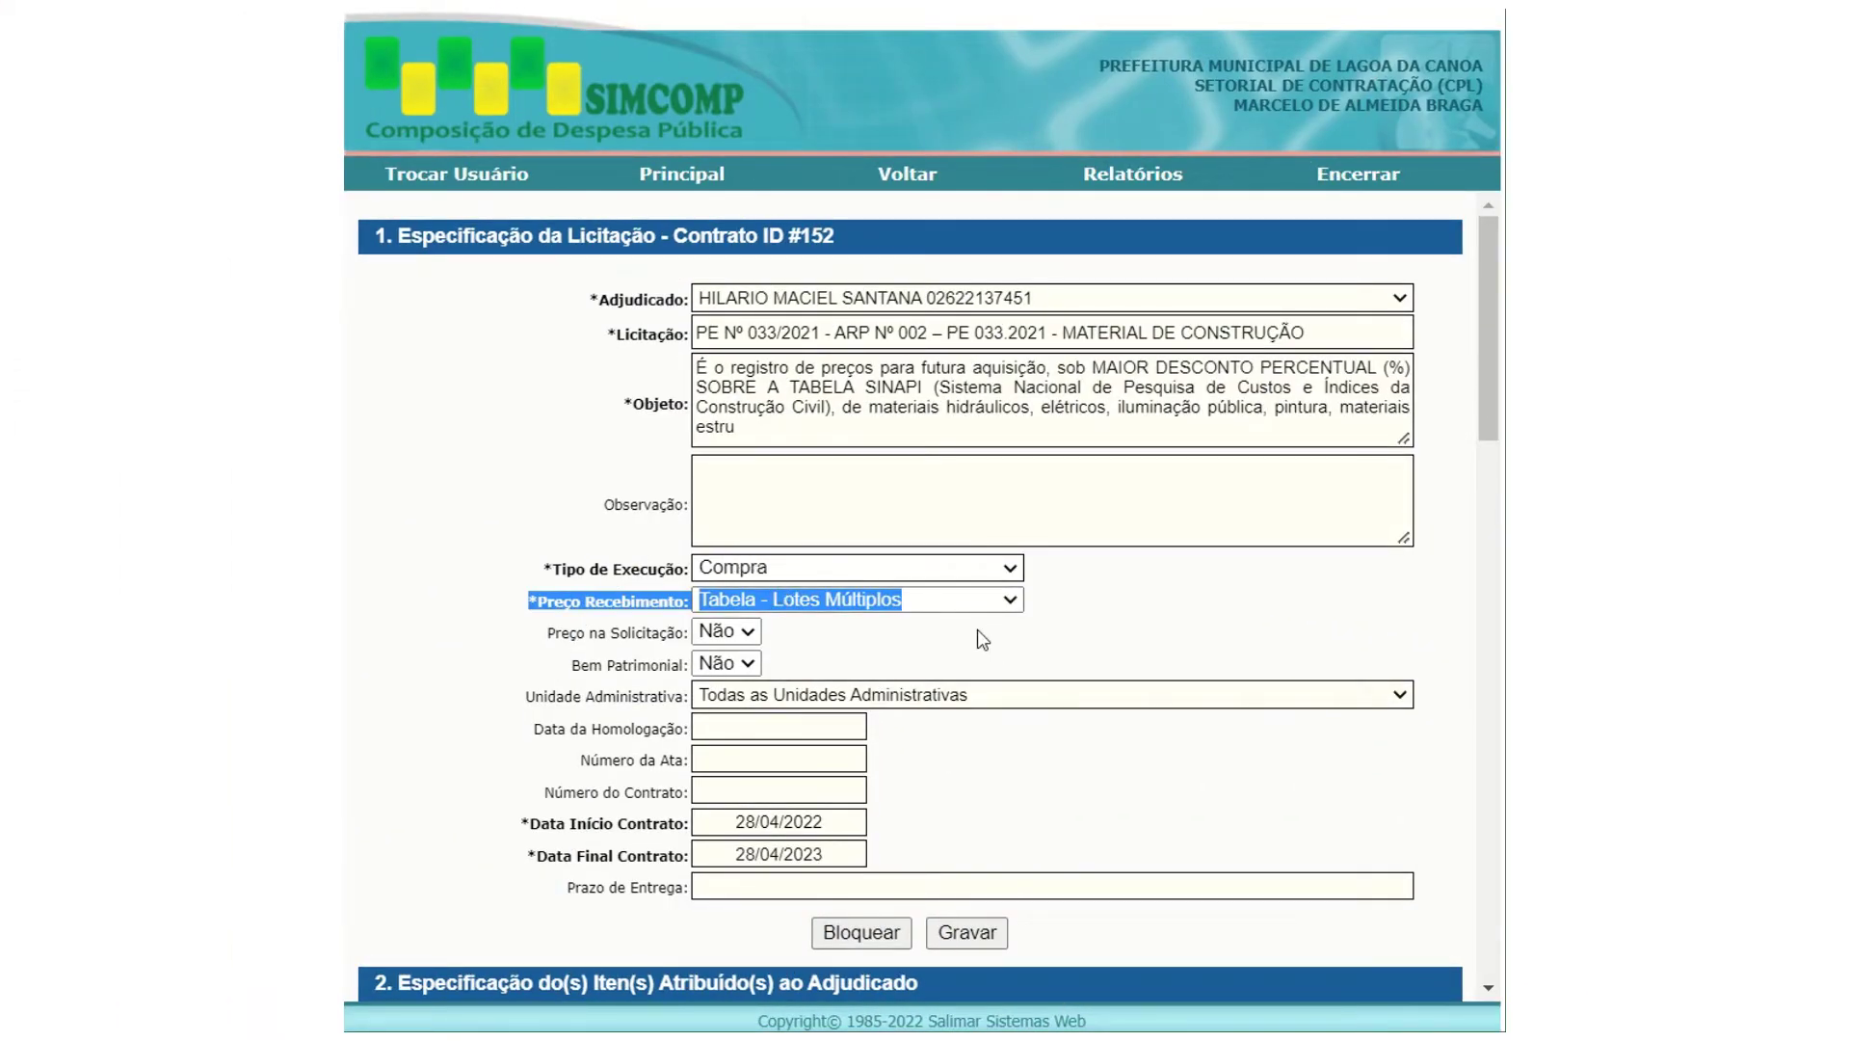
Review the contract's specification and its Itens Adjudicados list.
click(1109, 626)
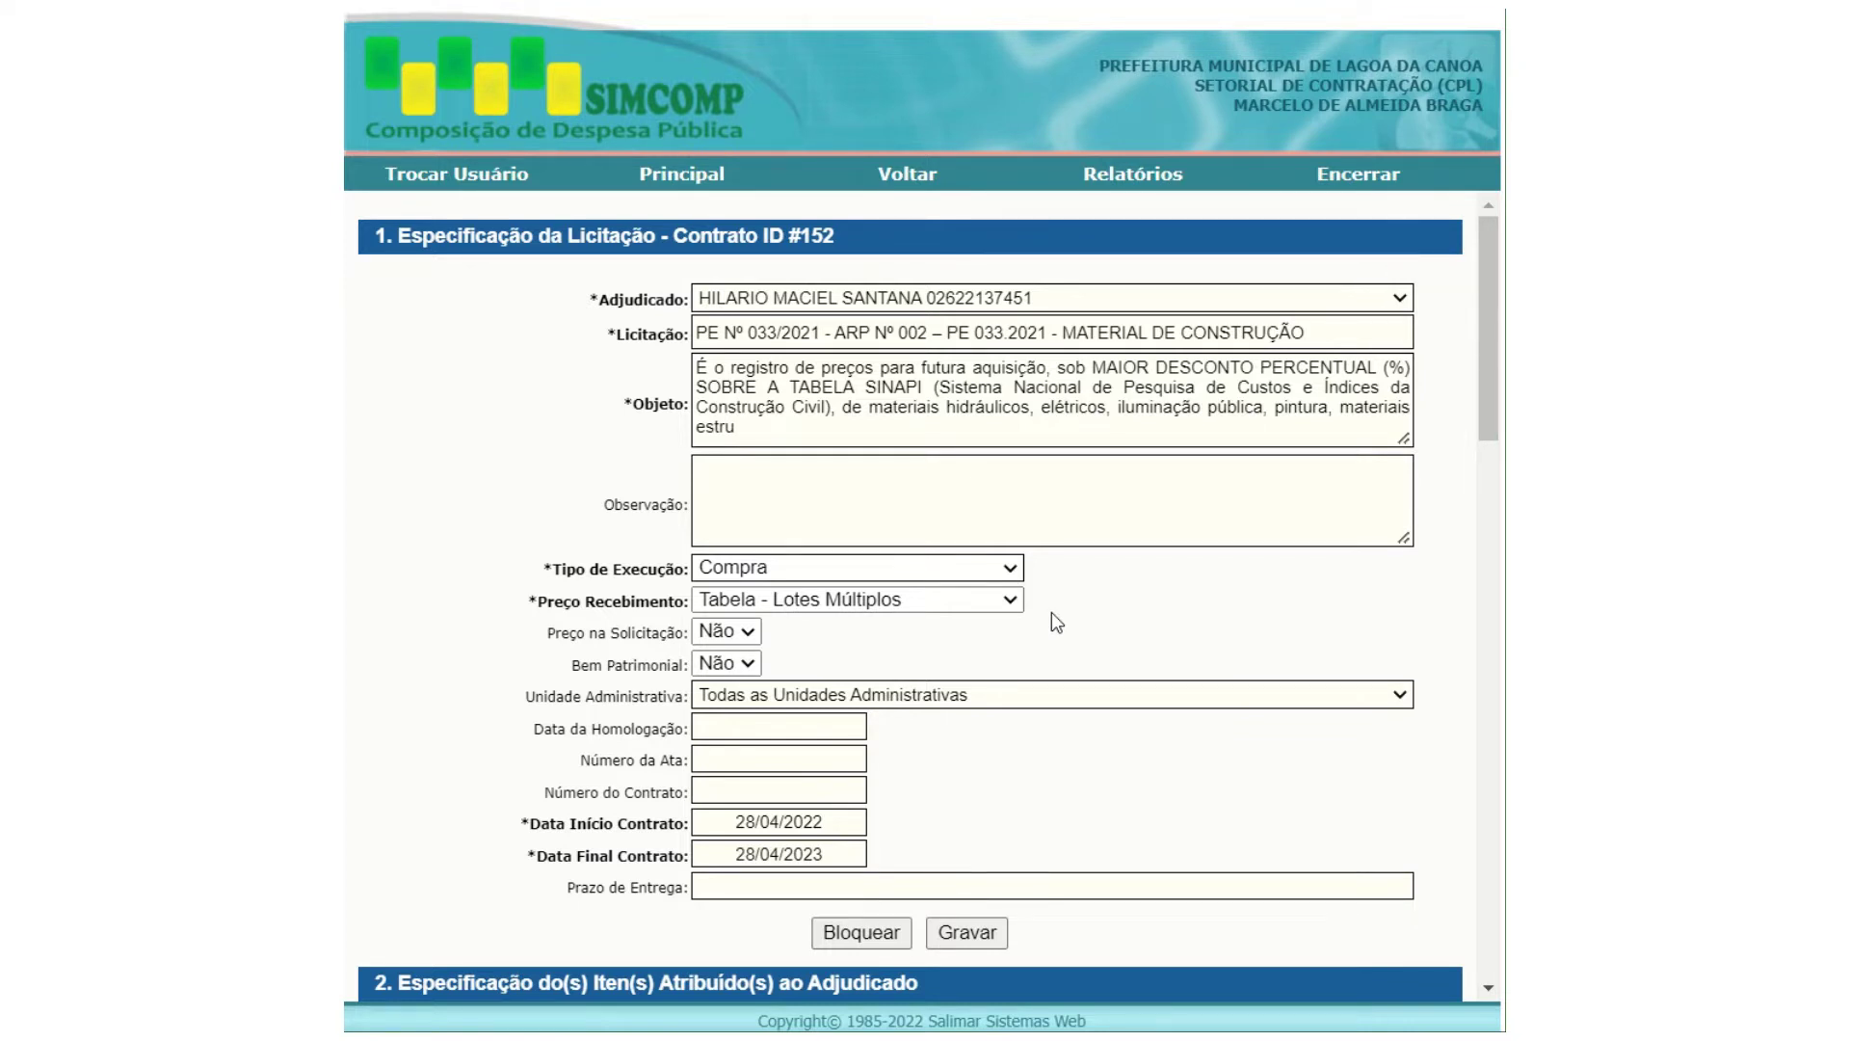
scroll(1050, 614, down, 5)
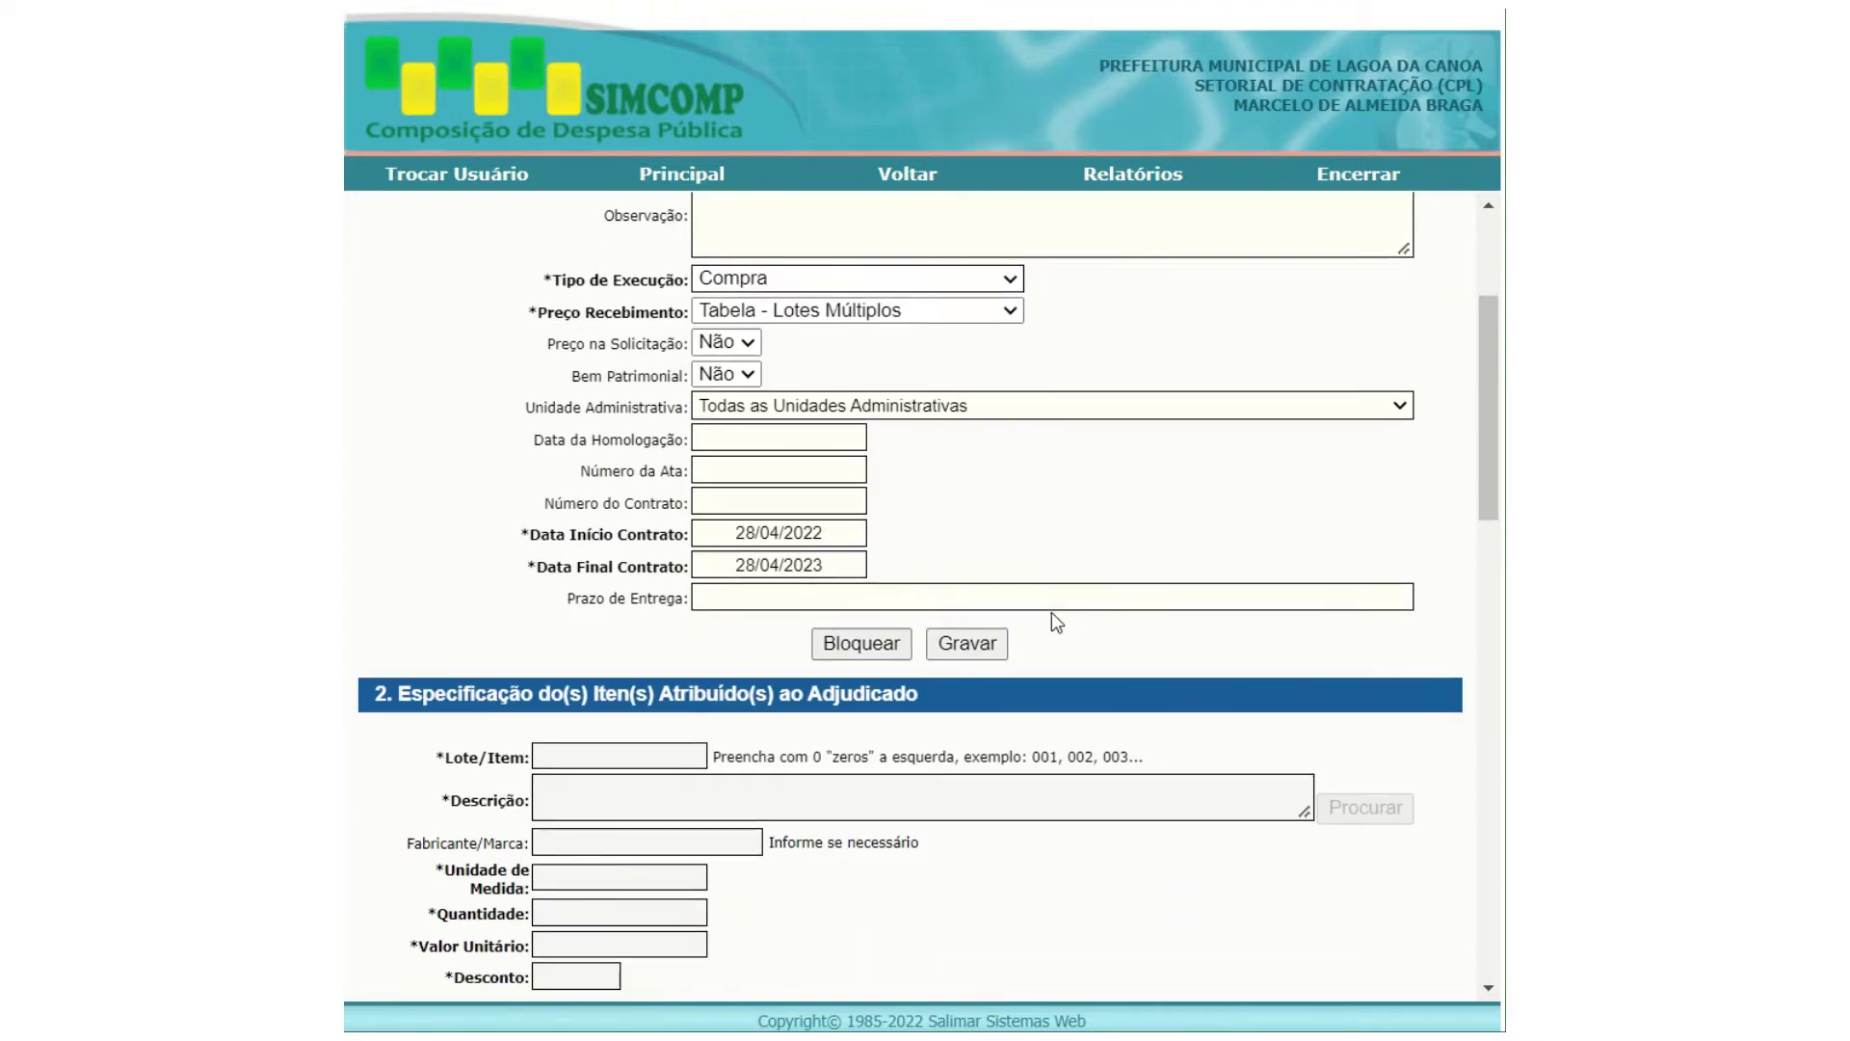
scroll(1051, 612, down, 3)
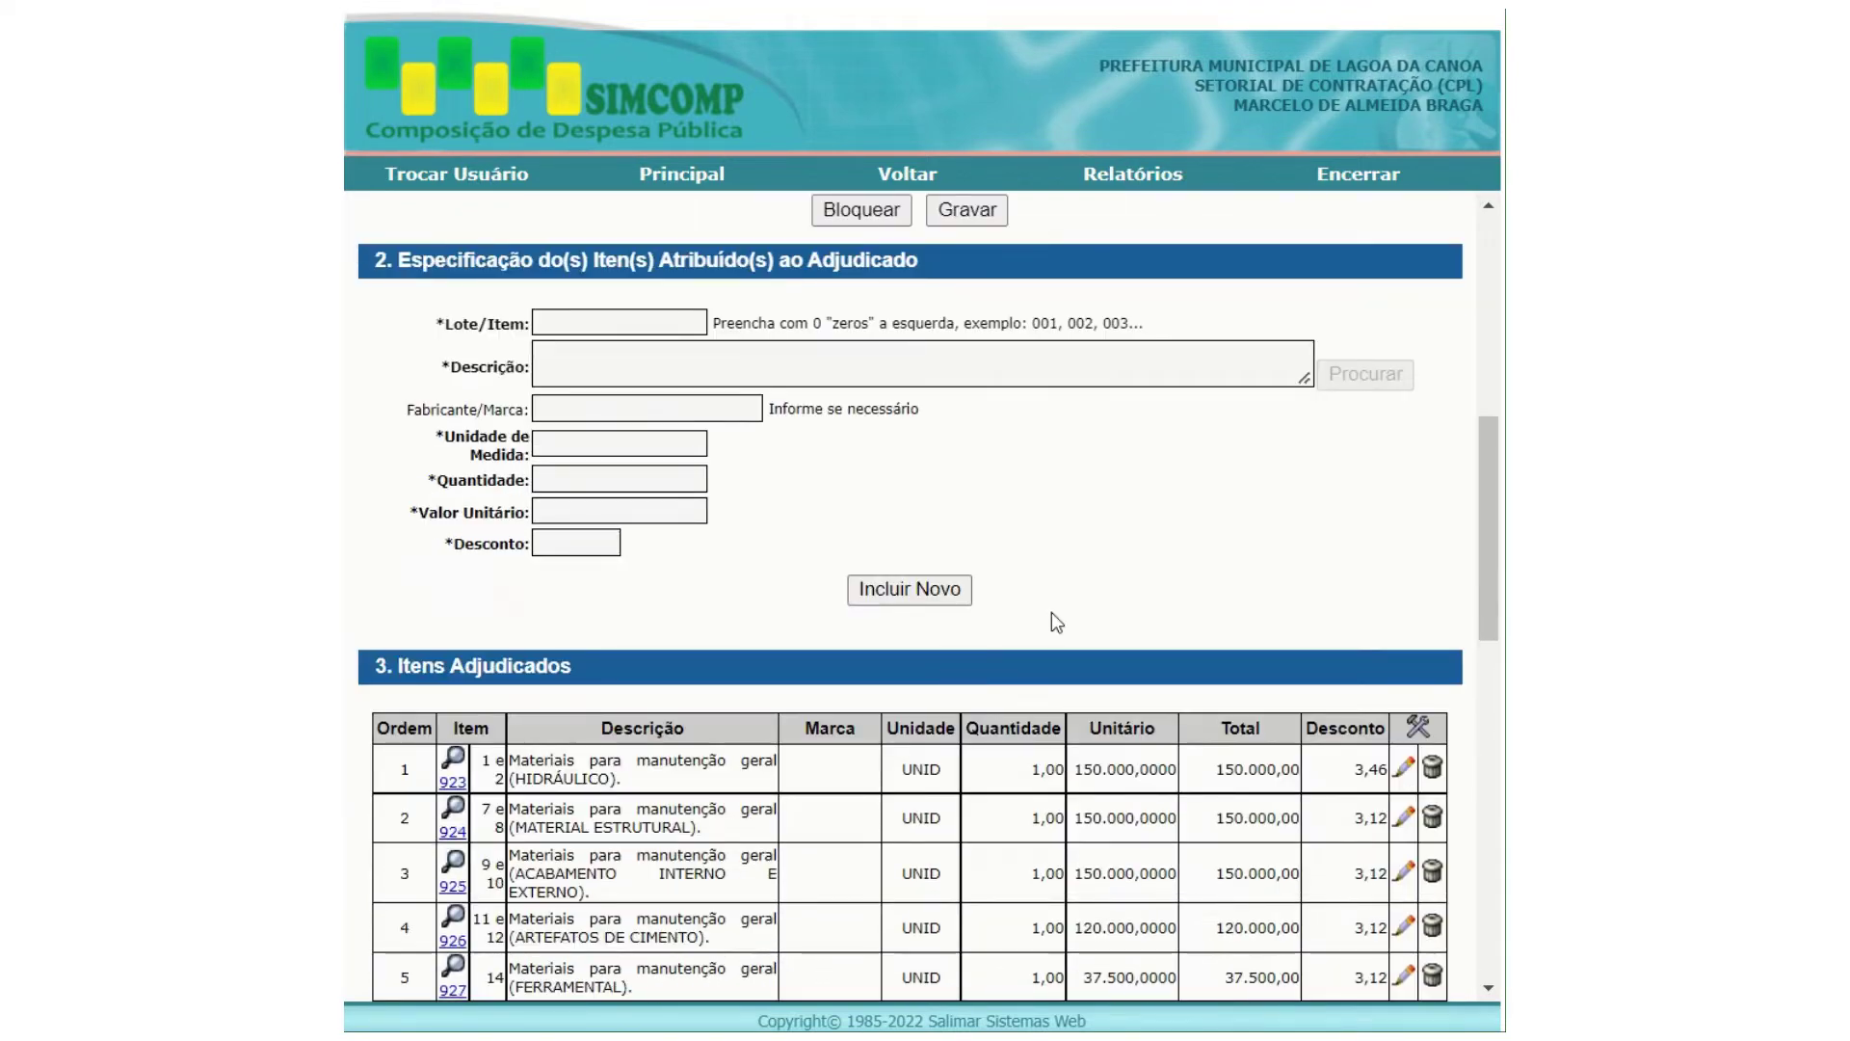
scroll(1051, 618, down, 2)
scroll(1055, 622, down, 2)
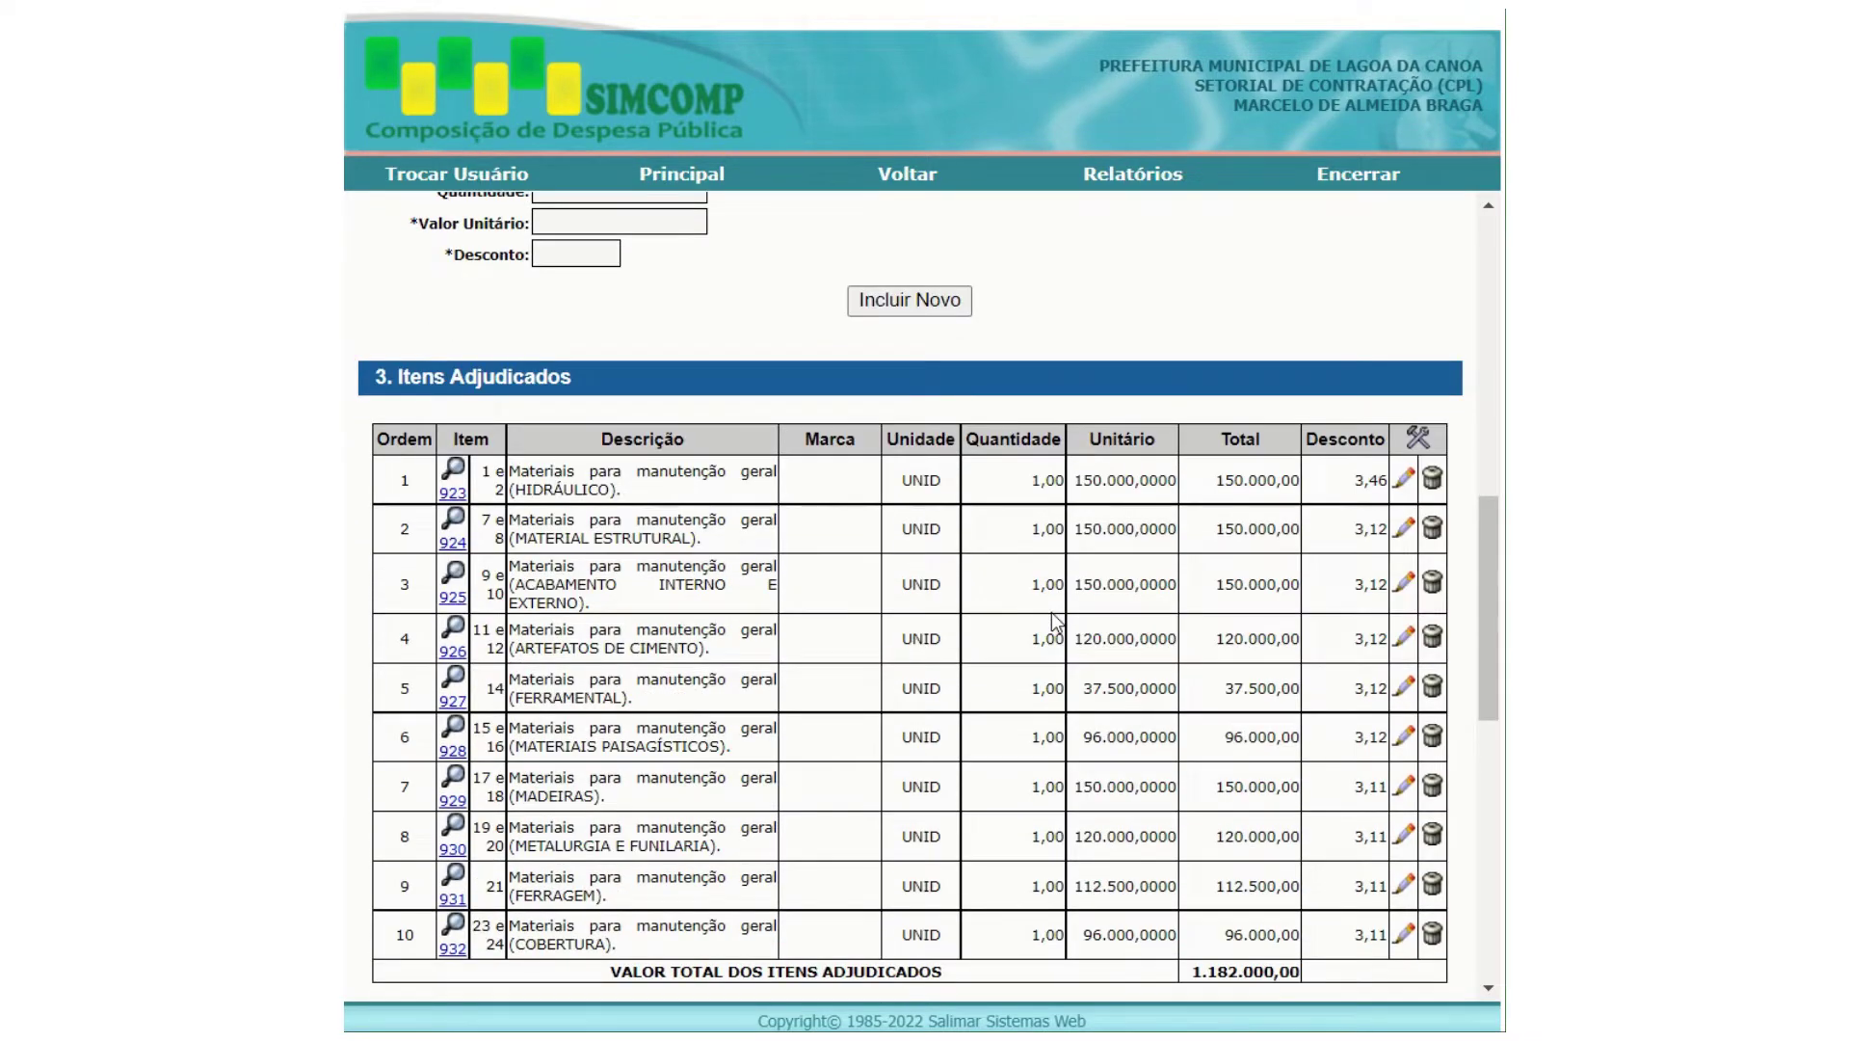
scroll(1056, 622, down, 2)
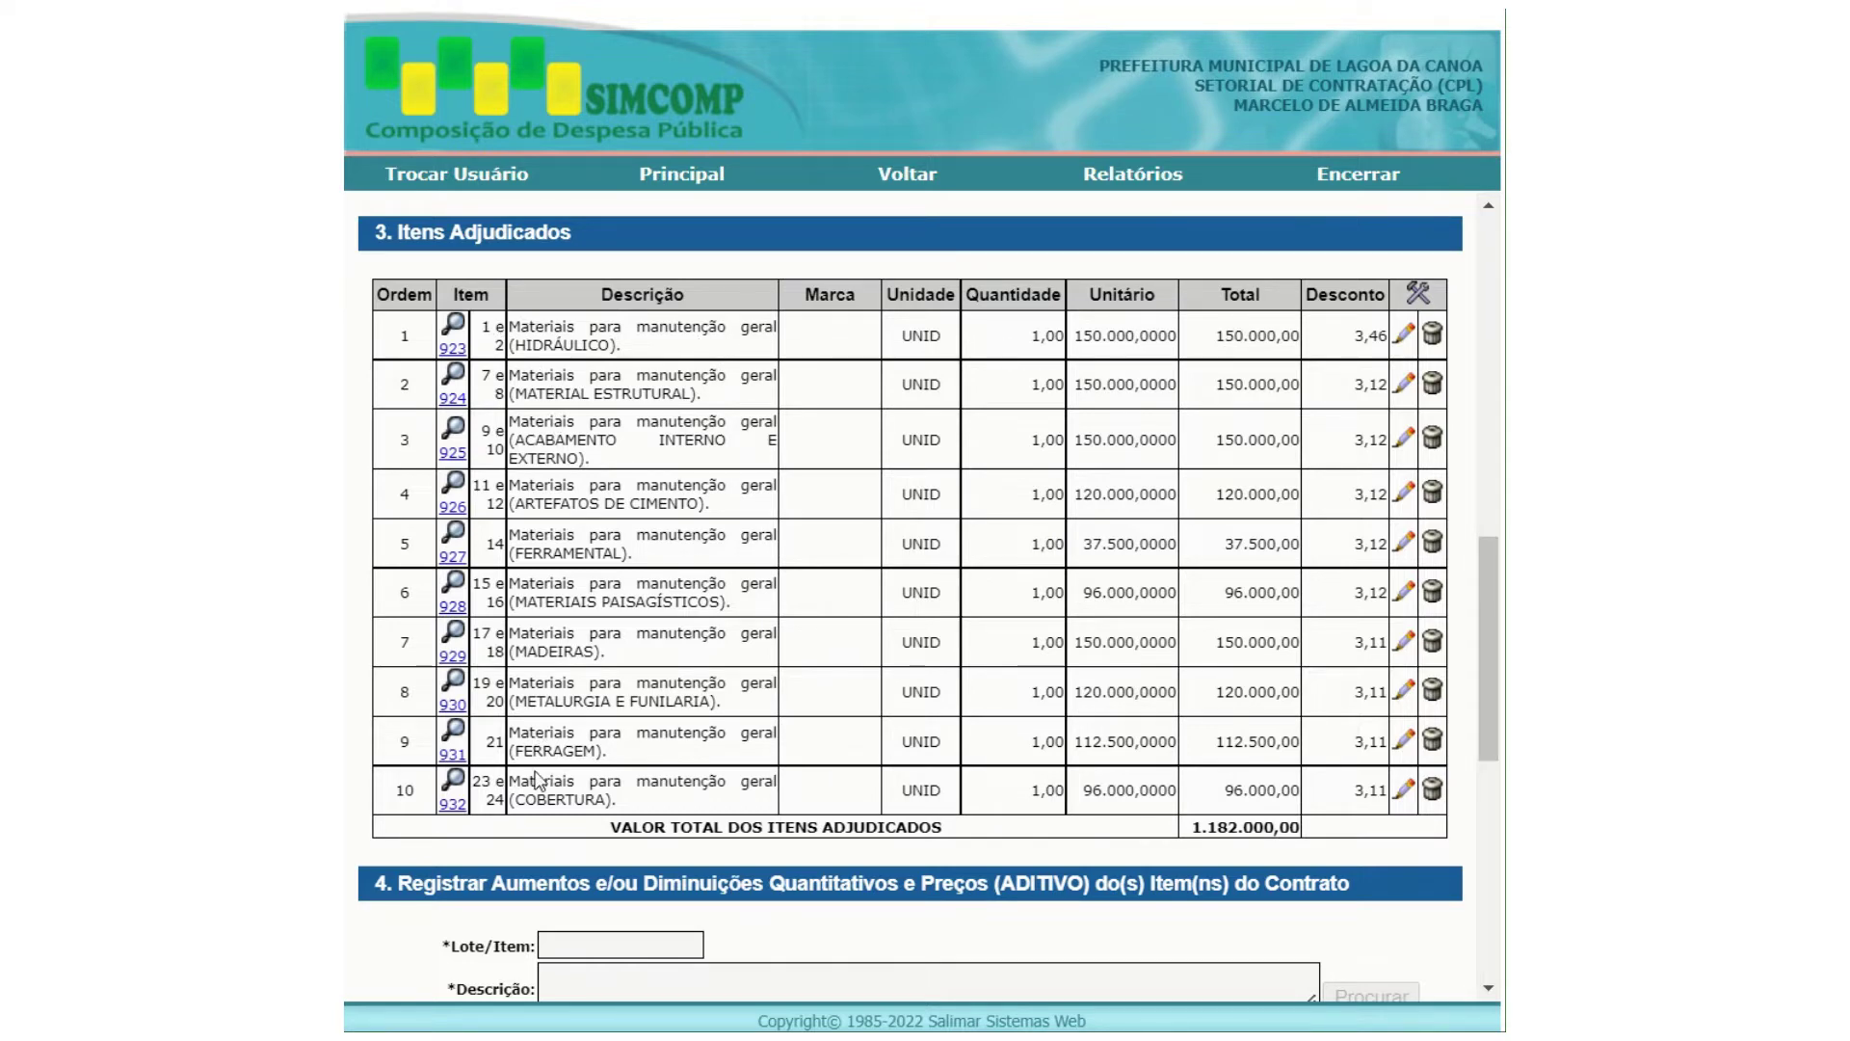
Set the contract's Preço Recebimento to Tabela - Lotes Múltiplos.
scroll(656, 666, up, 8)
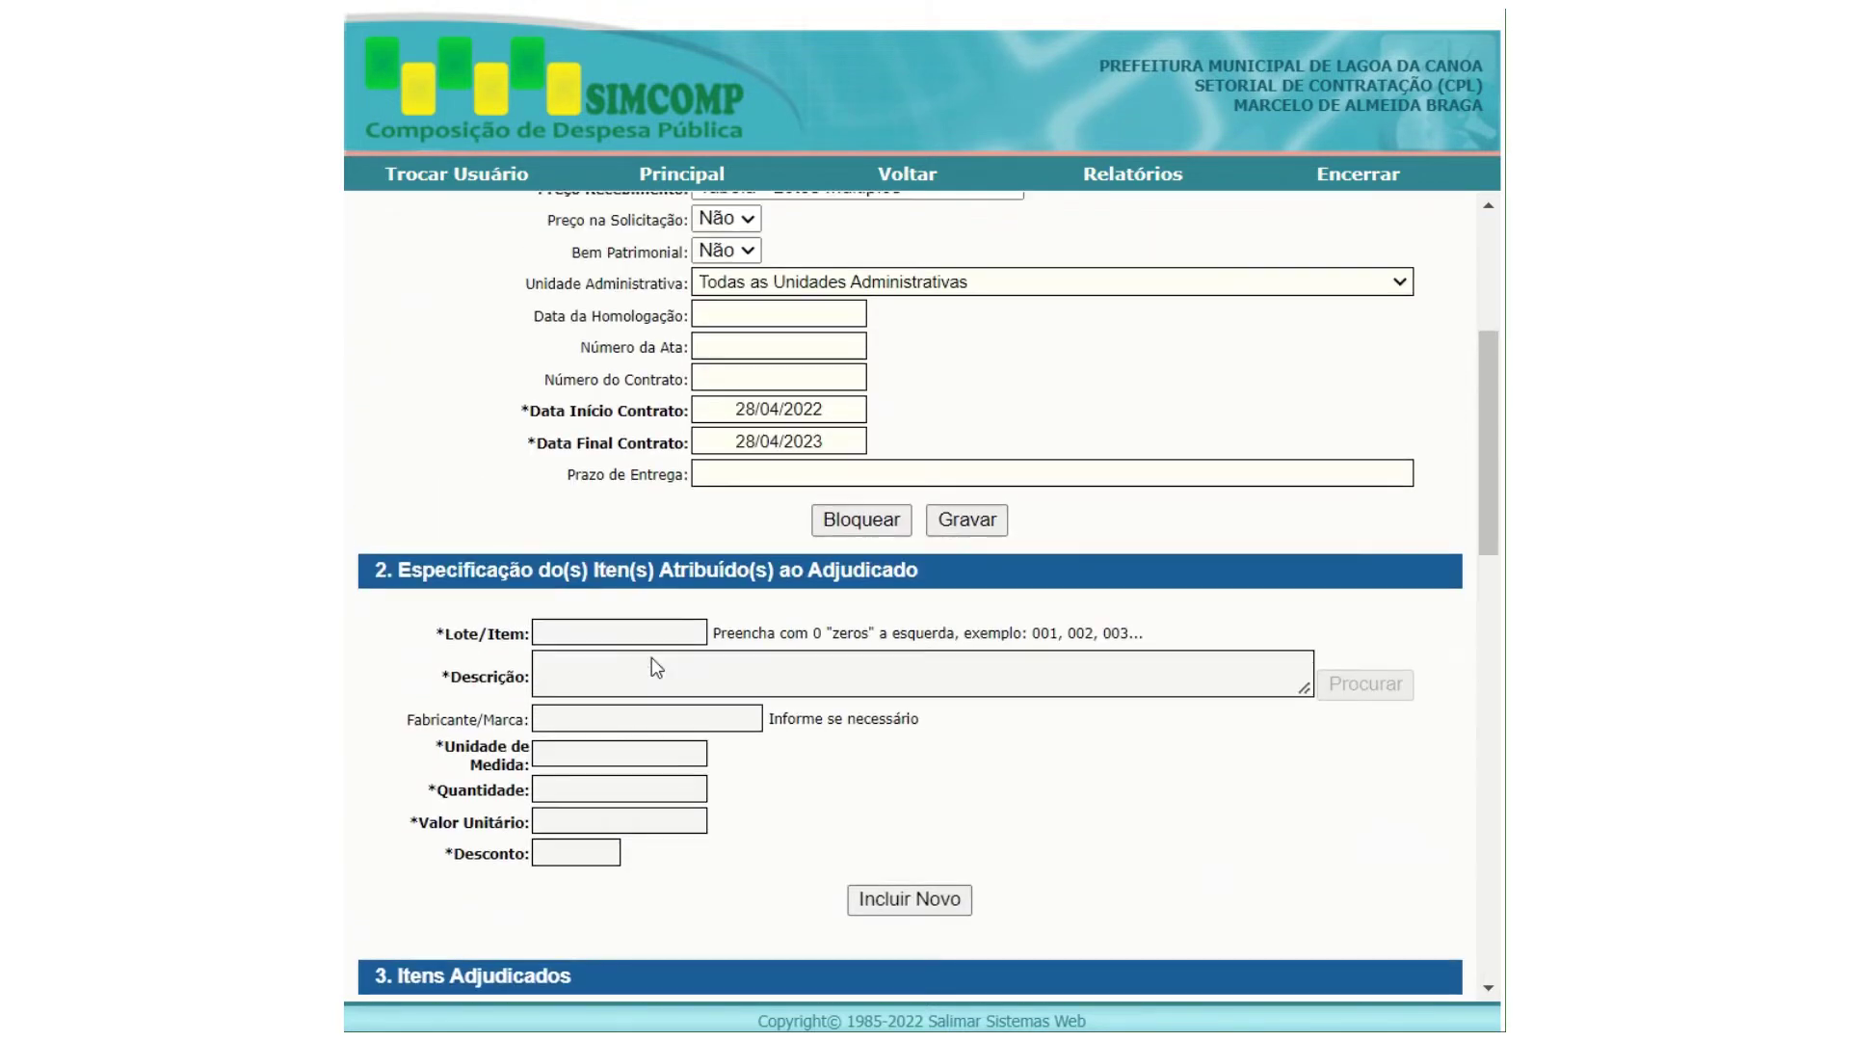
scroll(651, 658, up, 3)
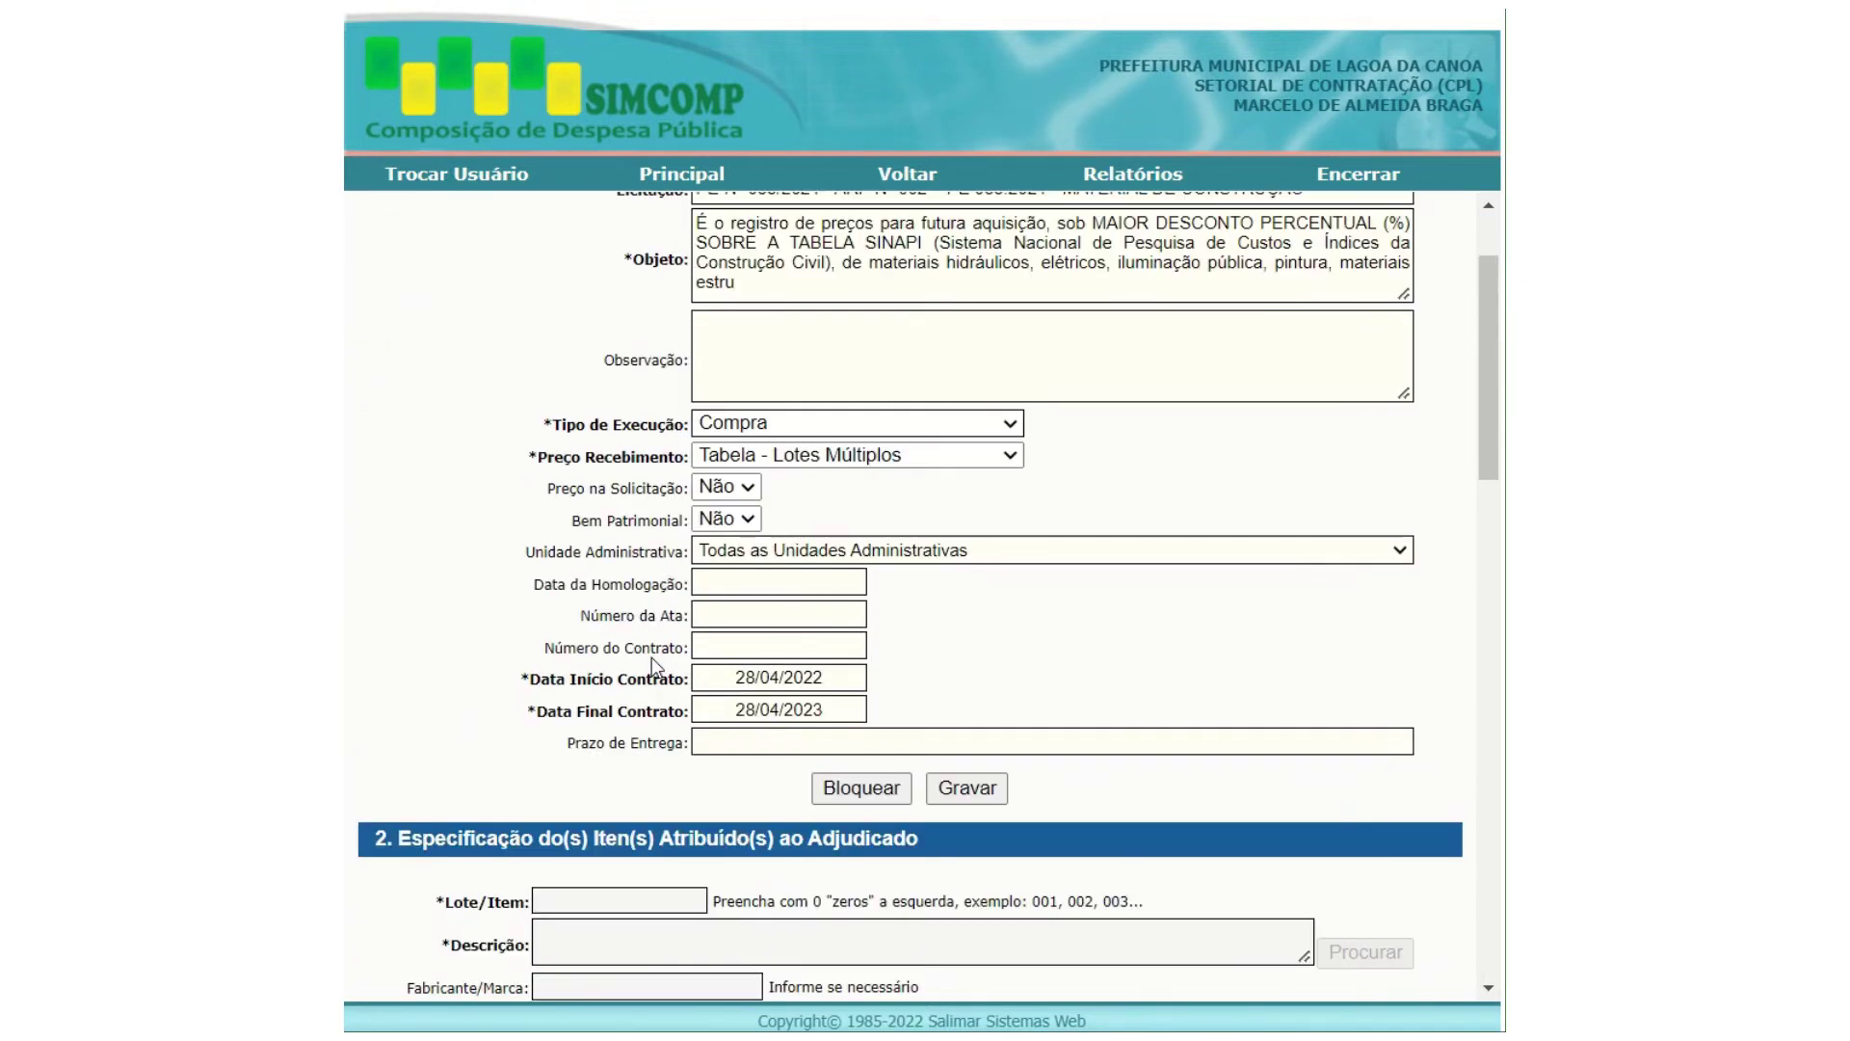
click(1012, 461)
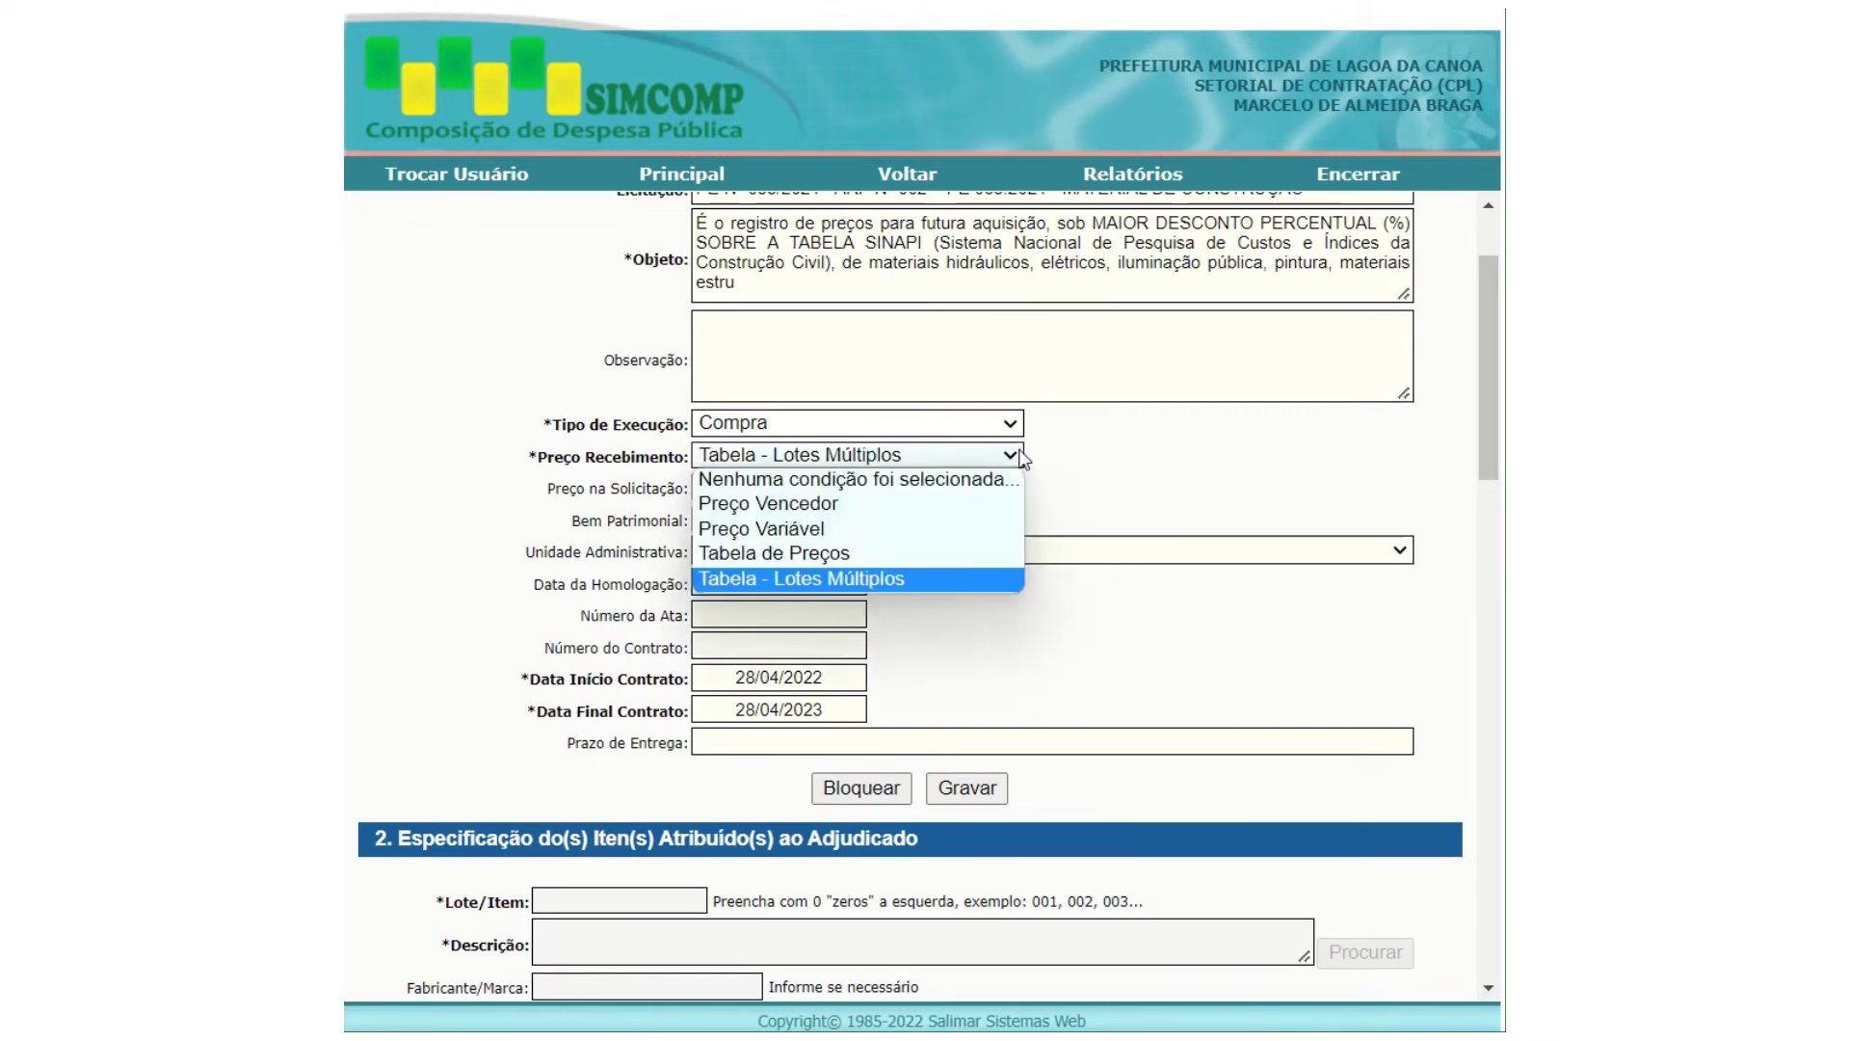
click(982, 584)
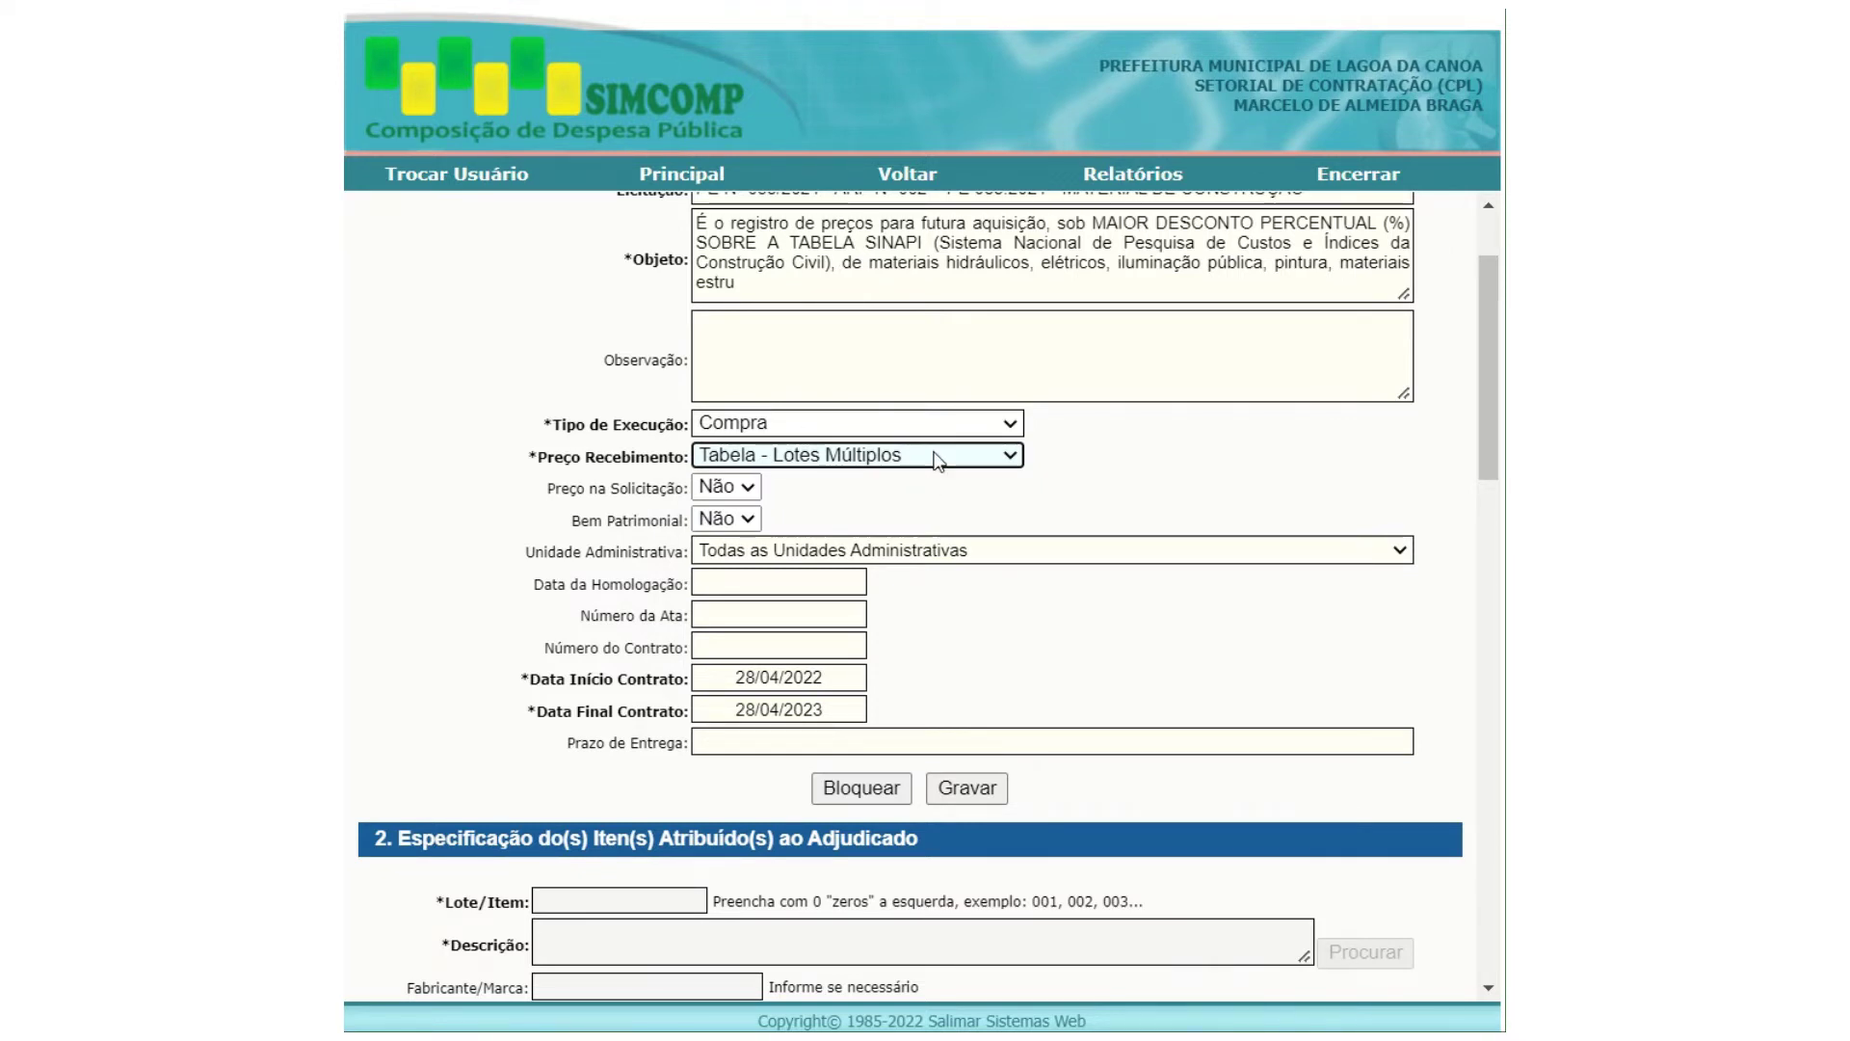
Try Tabela de Preços as the contract's Preço Recebimento, review the awarded items, and reopen the price options.
click(934, 456)
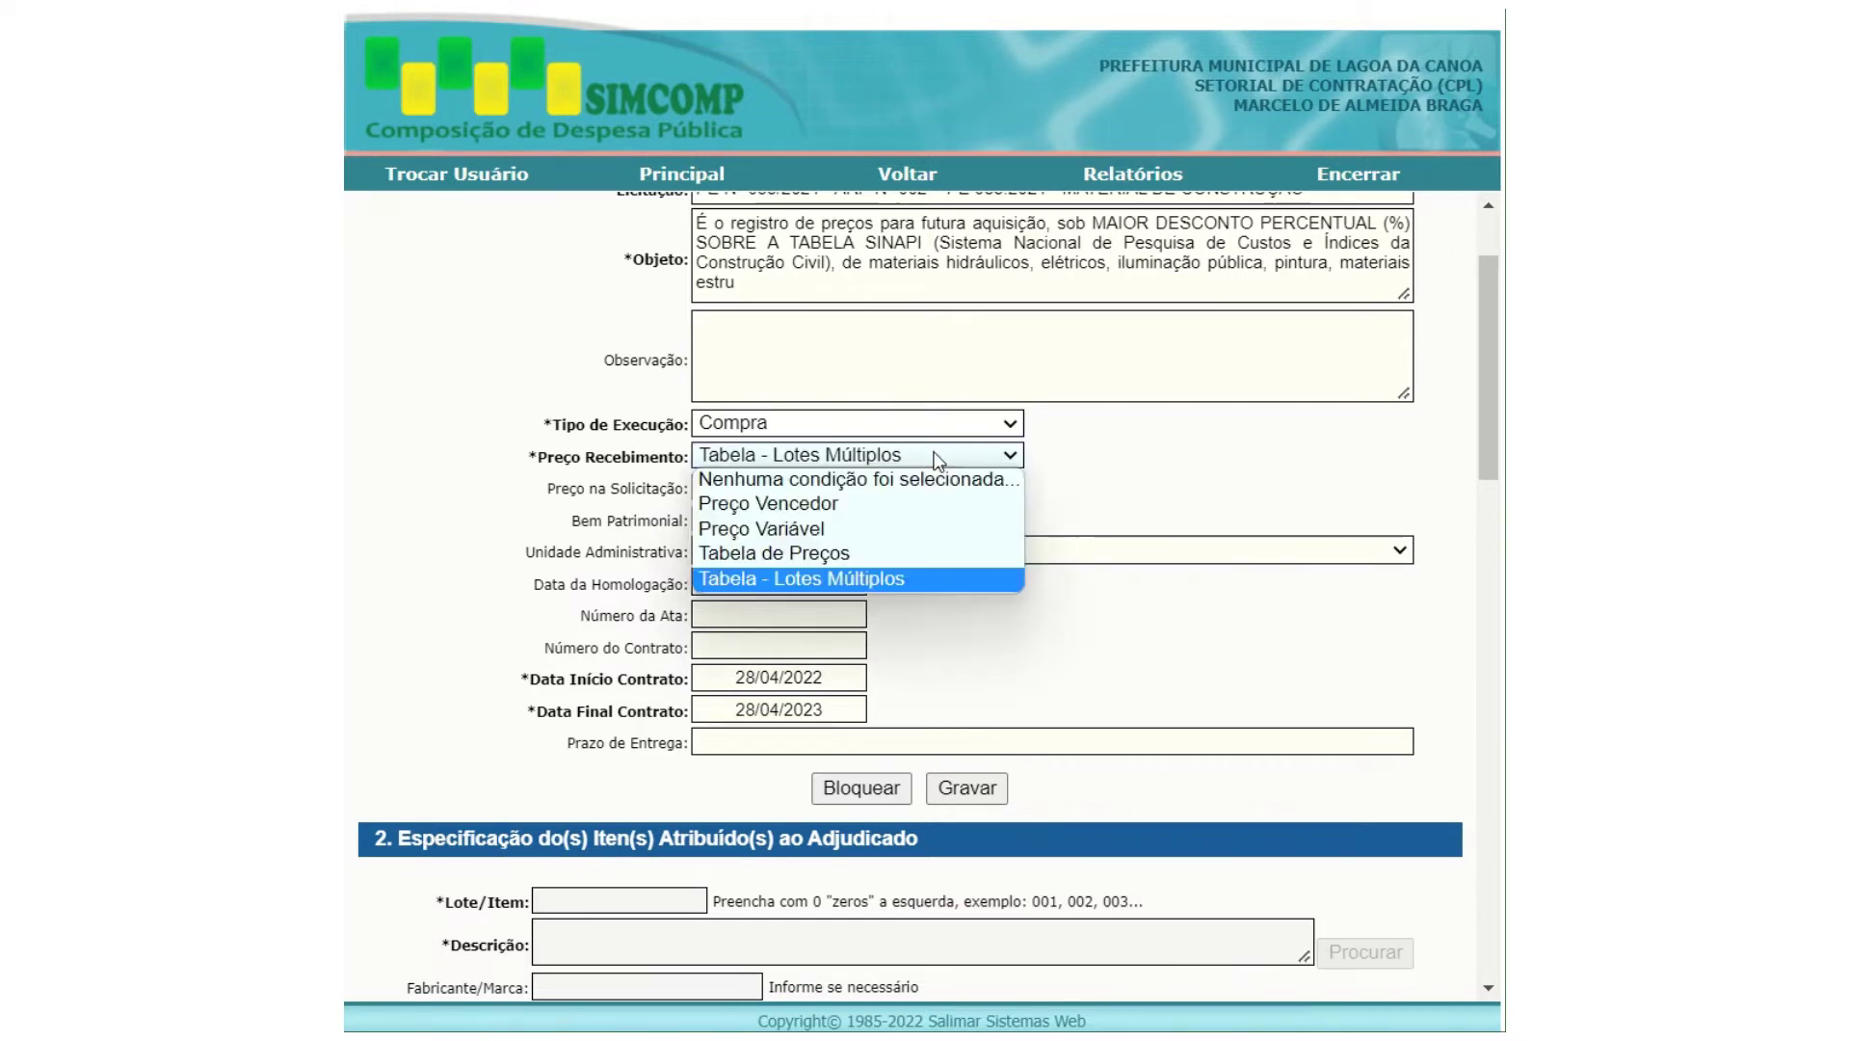
click(881, 545)
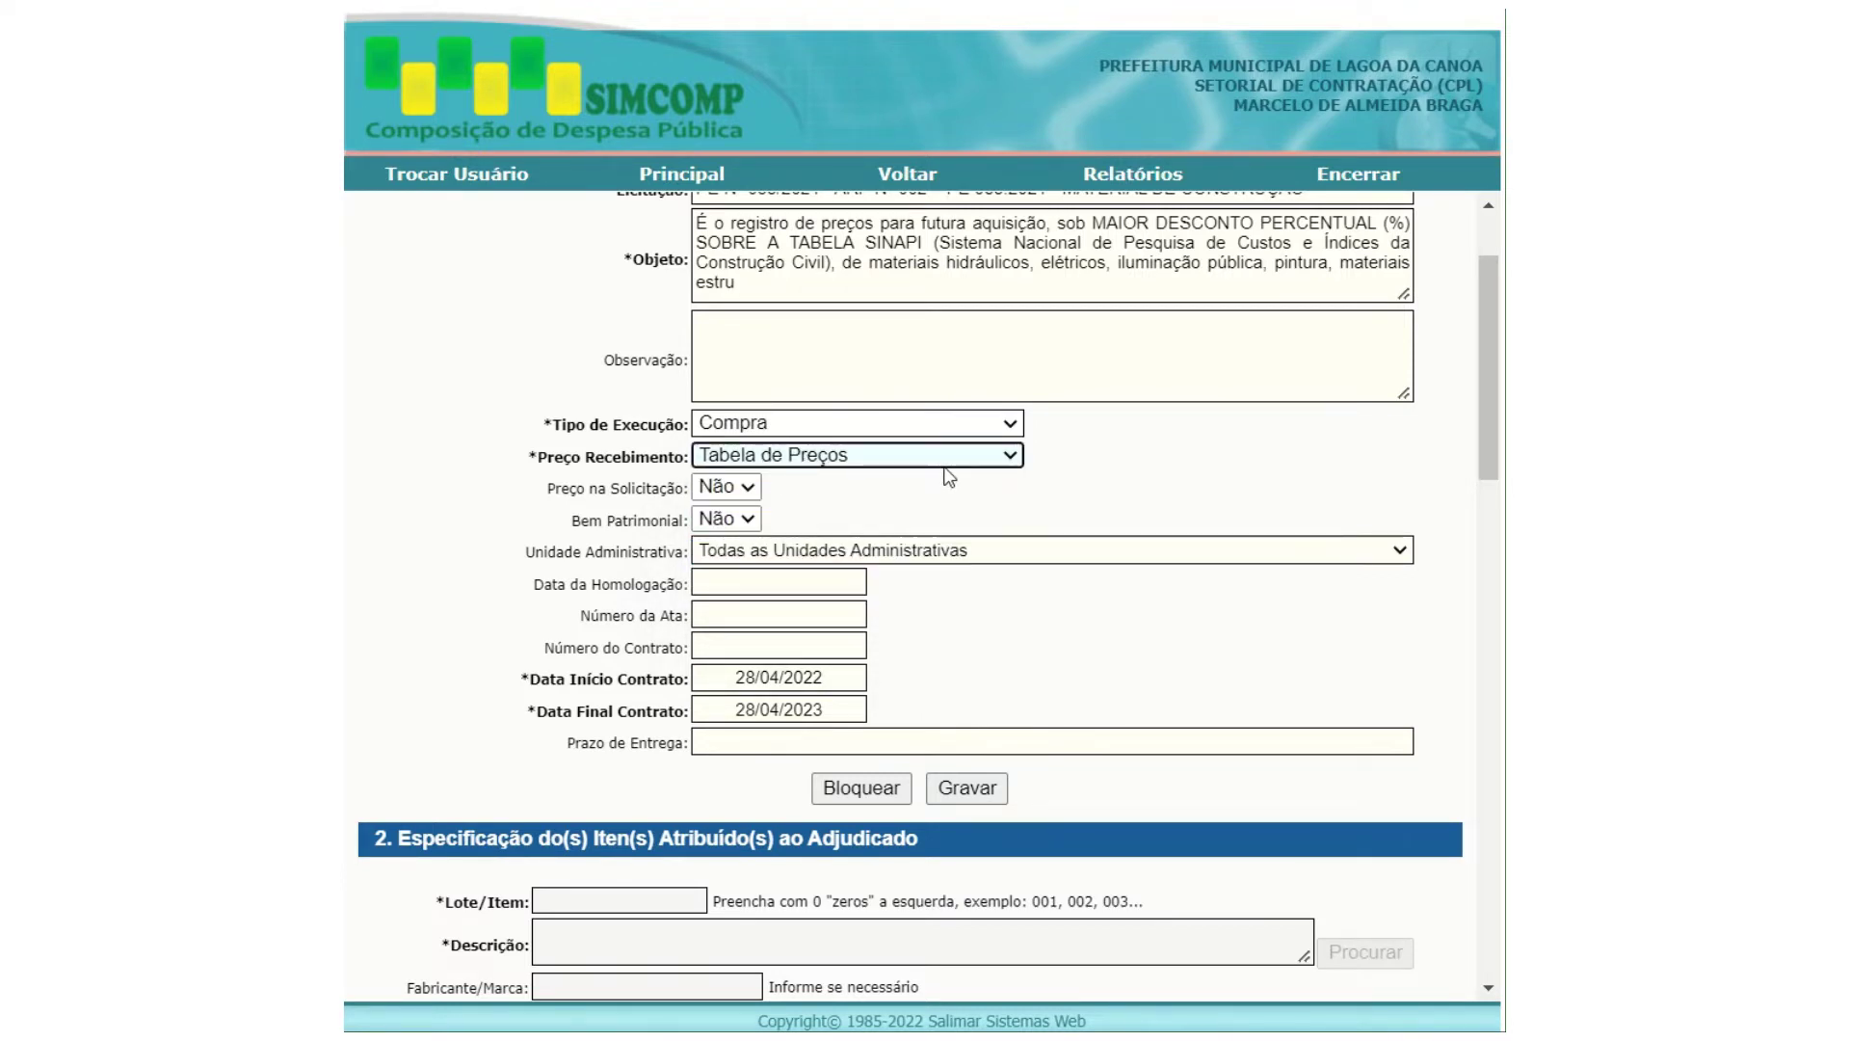
scroll(950, 478, down, 9)
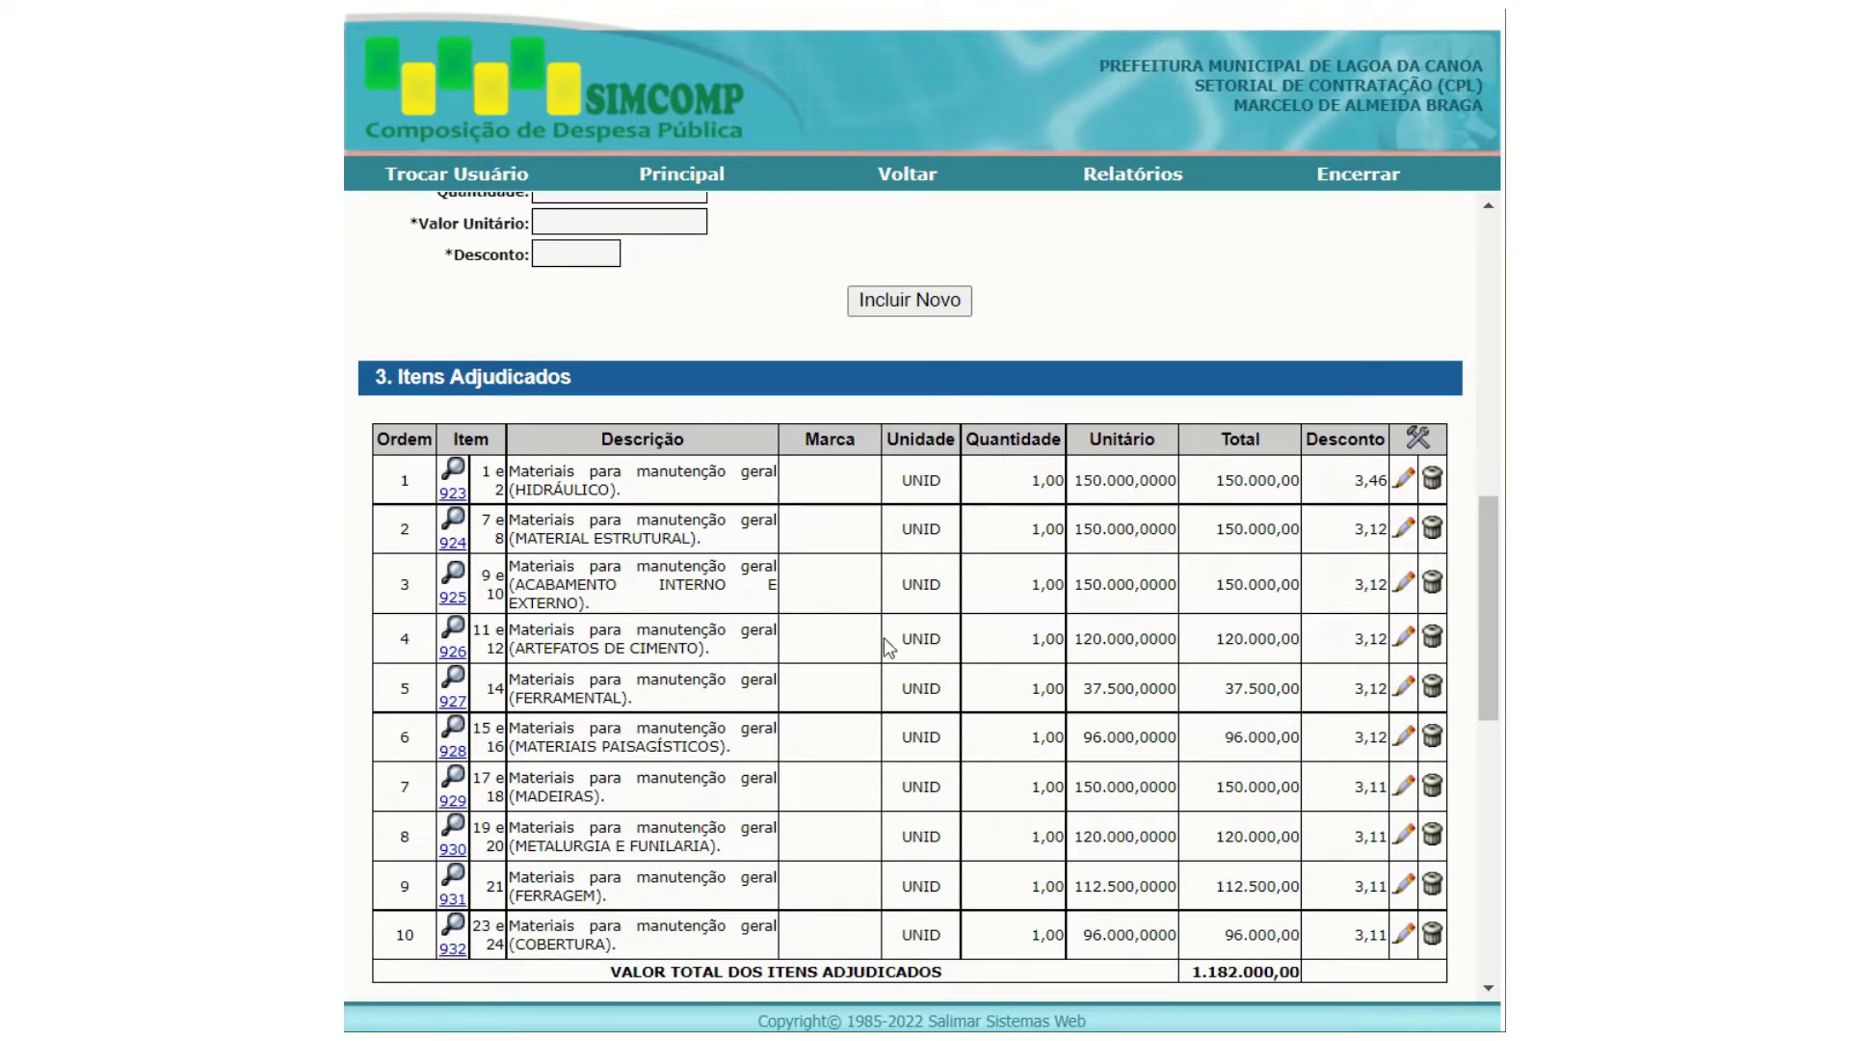
scroll(884, 641, down, 1)
scroll(885, 640, up, 10)
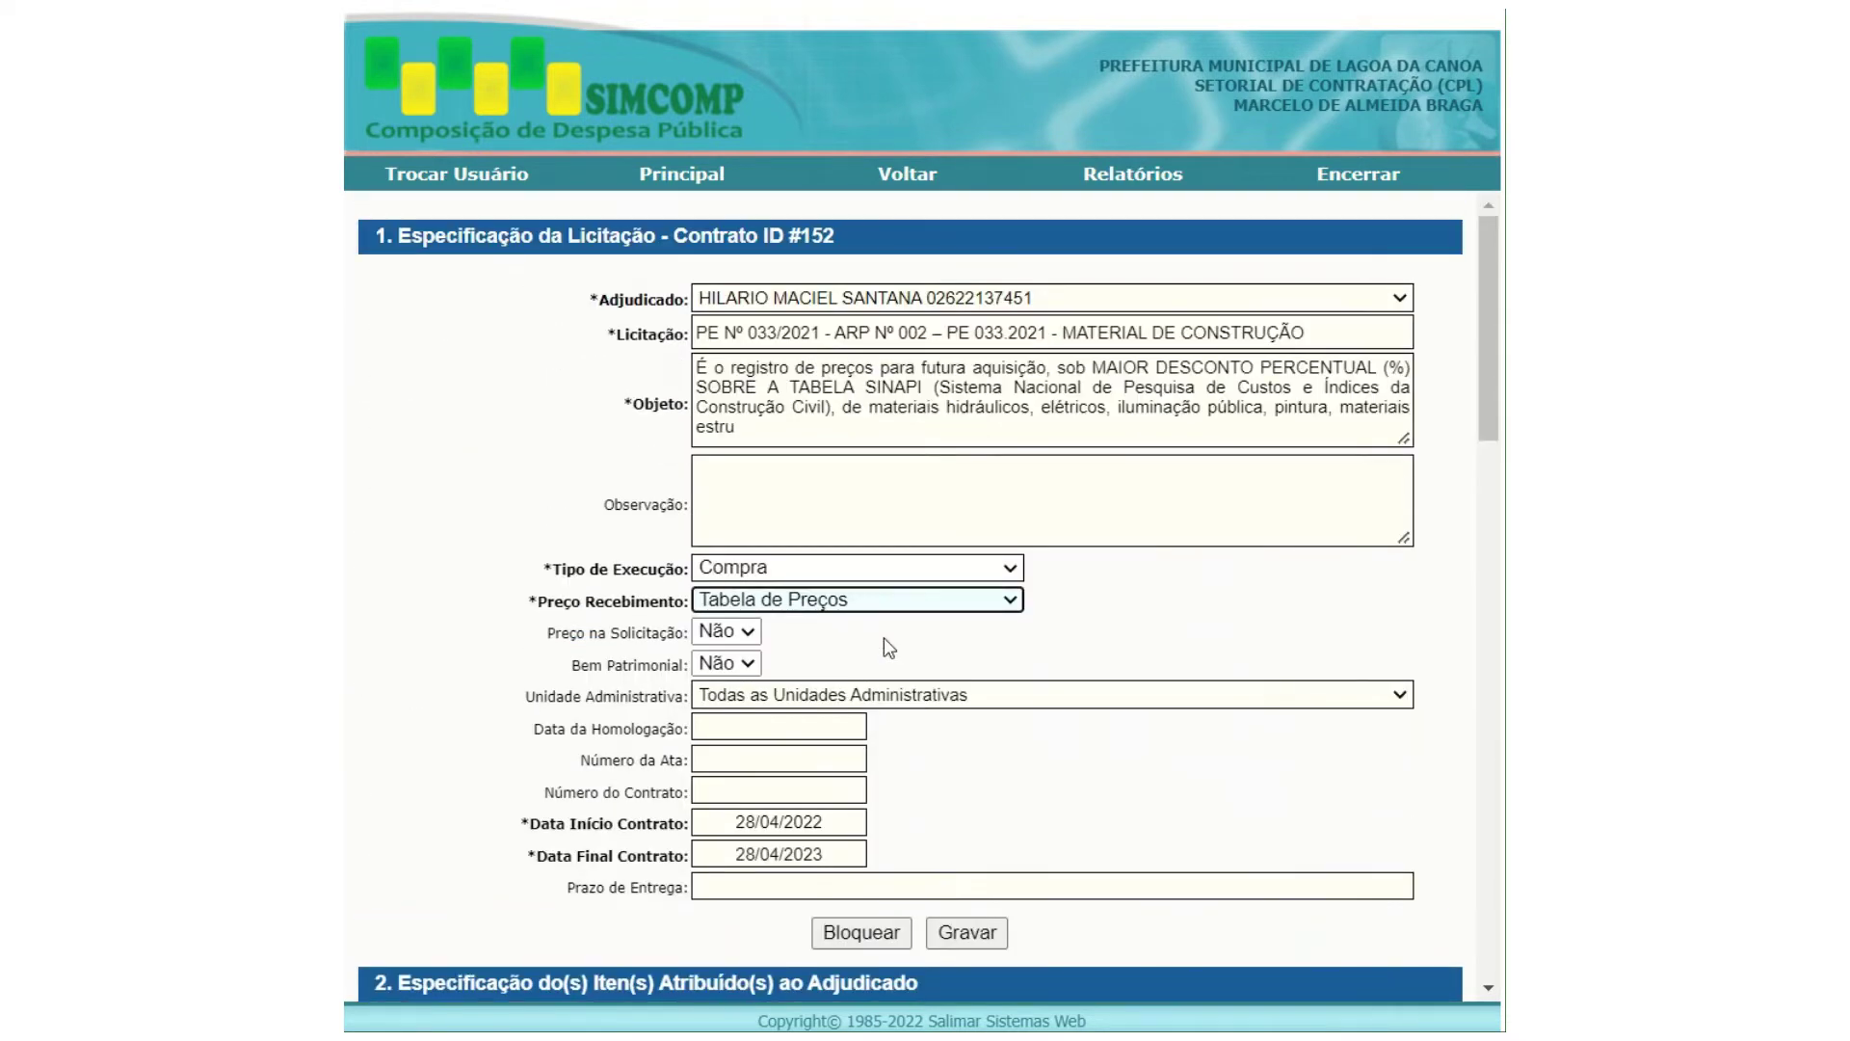
click(937, 600)
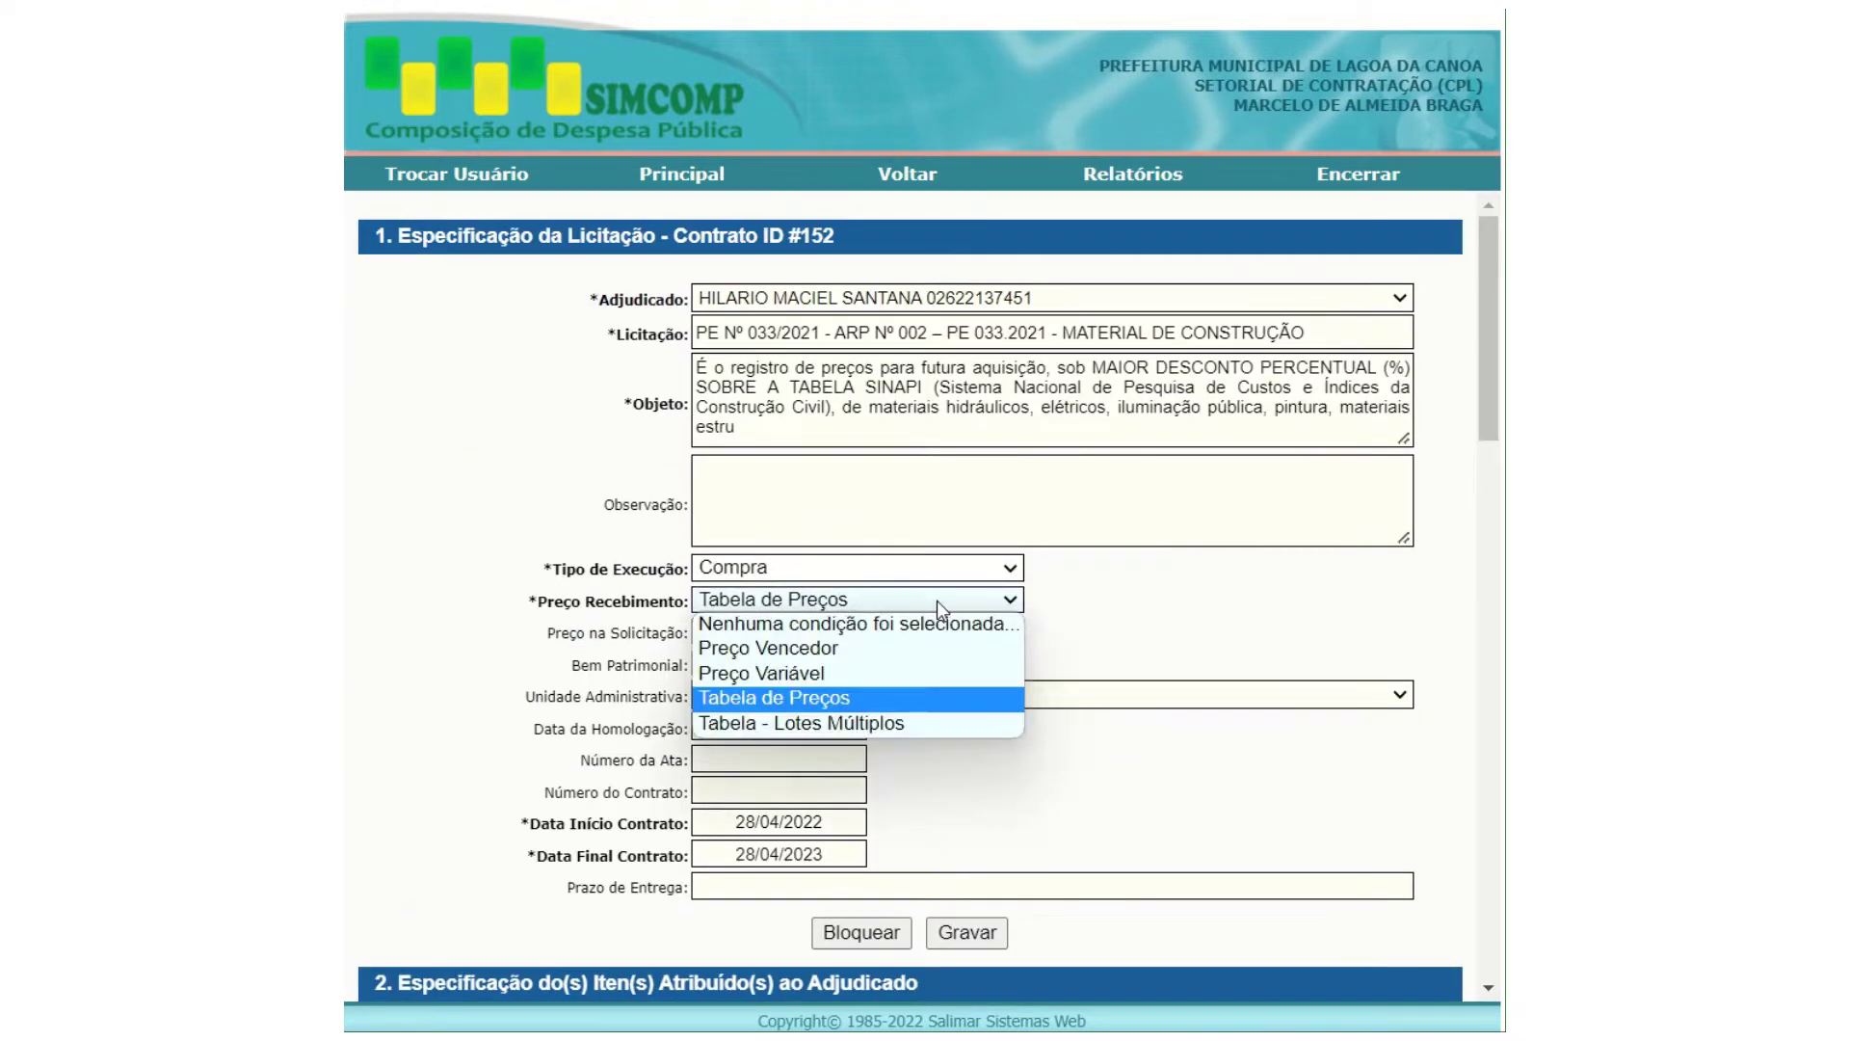
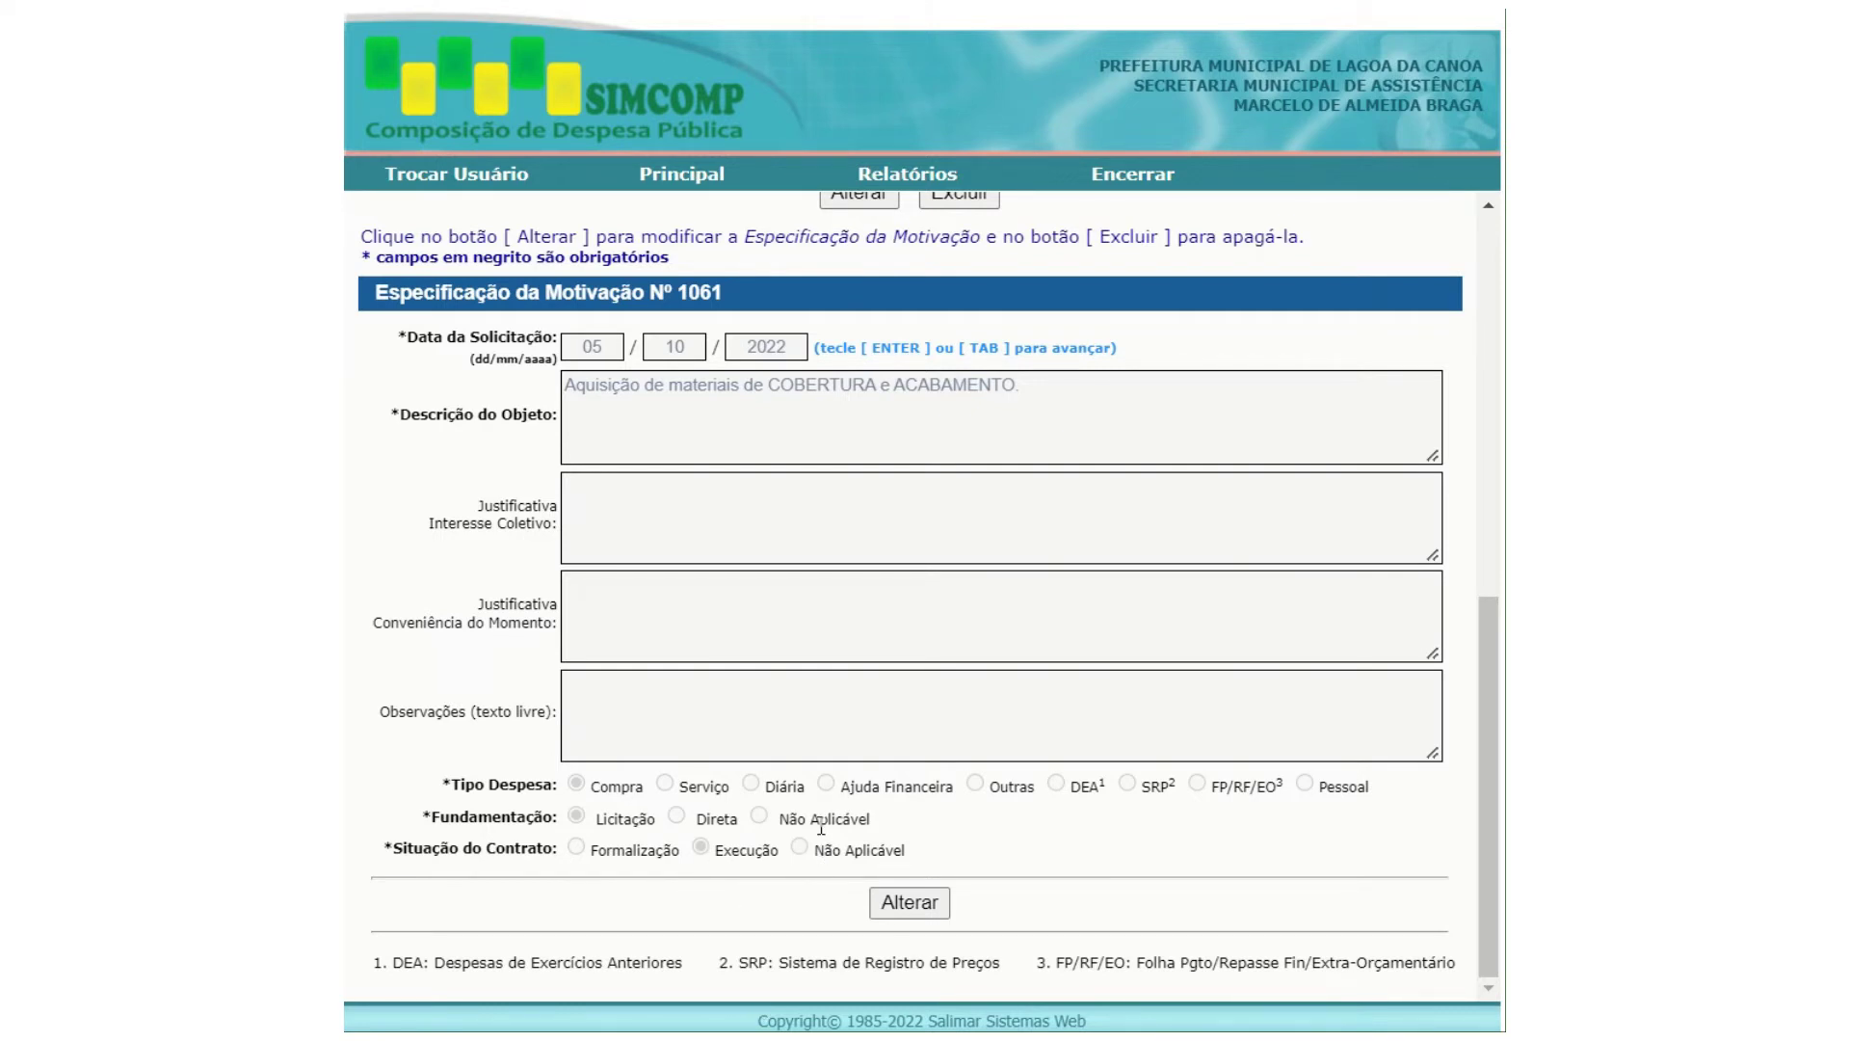
Review the request's motivation details, linked licitação, Tipo Despesa, Fundamentação and Situação do Contrato.
scroll(825, 819, up, 2)
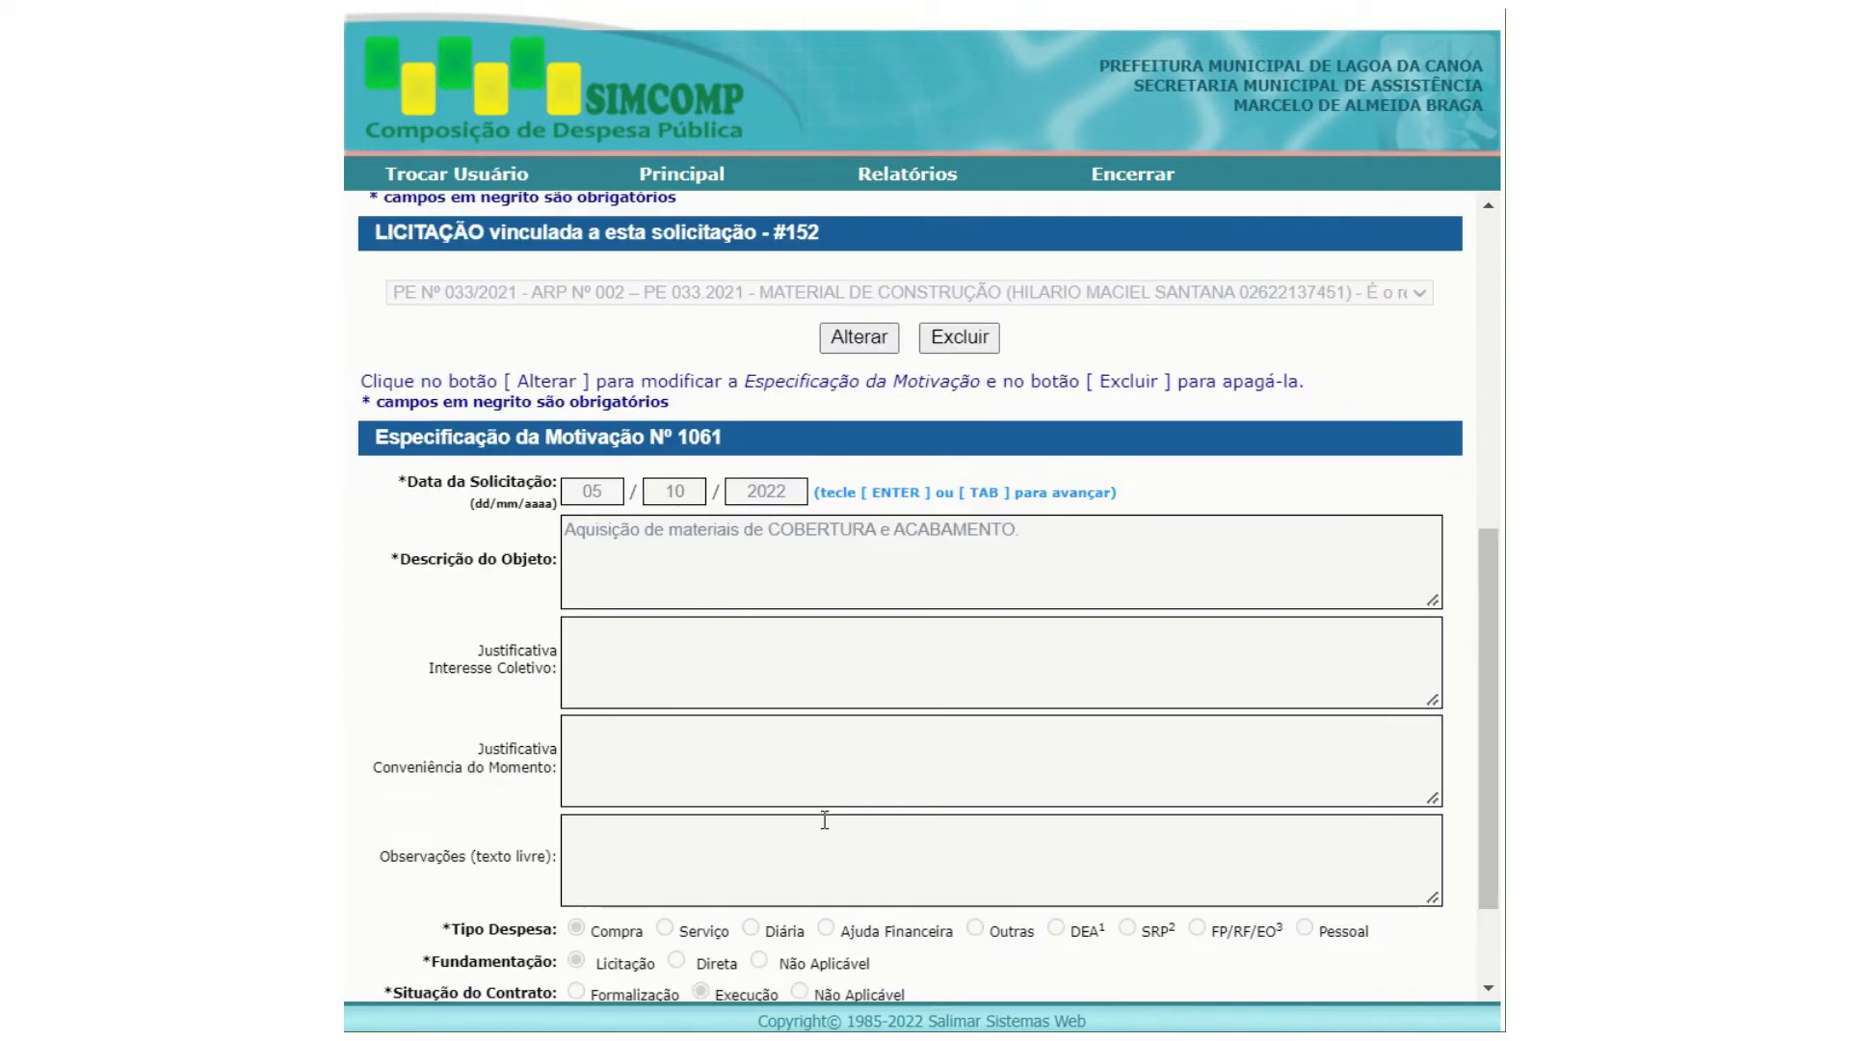
scroll(825, 821, up, 2)
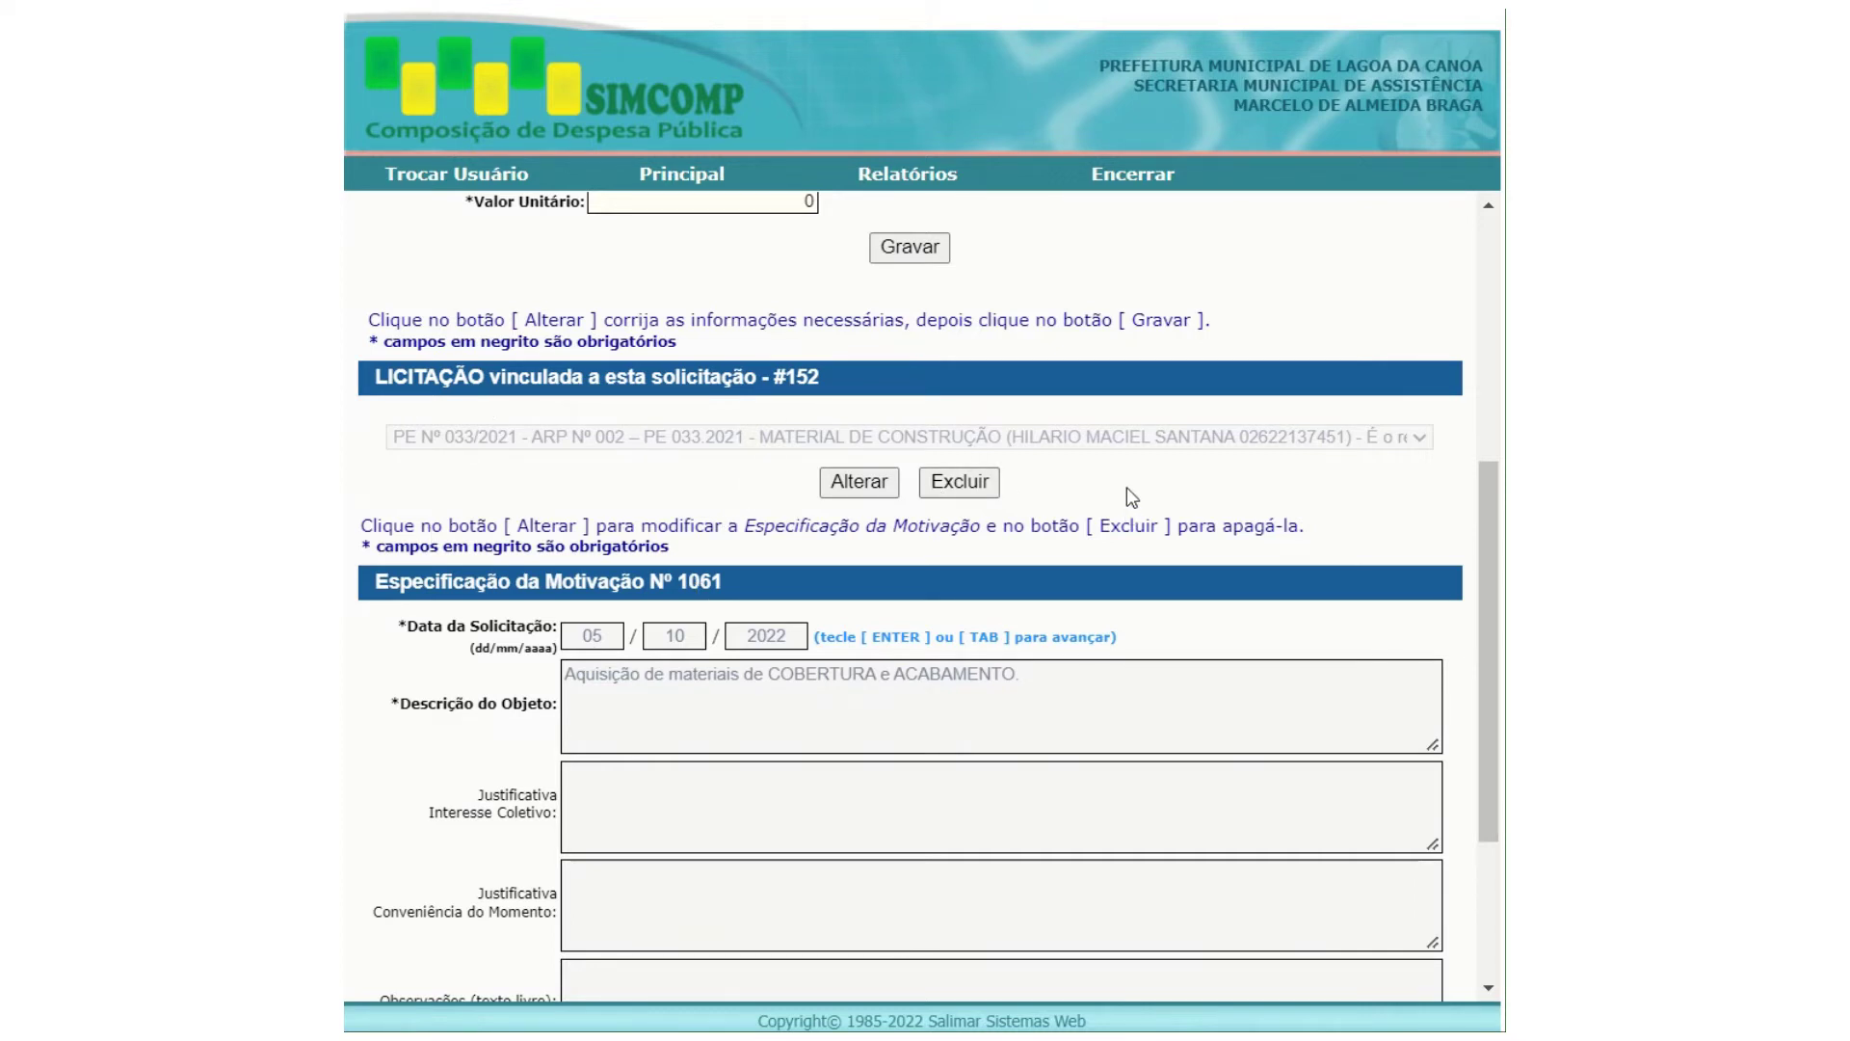
scroll(727, 930, down, 3)
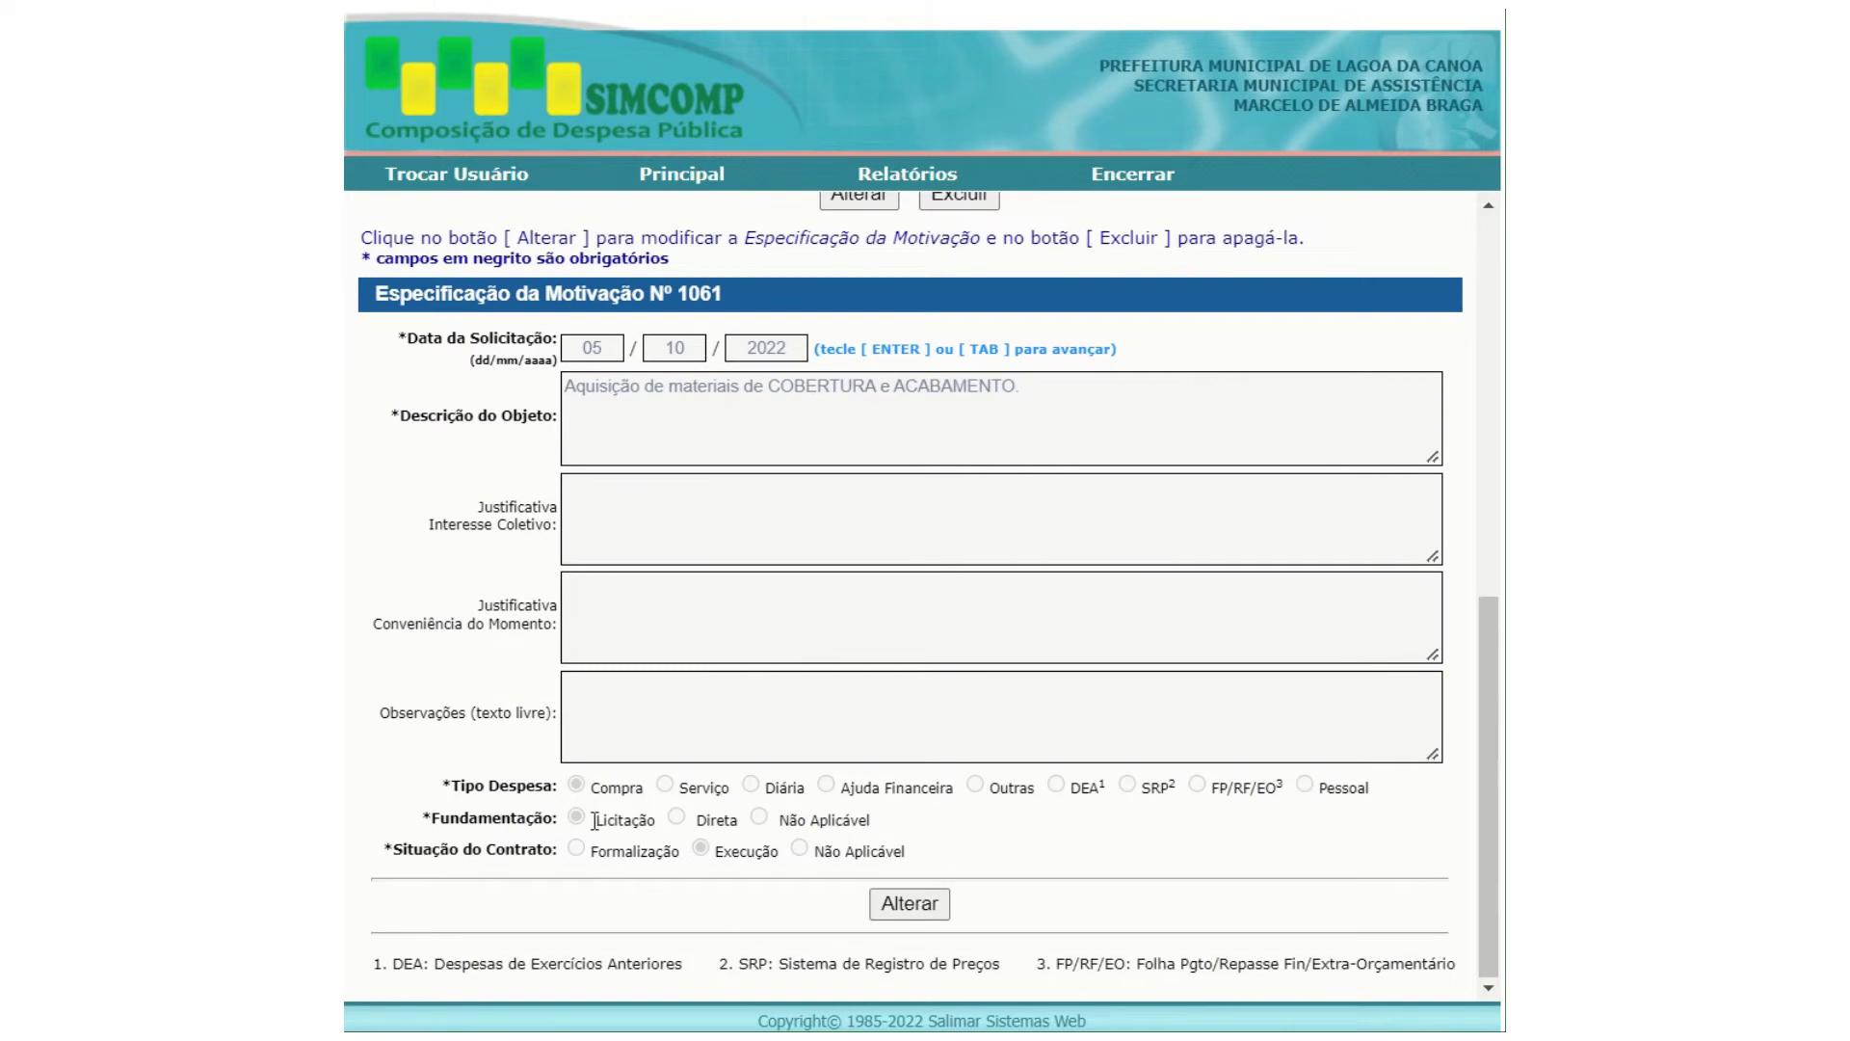
scroll(593, 820, up, 3)
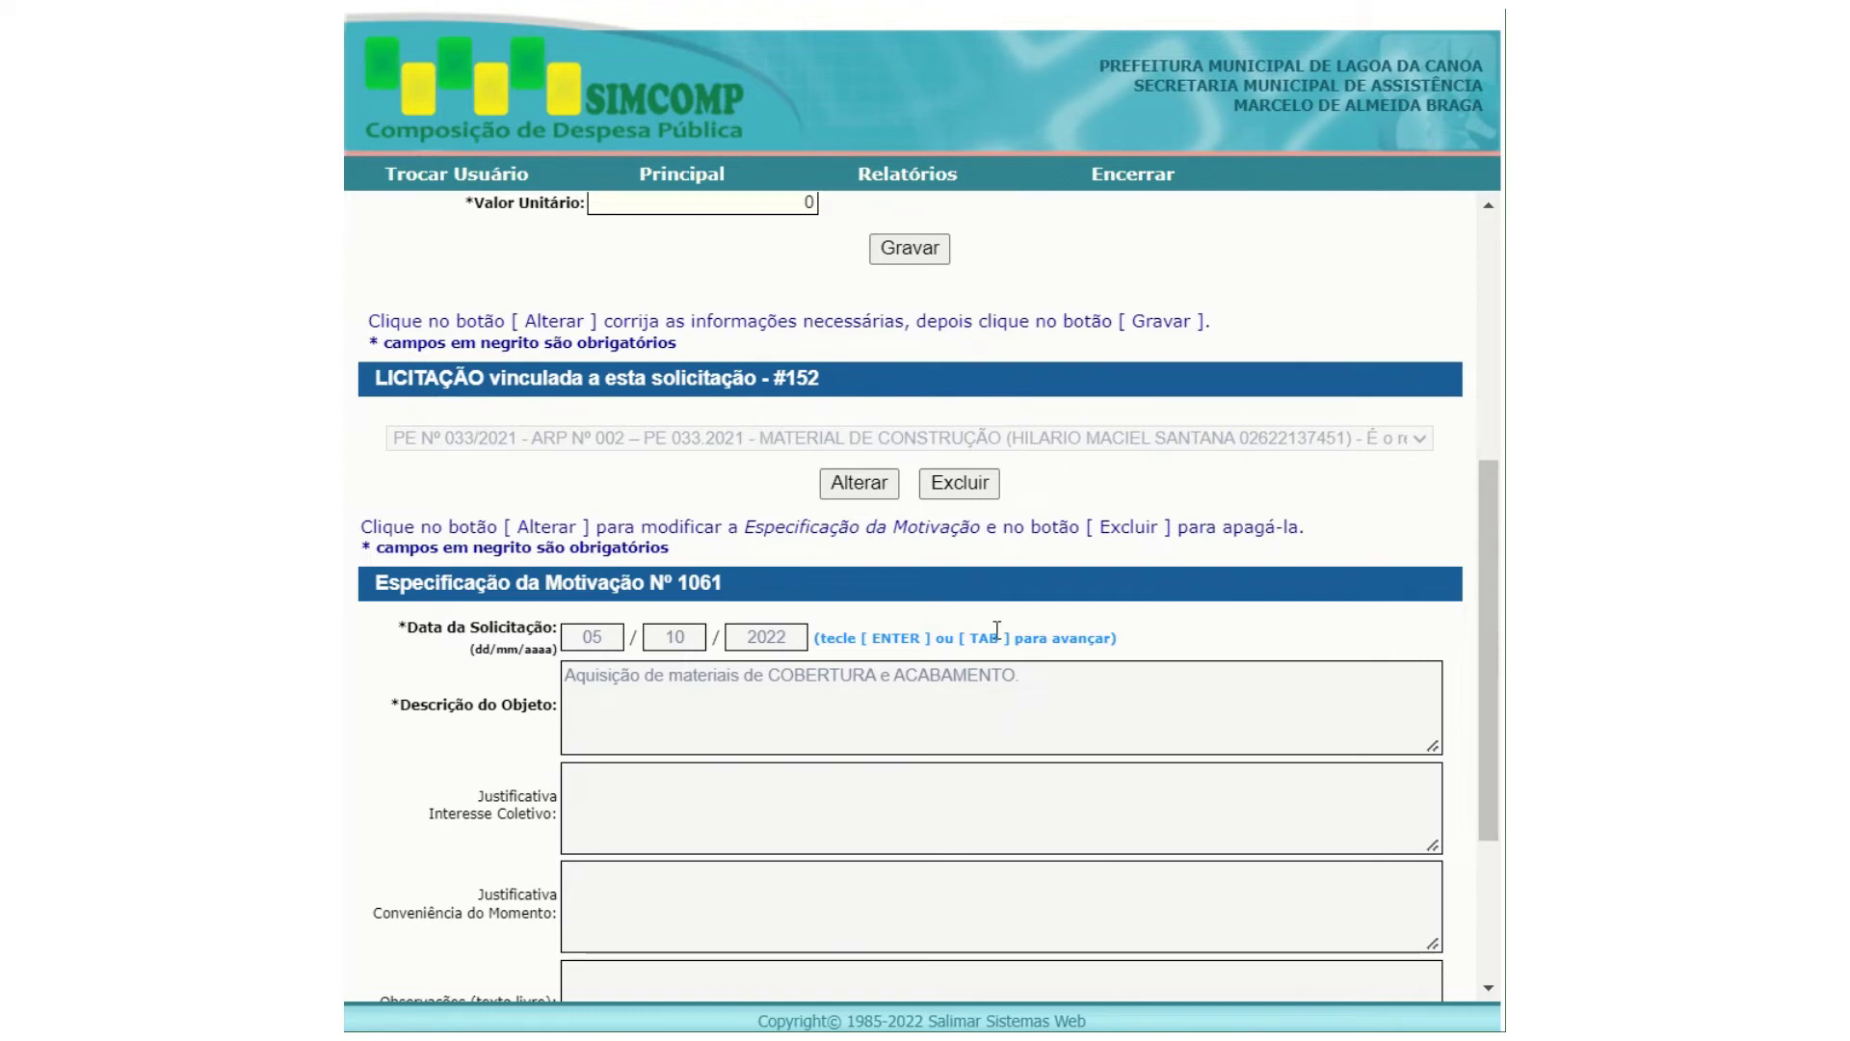
Examine the Lotes Multiplos item section, including its Lote/Item, Especificação, Unidade de Medida, Quantidade and Valor Unitário fields.
scroll(996, 628, up, 5)
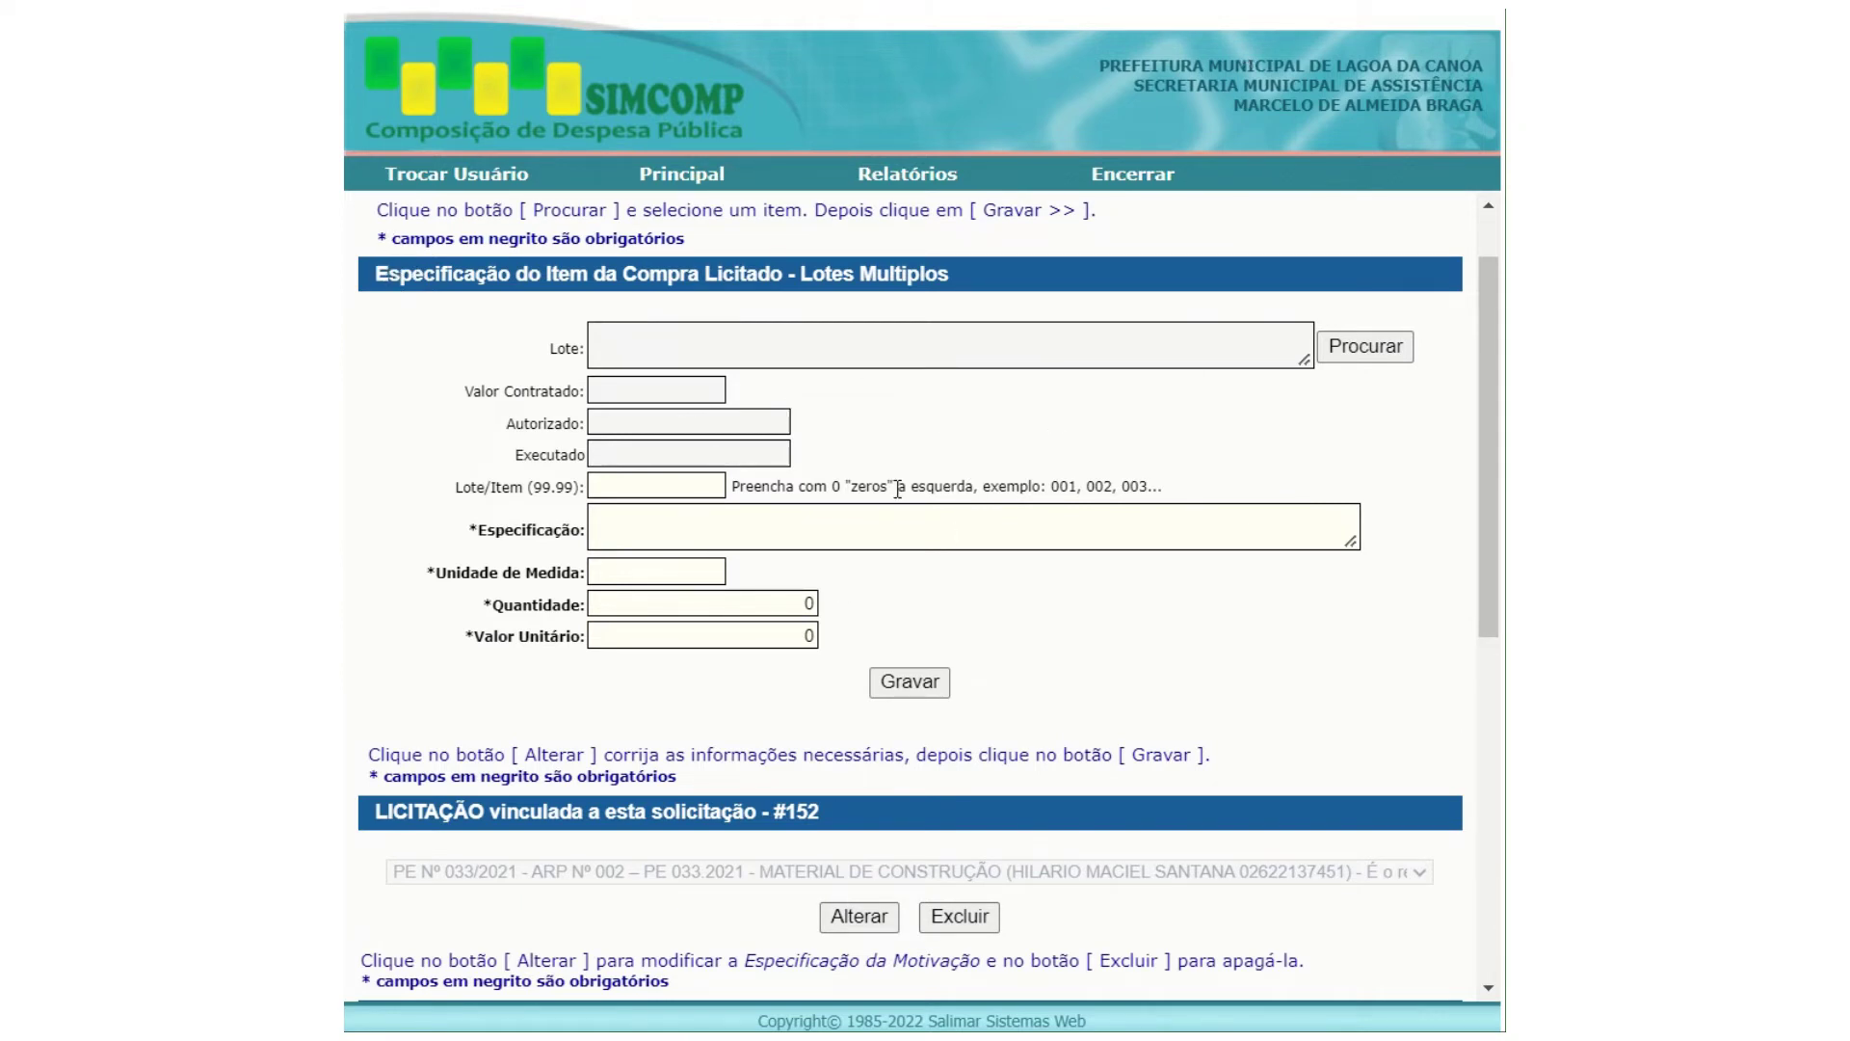
drag(788, 279, 951, 274)
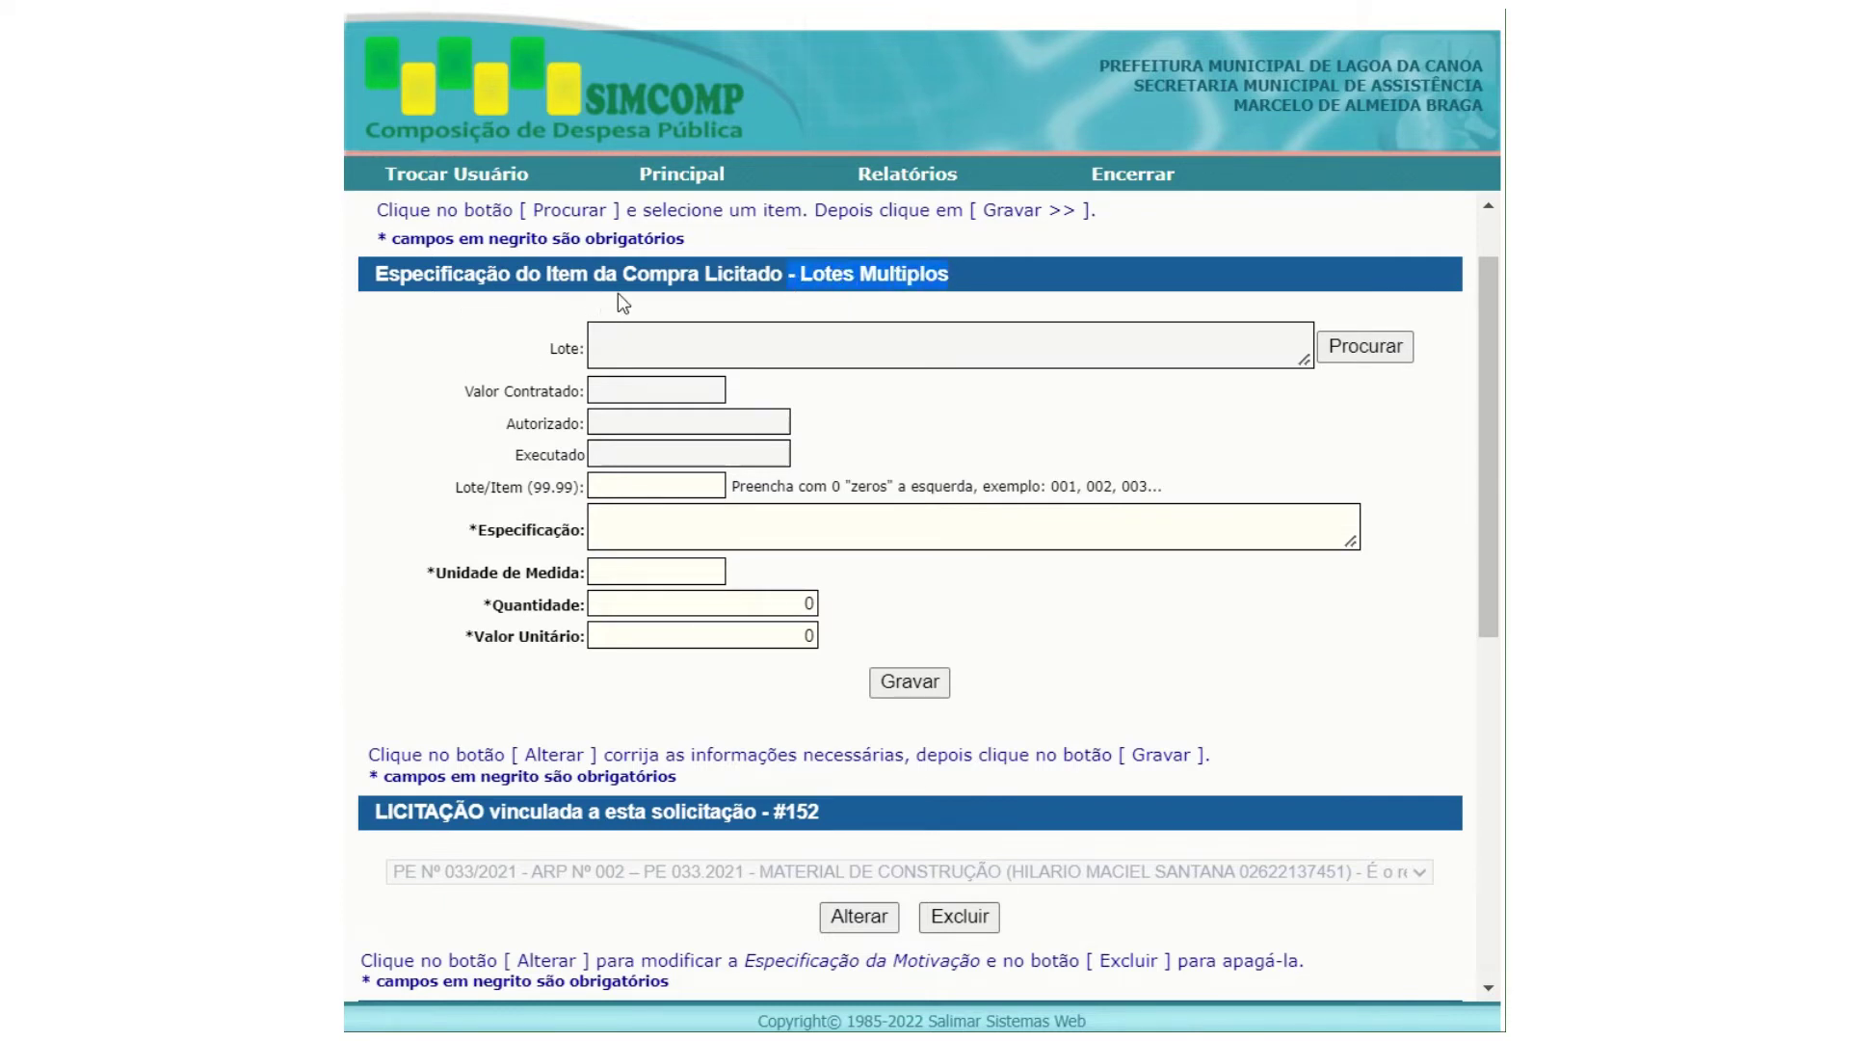
click(785, 268)
drag(785, 268, 375, 291)
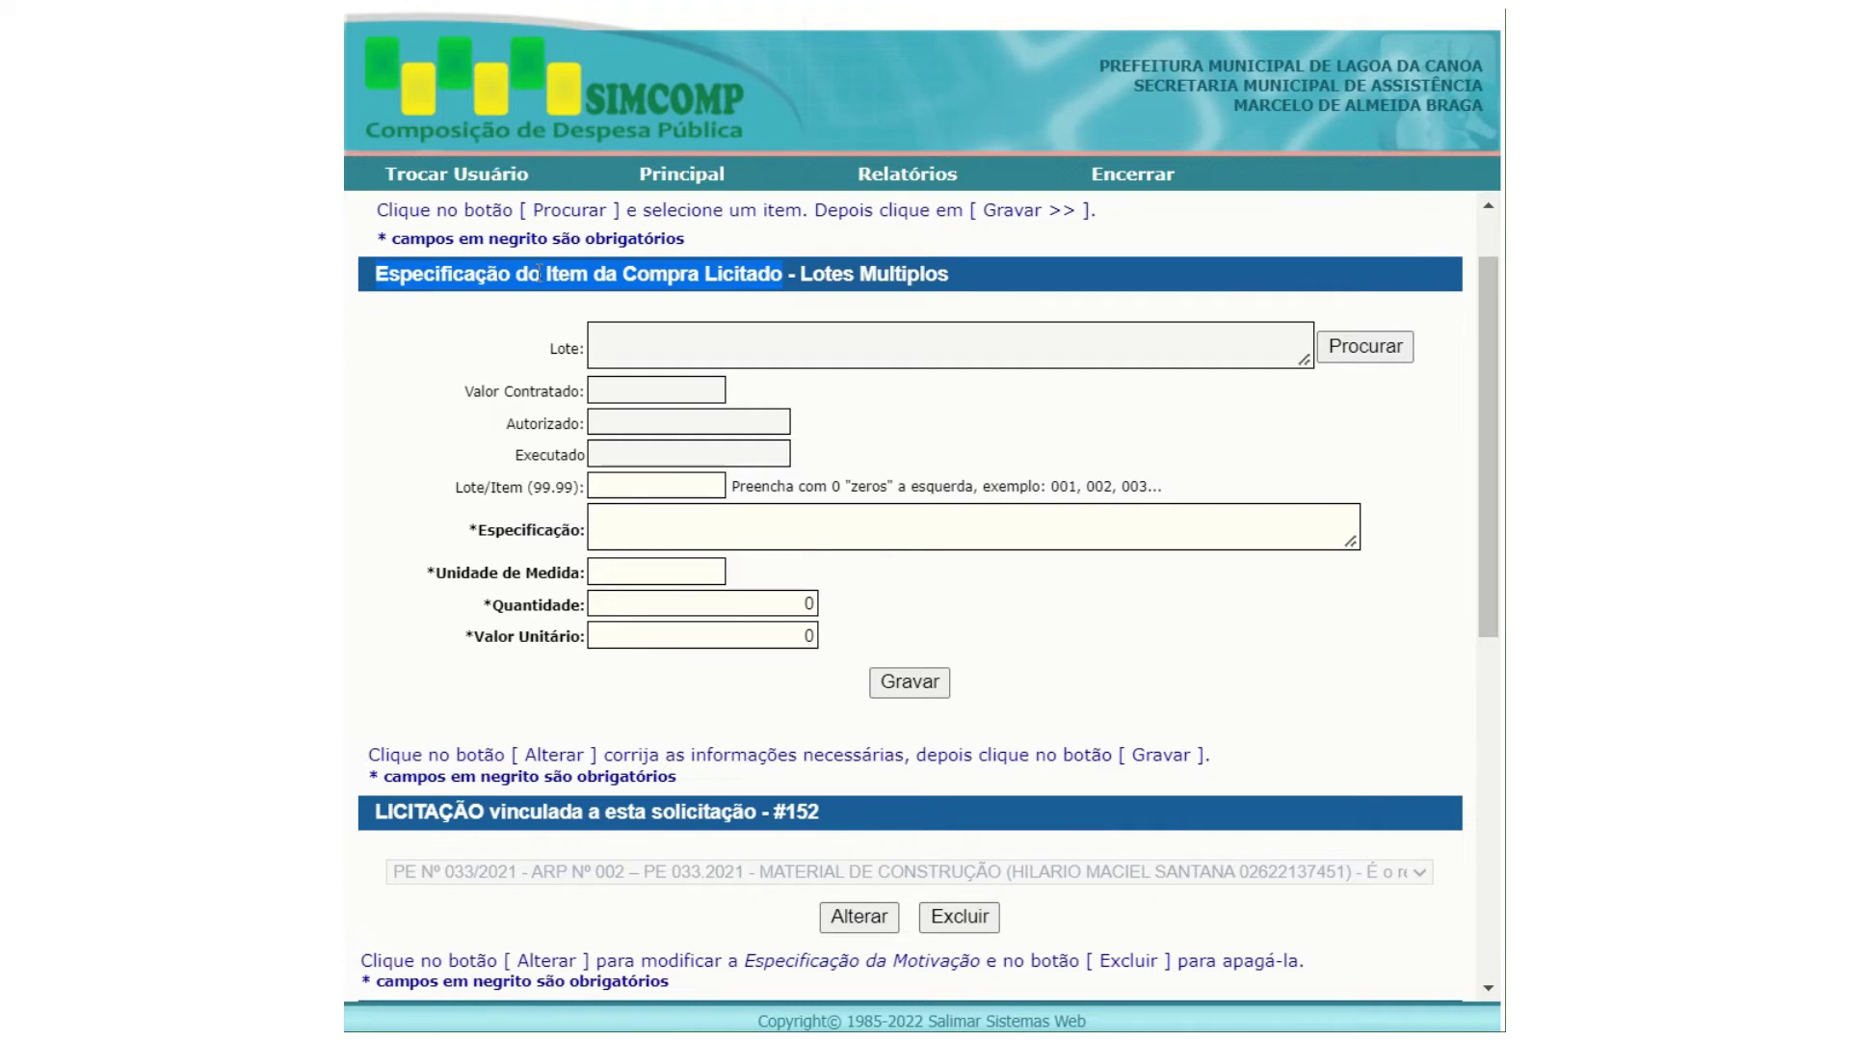
click(969, 288)
drag(949, 280, 787, 280)
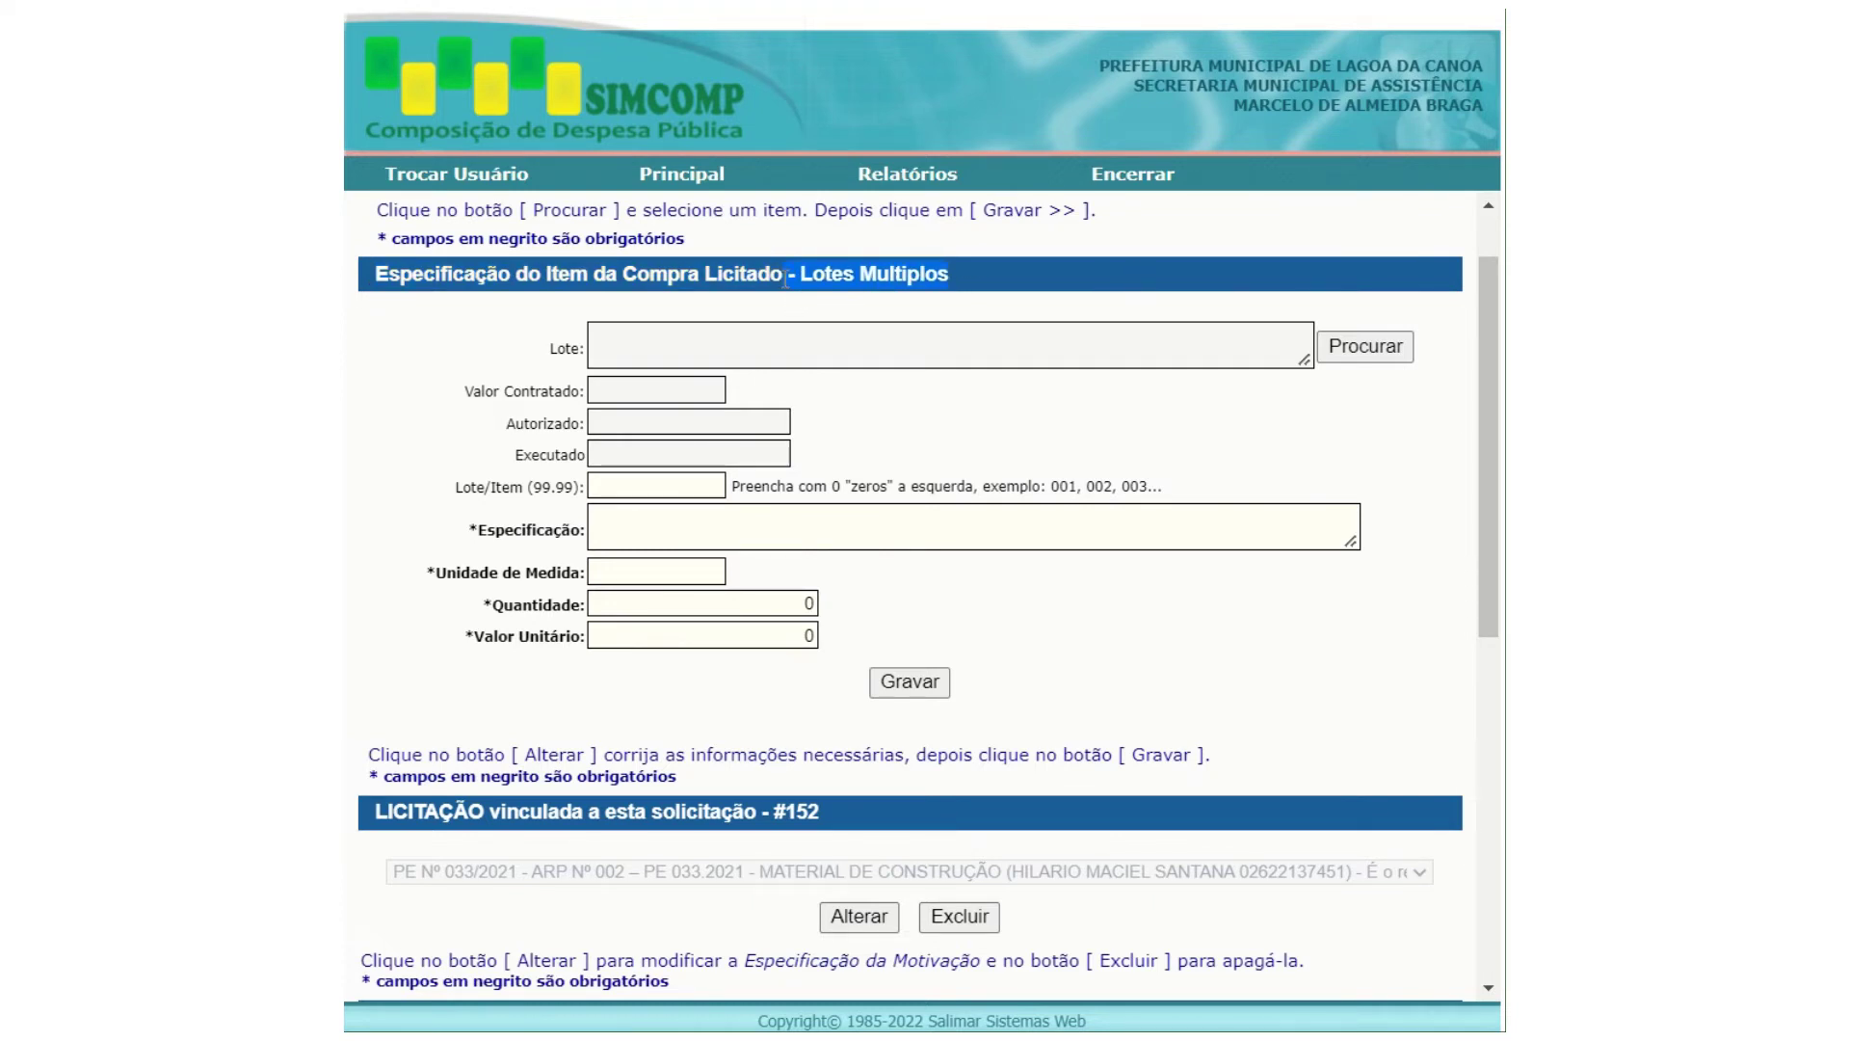
click(1183, 380)
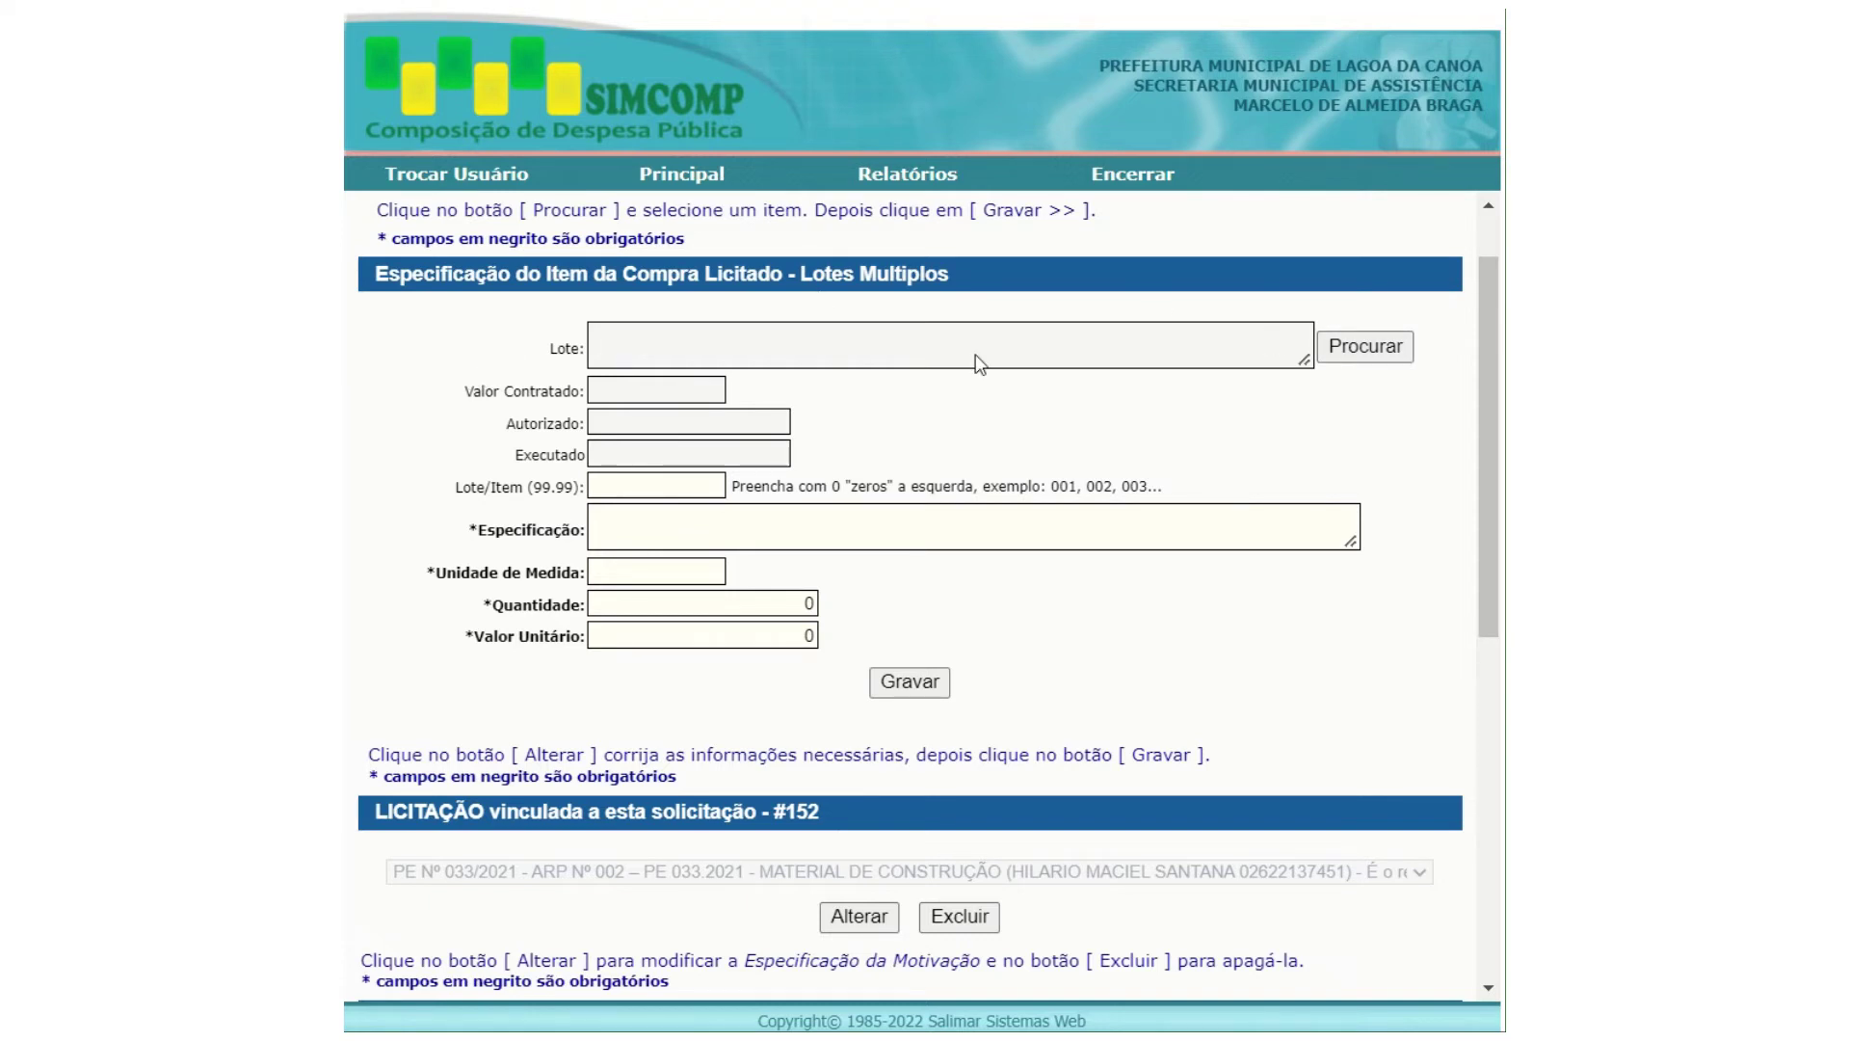
click(670, 488)
click(658, 537)
click(647, 581)
click(648, 607)
click(653, 631)
Choose Materiais para manutenção geral (COBERTURA) as the item's lot and activate the Lote/Item field.
click(1380, 351)
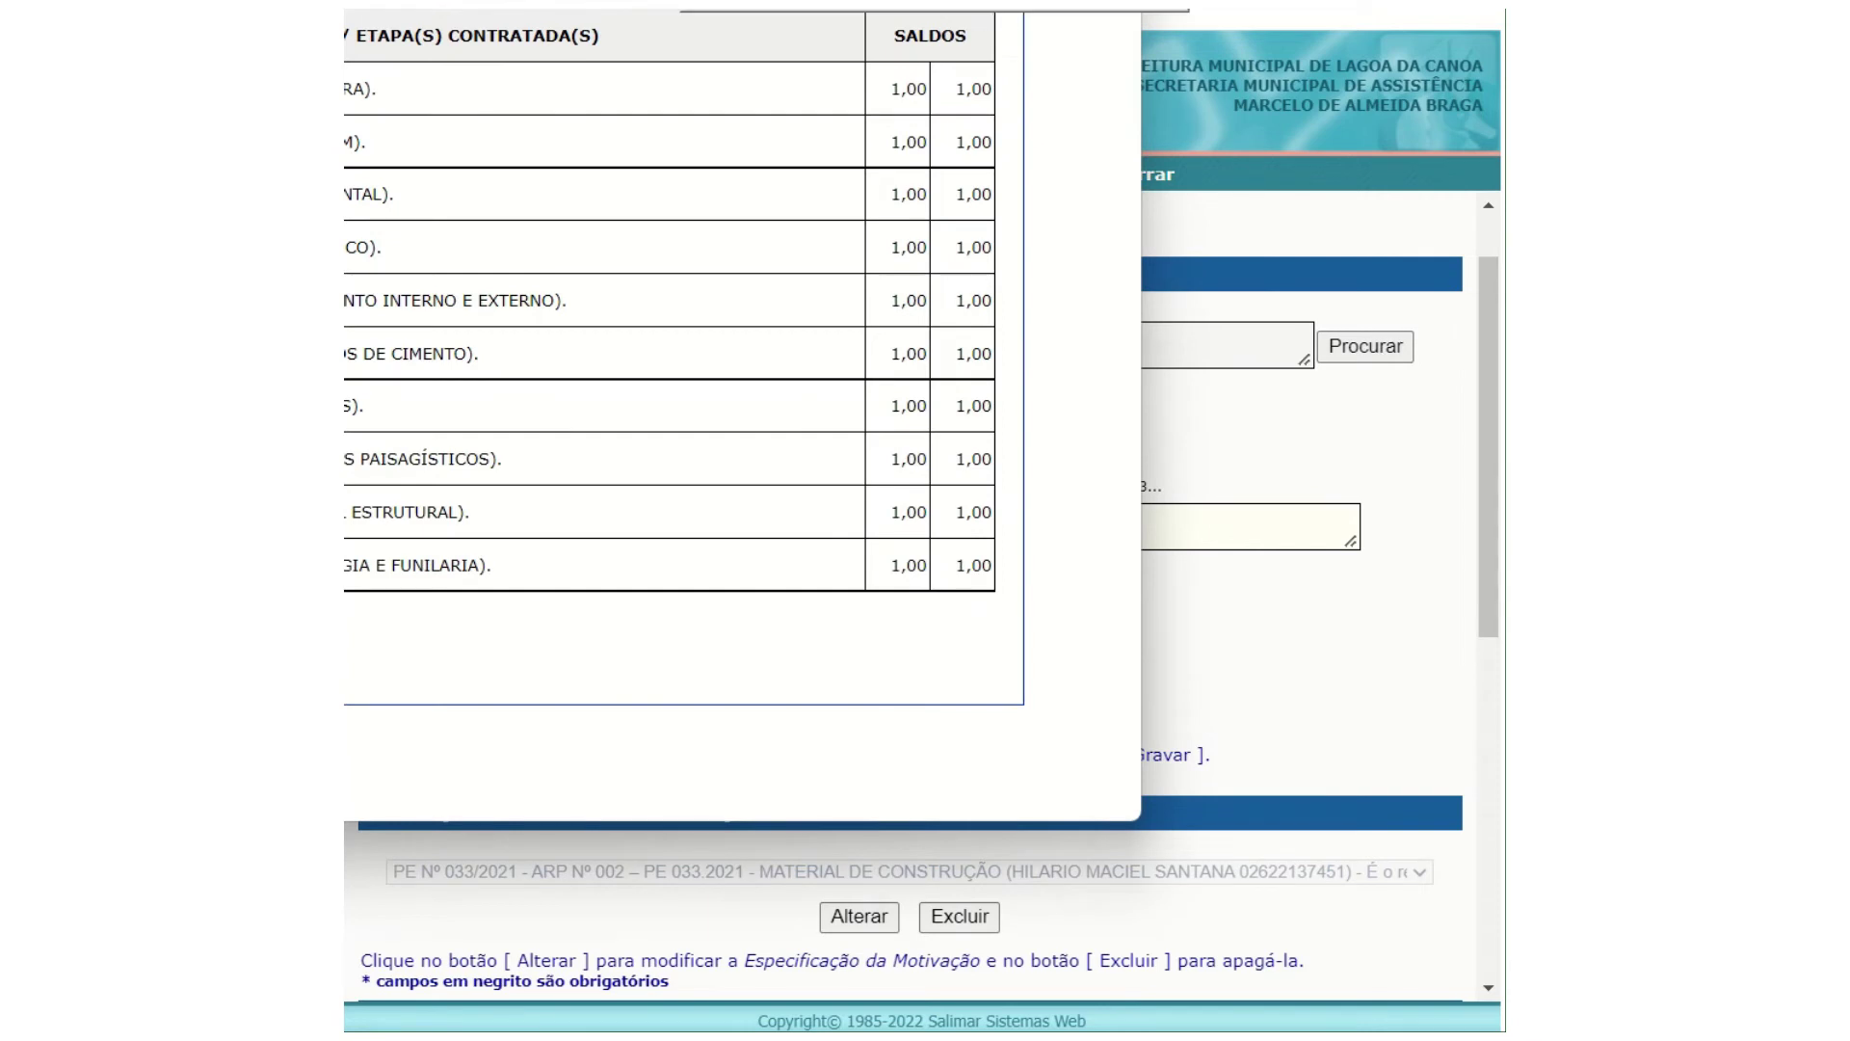
drag(347, 0, 781, 50)
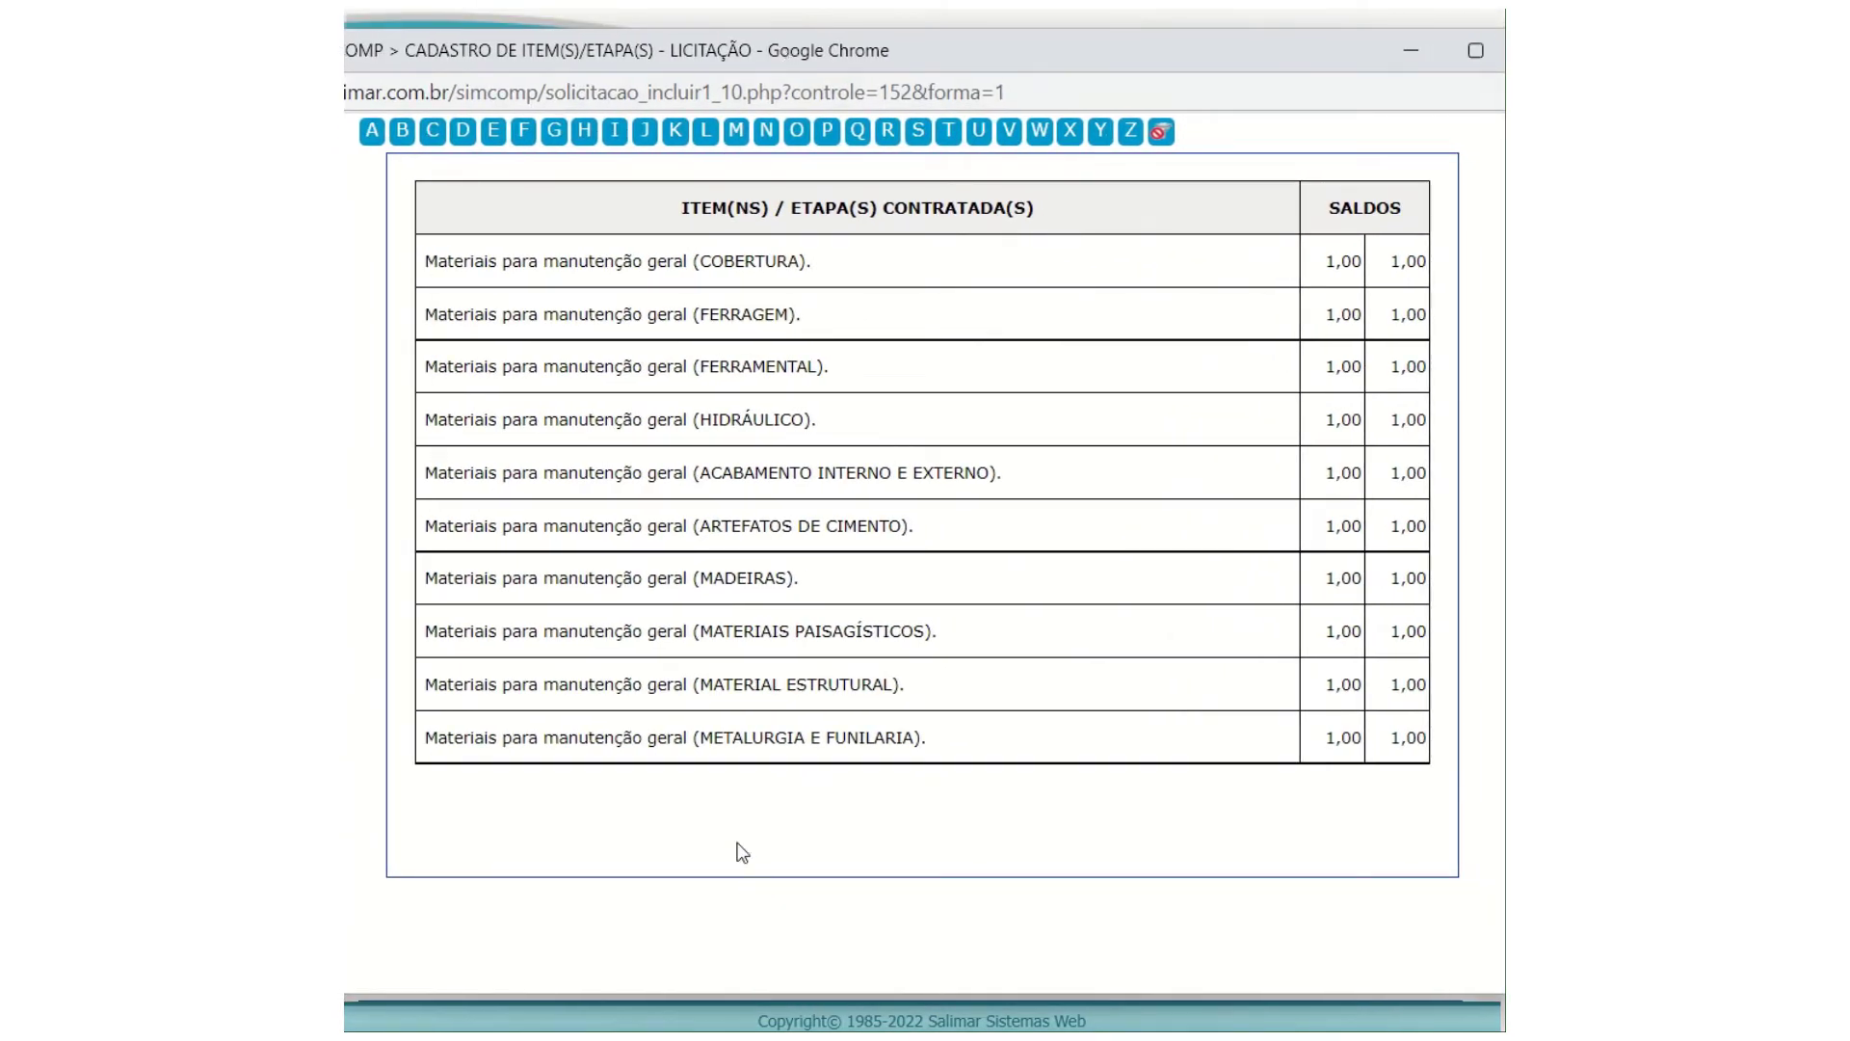
click(699, 262)
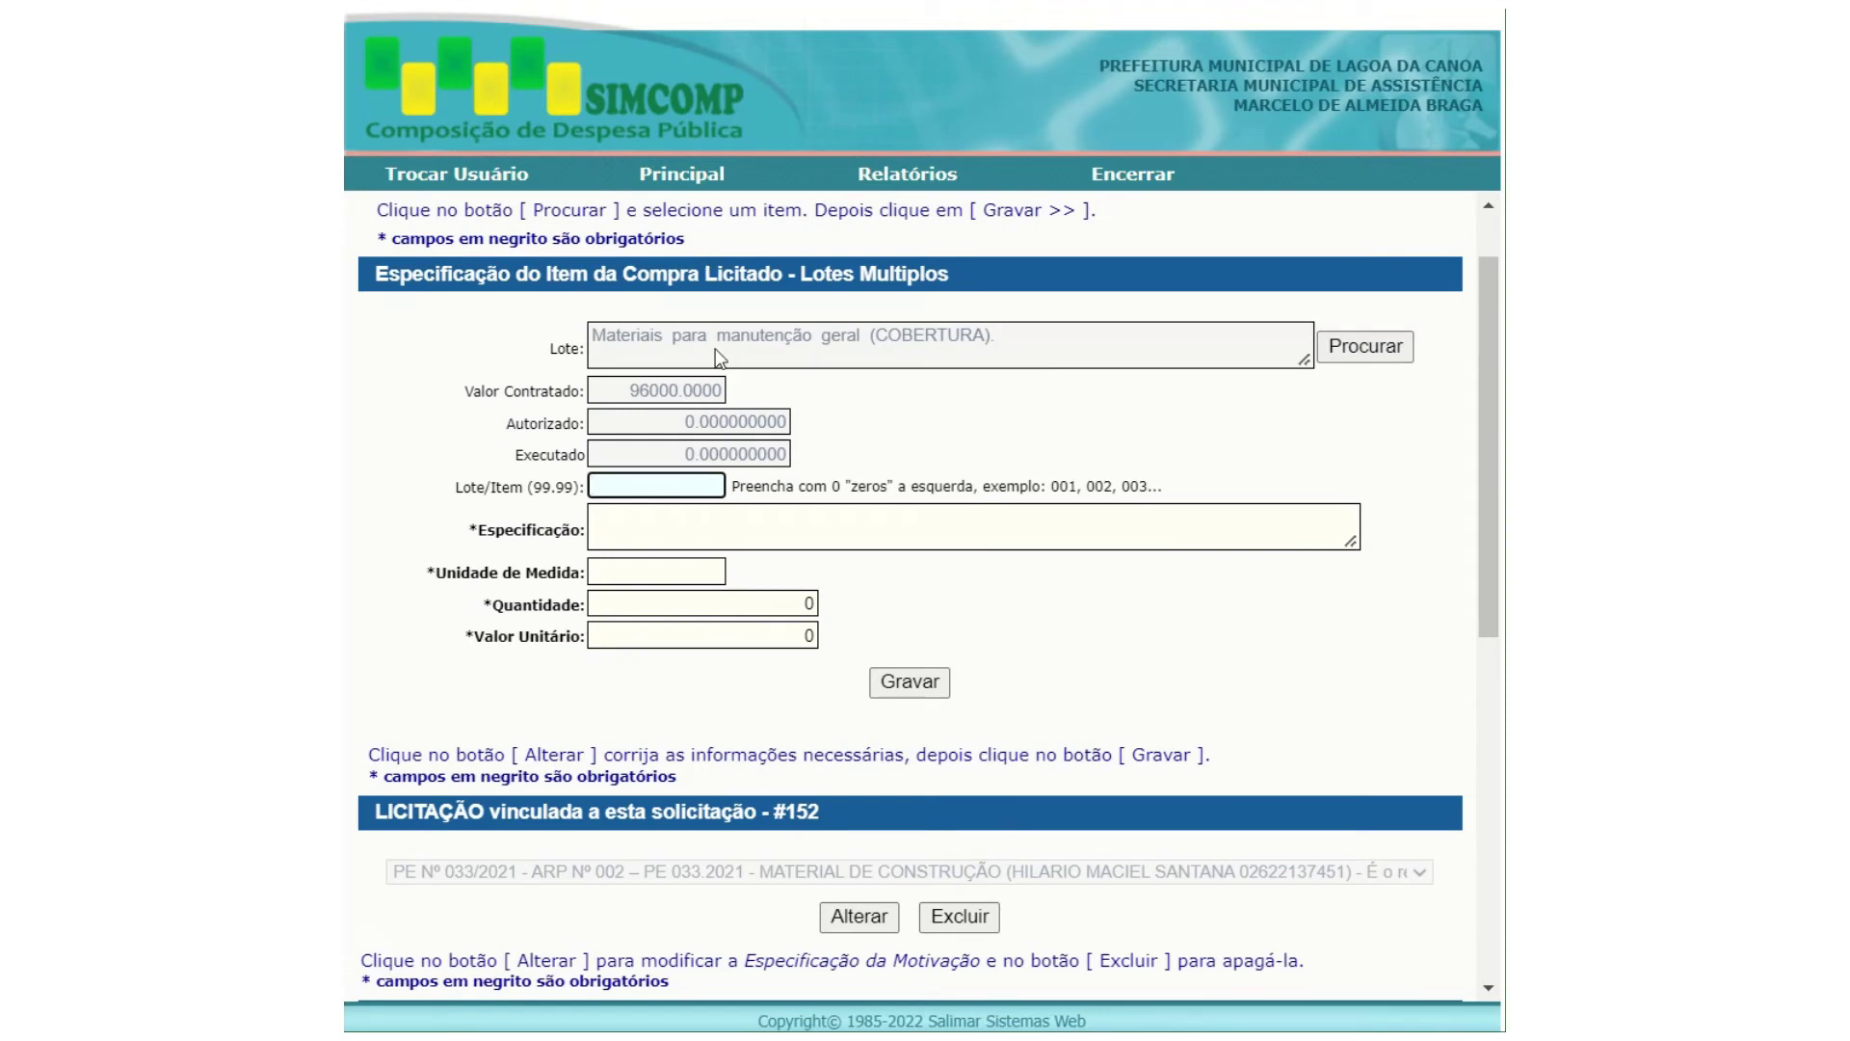
click(795, 338)
click(685, 489)
Switch to the Ordem de Fornecimento image and zoom in until the item table is readable.
key(alt+Tab)
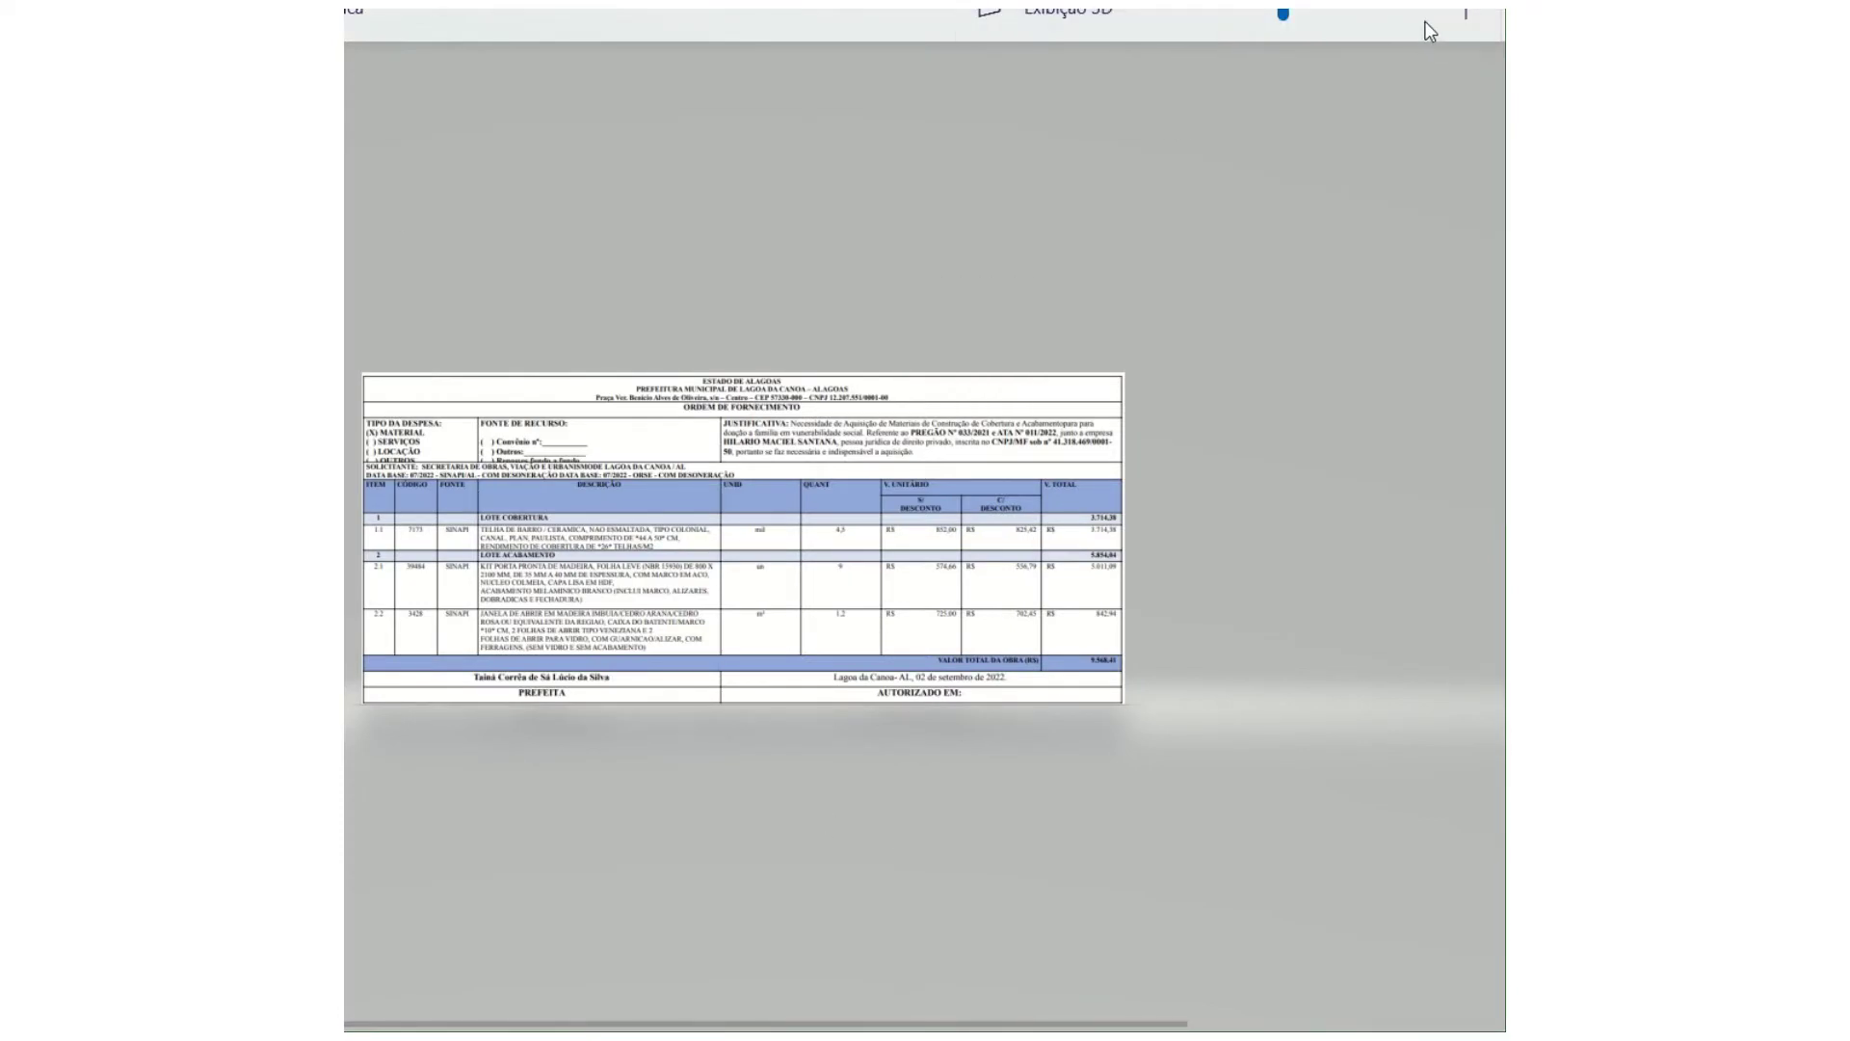
click(1355, 15)
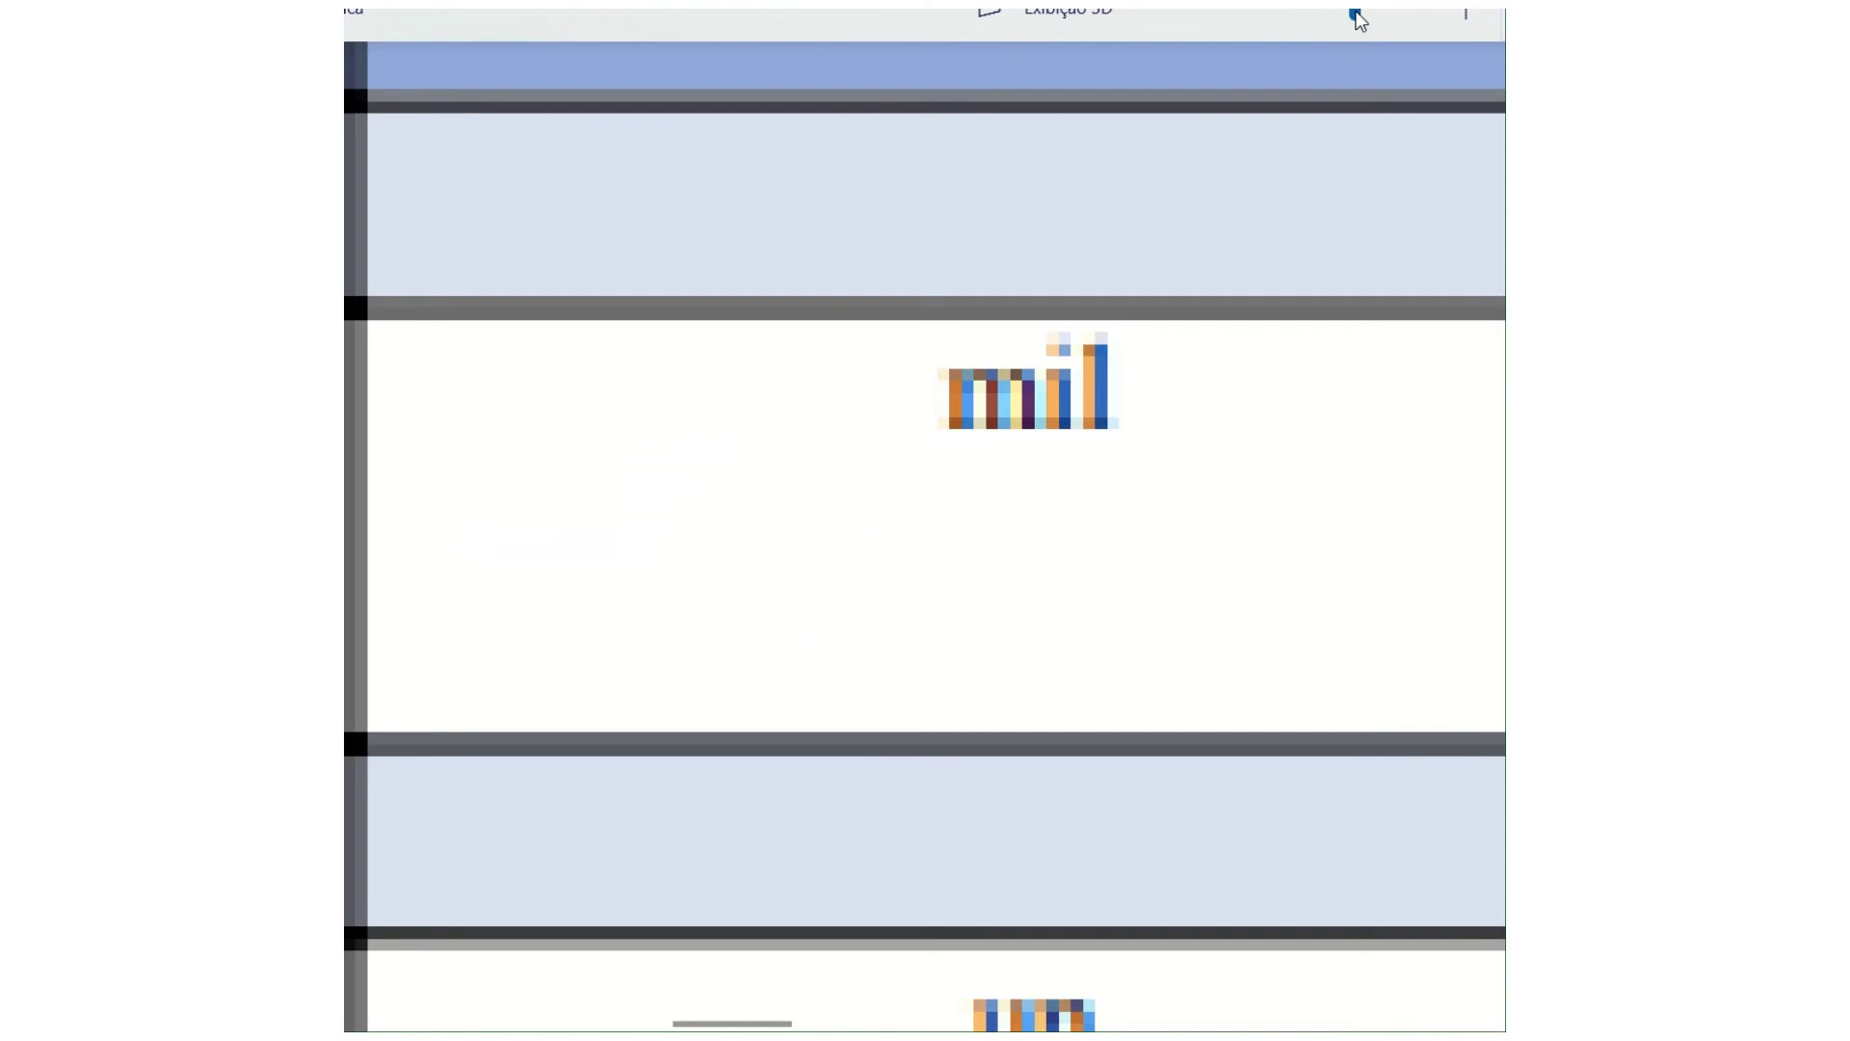
click(1305, 13)
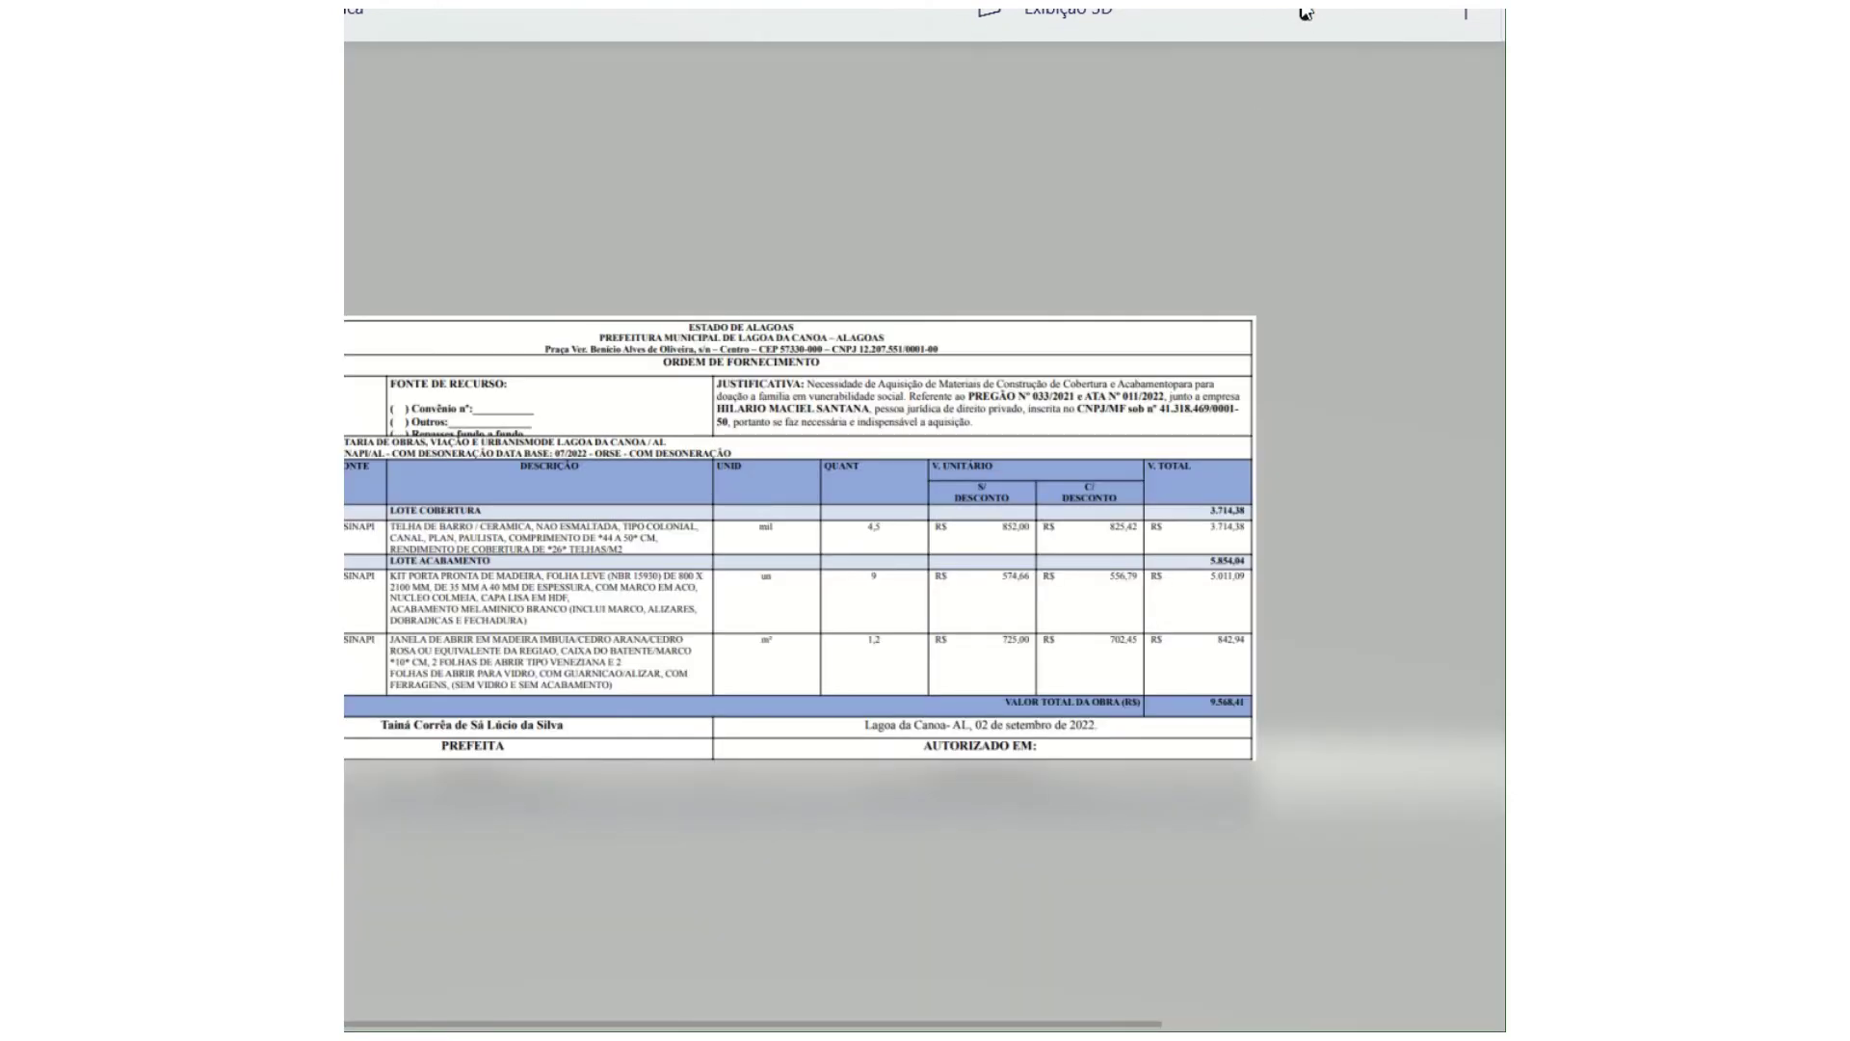
click(1320, 12)
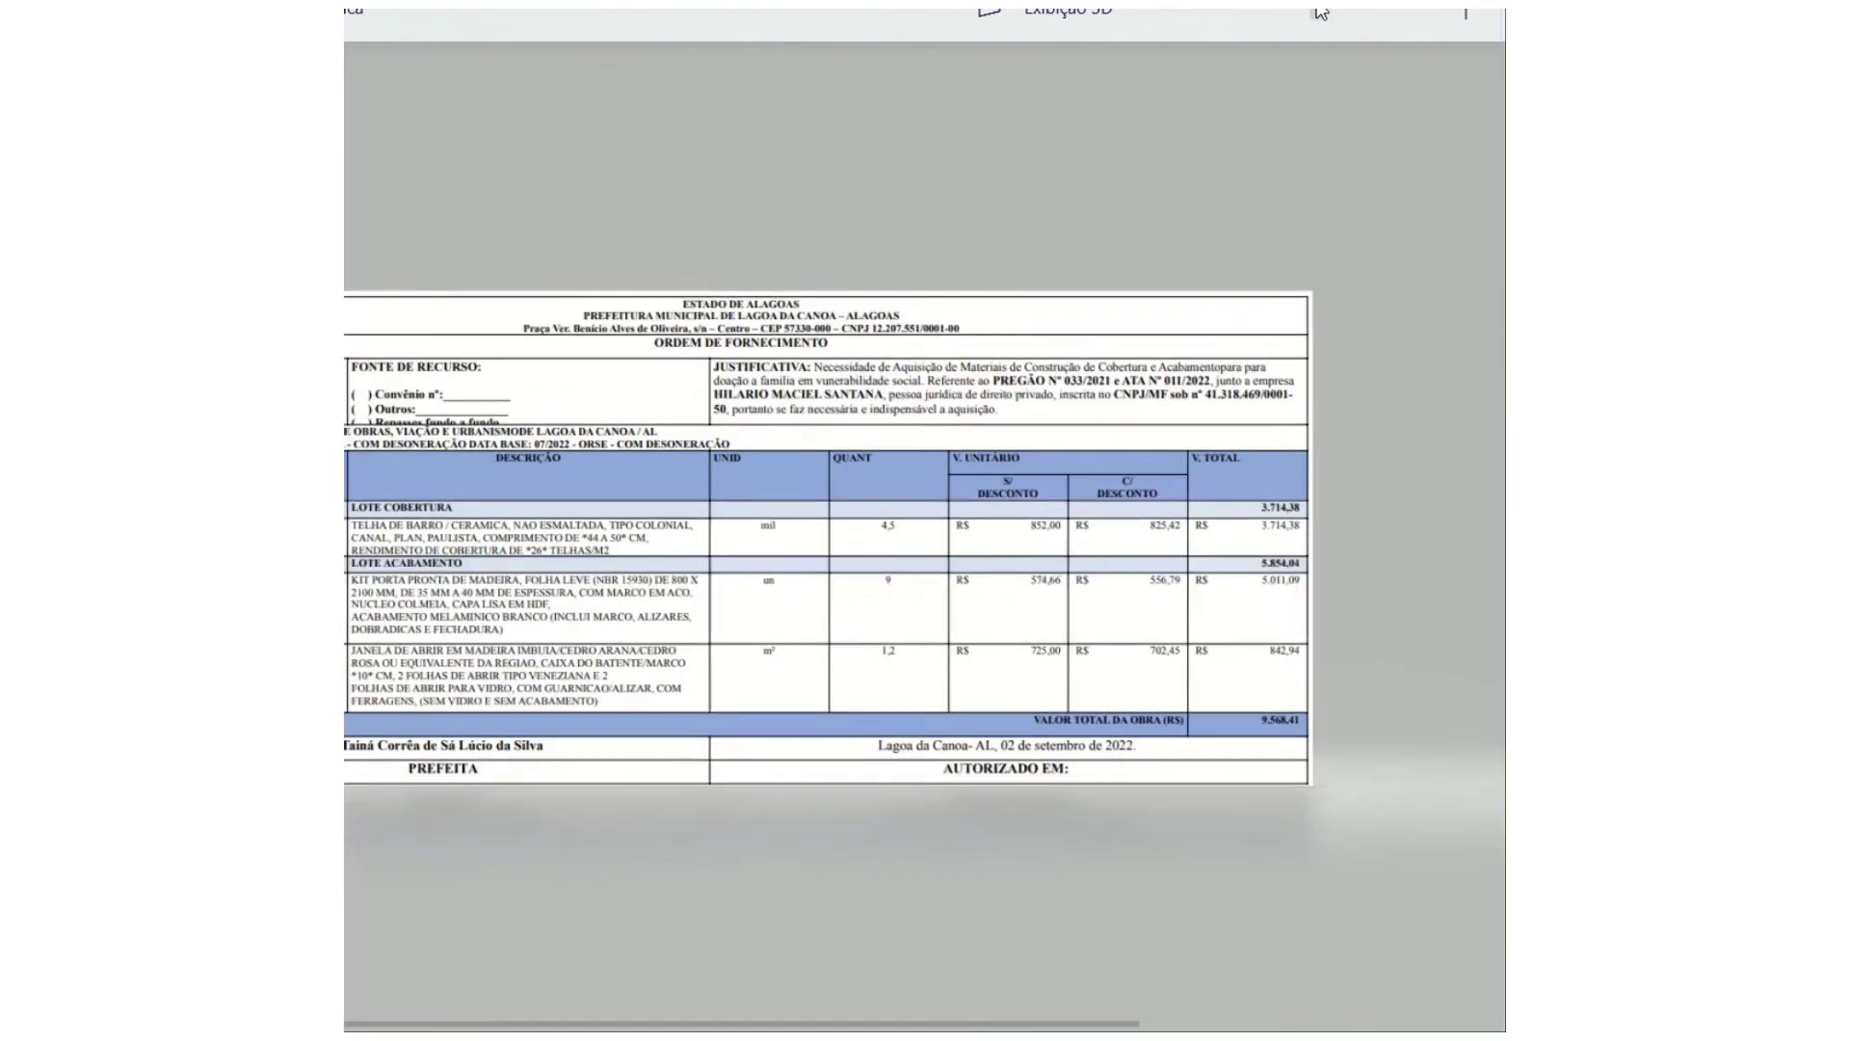
drag(1320, 12, 1321, 12)
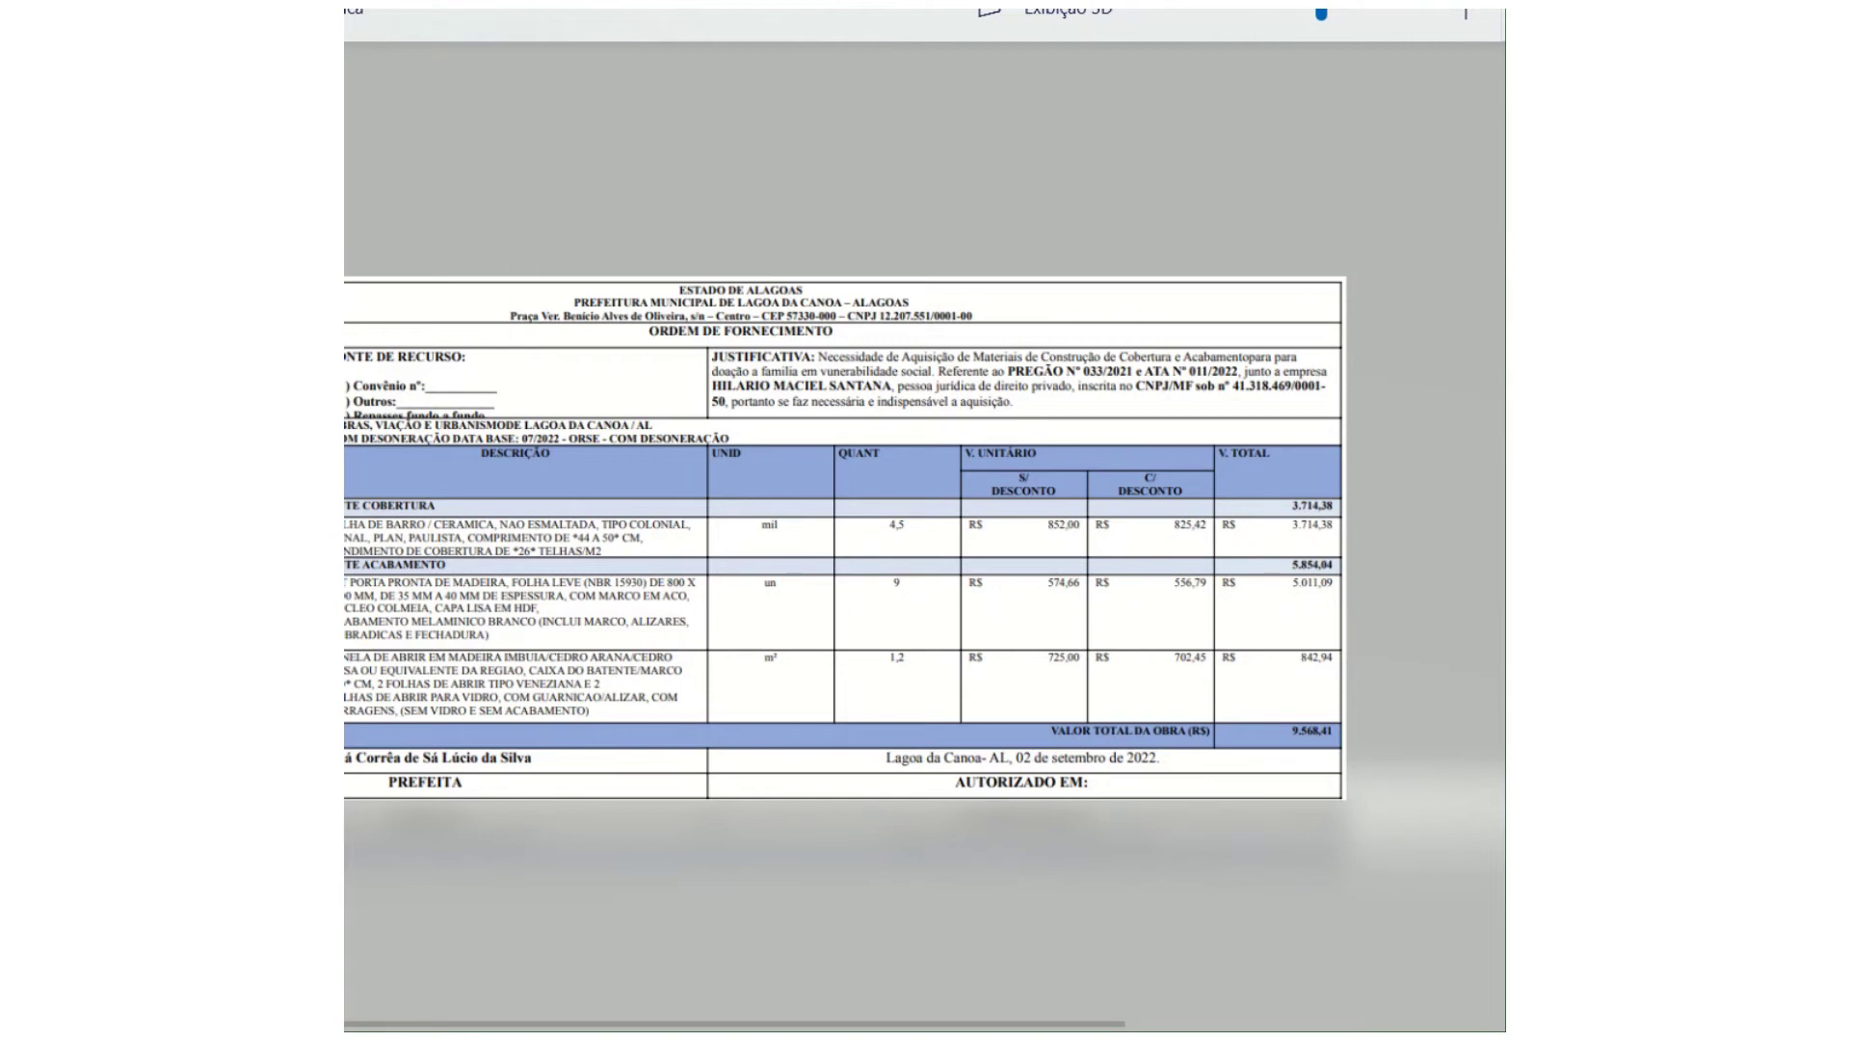
Switch to the text file, select the item description line with CÓDIGO: 3428, and return to the request form.
key(alt+Tab)
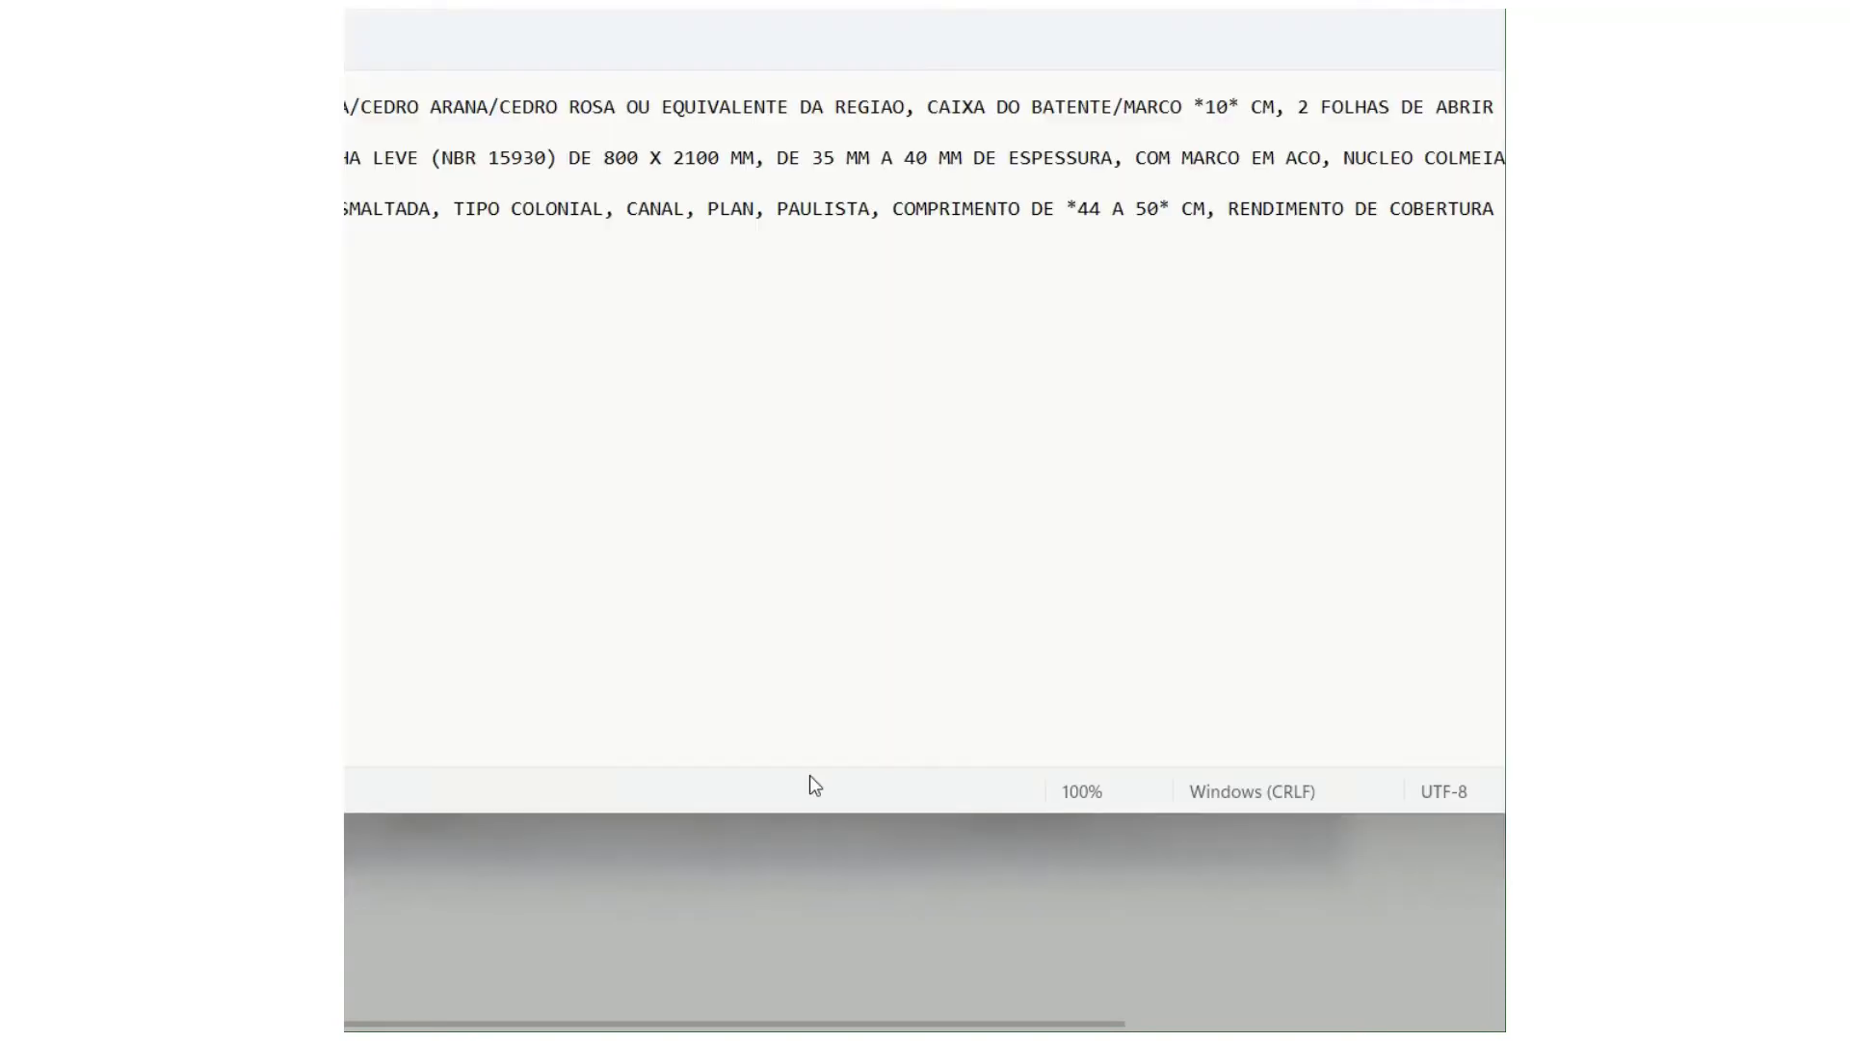
triple_click(547, 108)
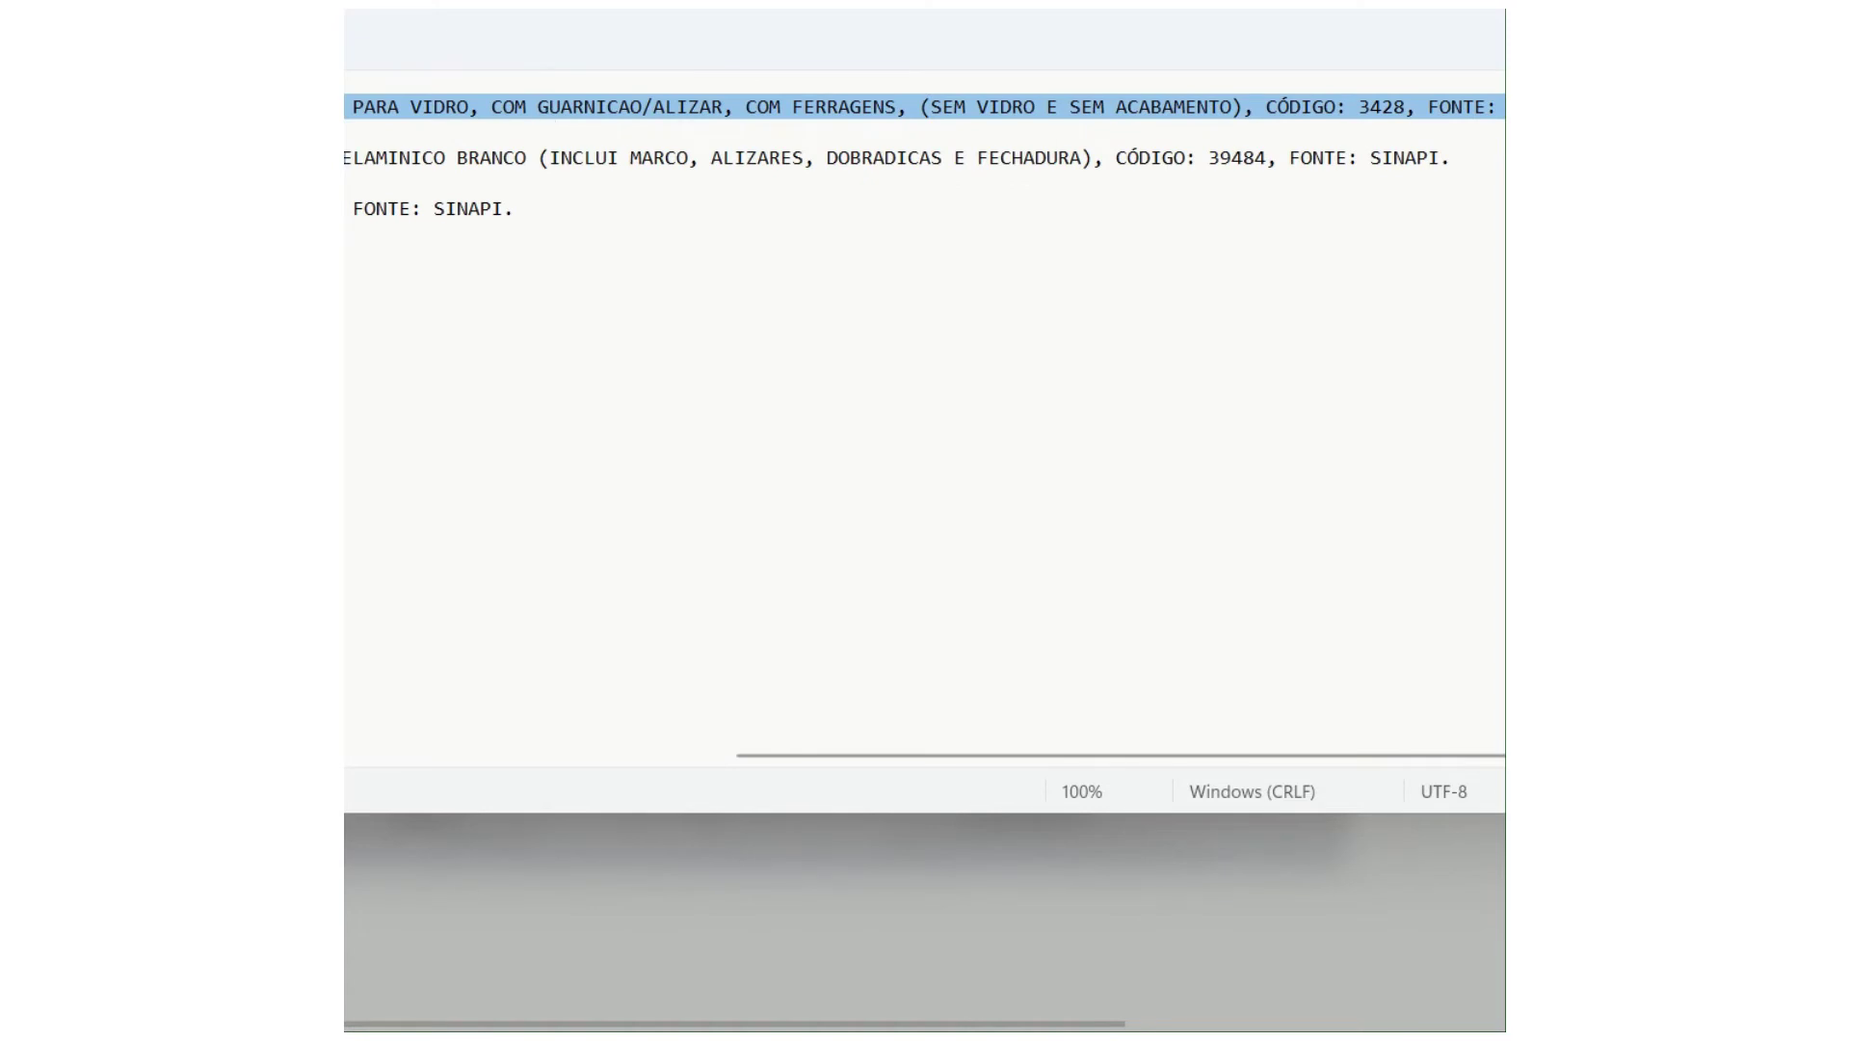
key(alt+Tab)
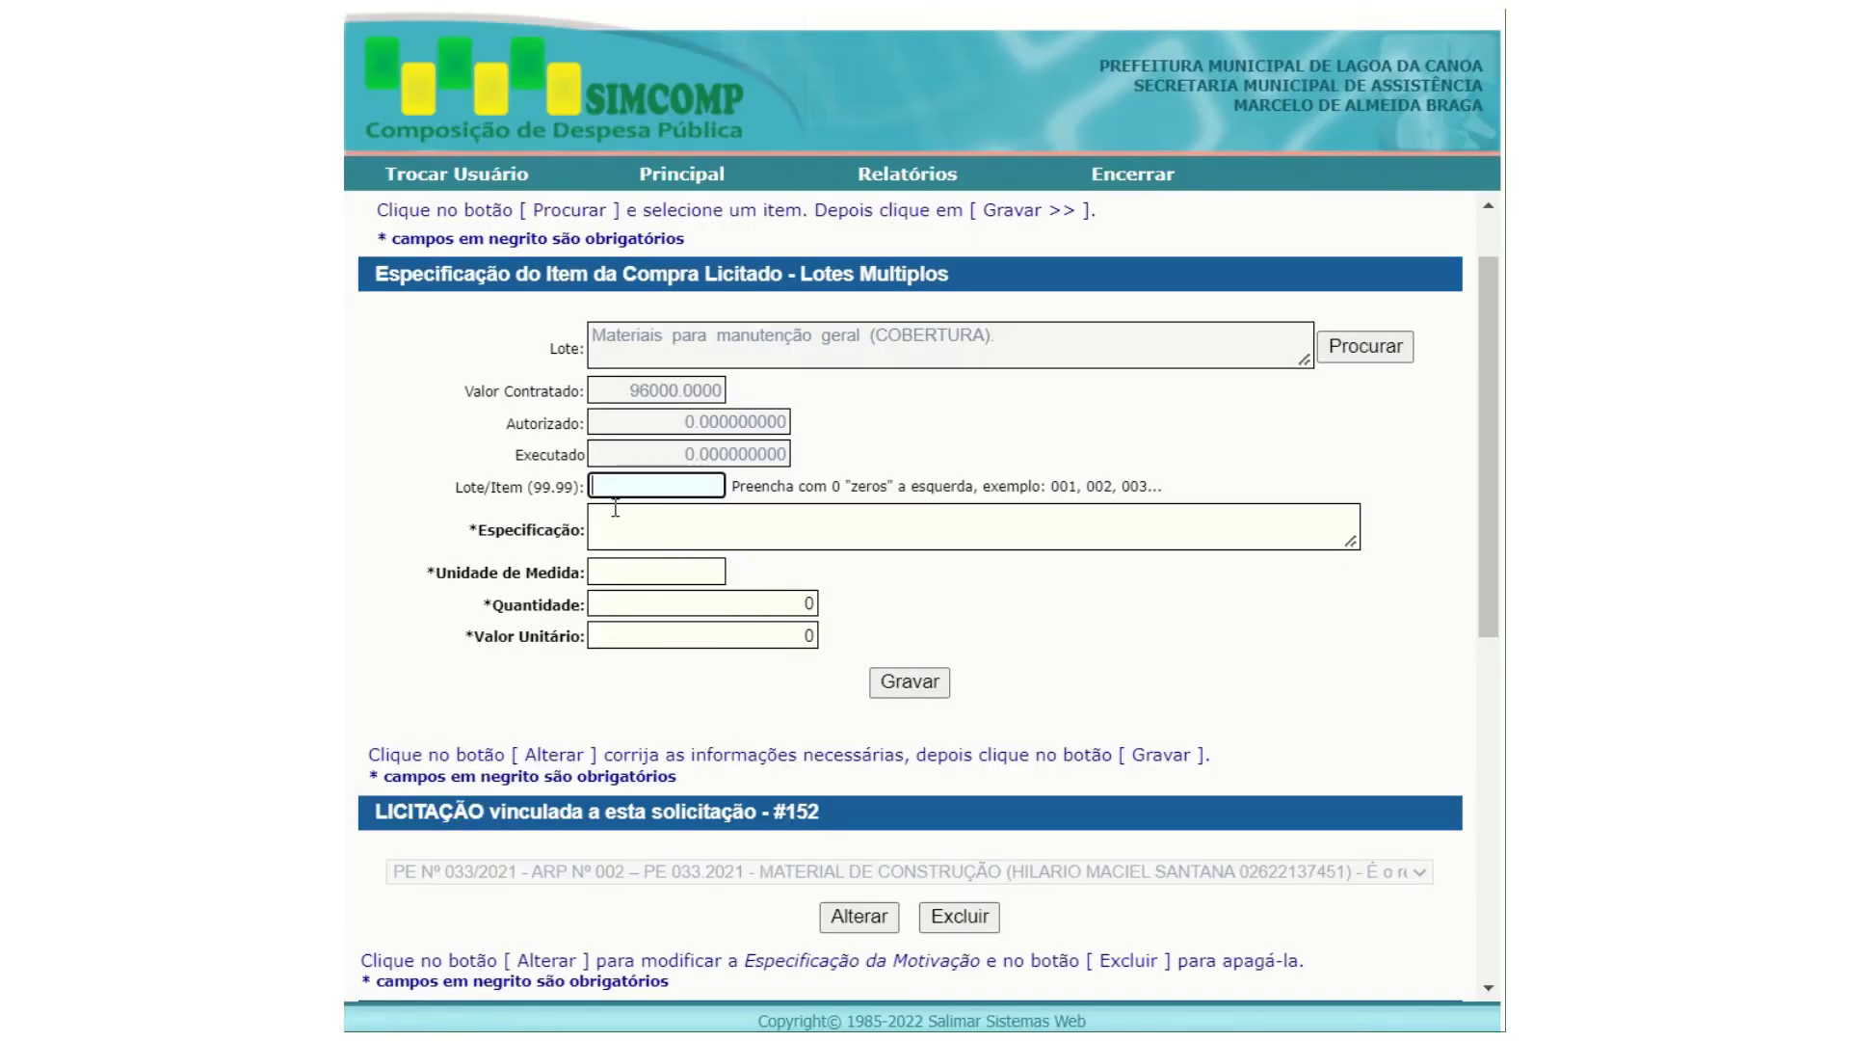
Set the item's Lote/Item to 1.1 and paste the copied description with CÓDIGO: 3428 into Especificação.
text(1.1)
click(622, 515)
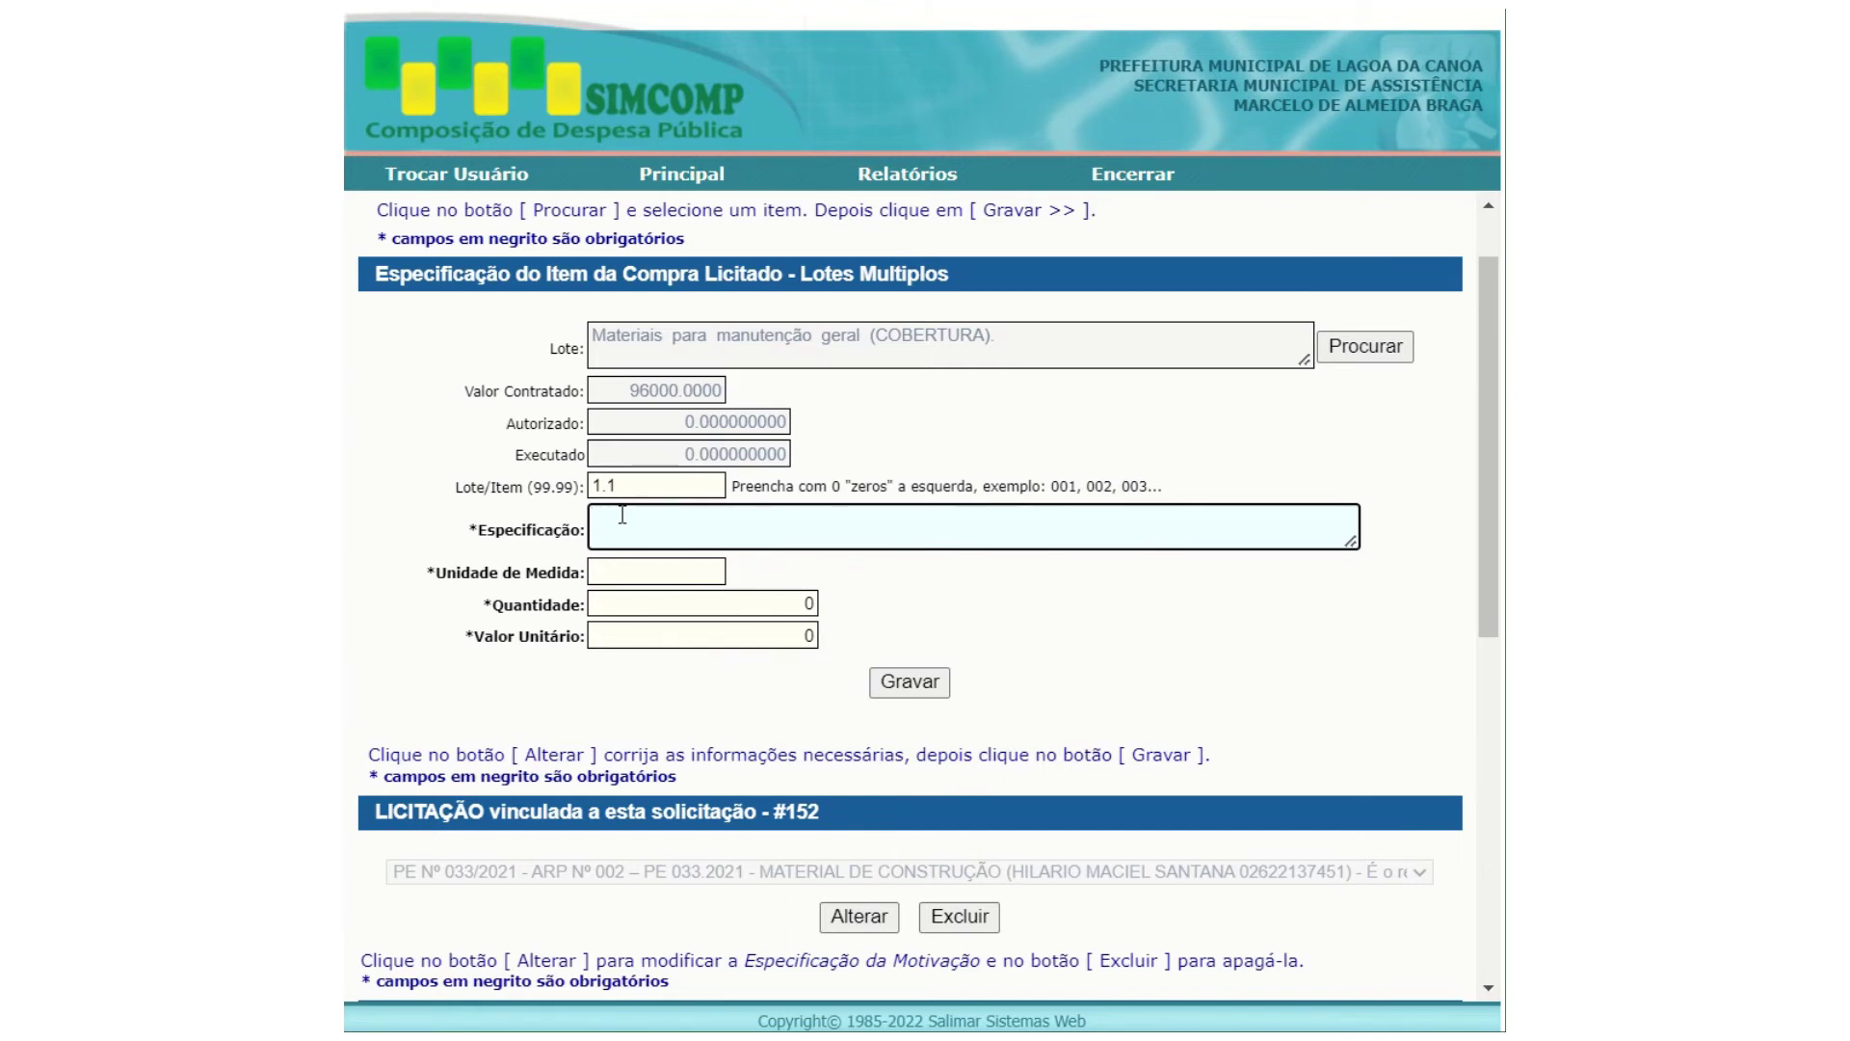
text(2 FOLHAS DE ABRIR PARA VIDRO, COM GUARNICAO/ALIZAR, COM FERRAGENS, (SEM VIDRO E SEM ACABAMENTO), CÓDIGO: 3428; FONTE: SINAPI.)
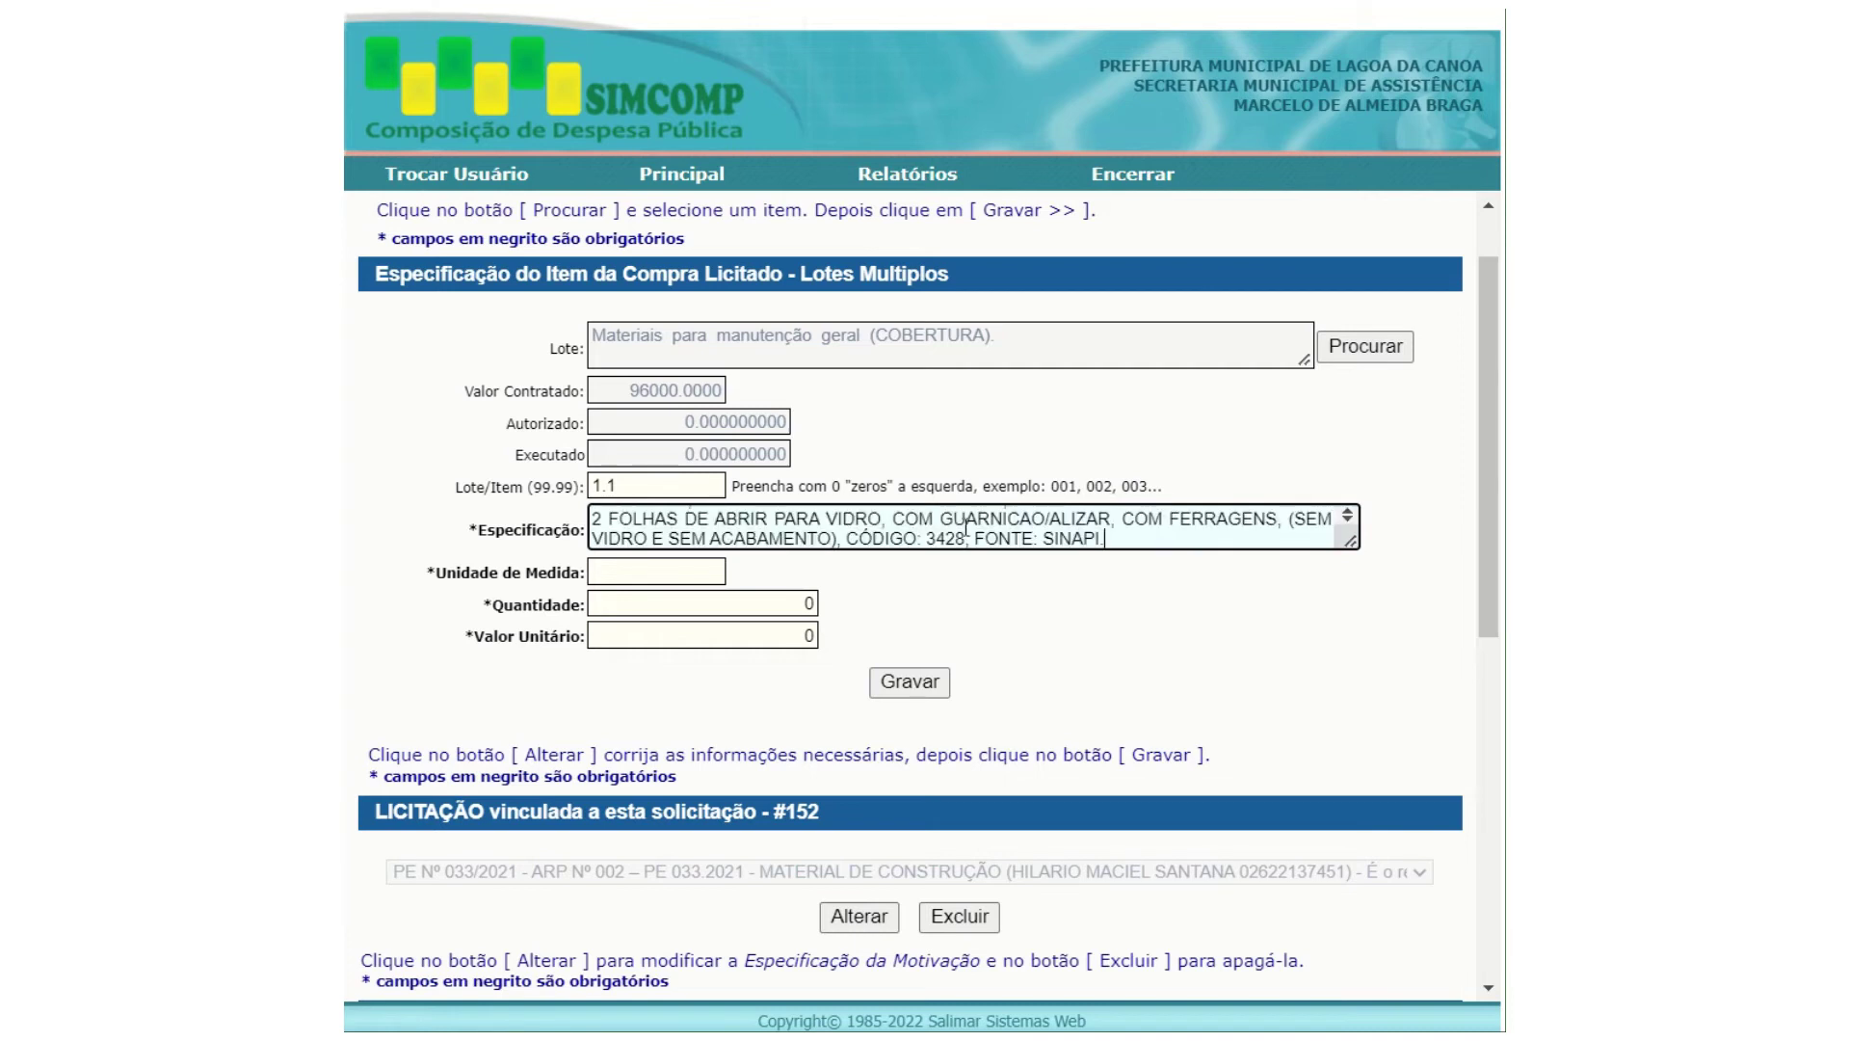
Highlight the CÓDIGO: 3428 and FONTE: SINAPI passages in the Especificação text to examine the item's code and price source.
click(848, 537)
key(shift+Right)
key(shift+Right)
key(shift+Right)
key(shift+Right)
key(shift+Right)
key(shift+Right)
key(shift+Right)
key(shift+Right)
key(shift+Right)
key(shift+Right)
key(shift+Right)
key(shift+Right)
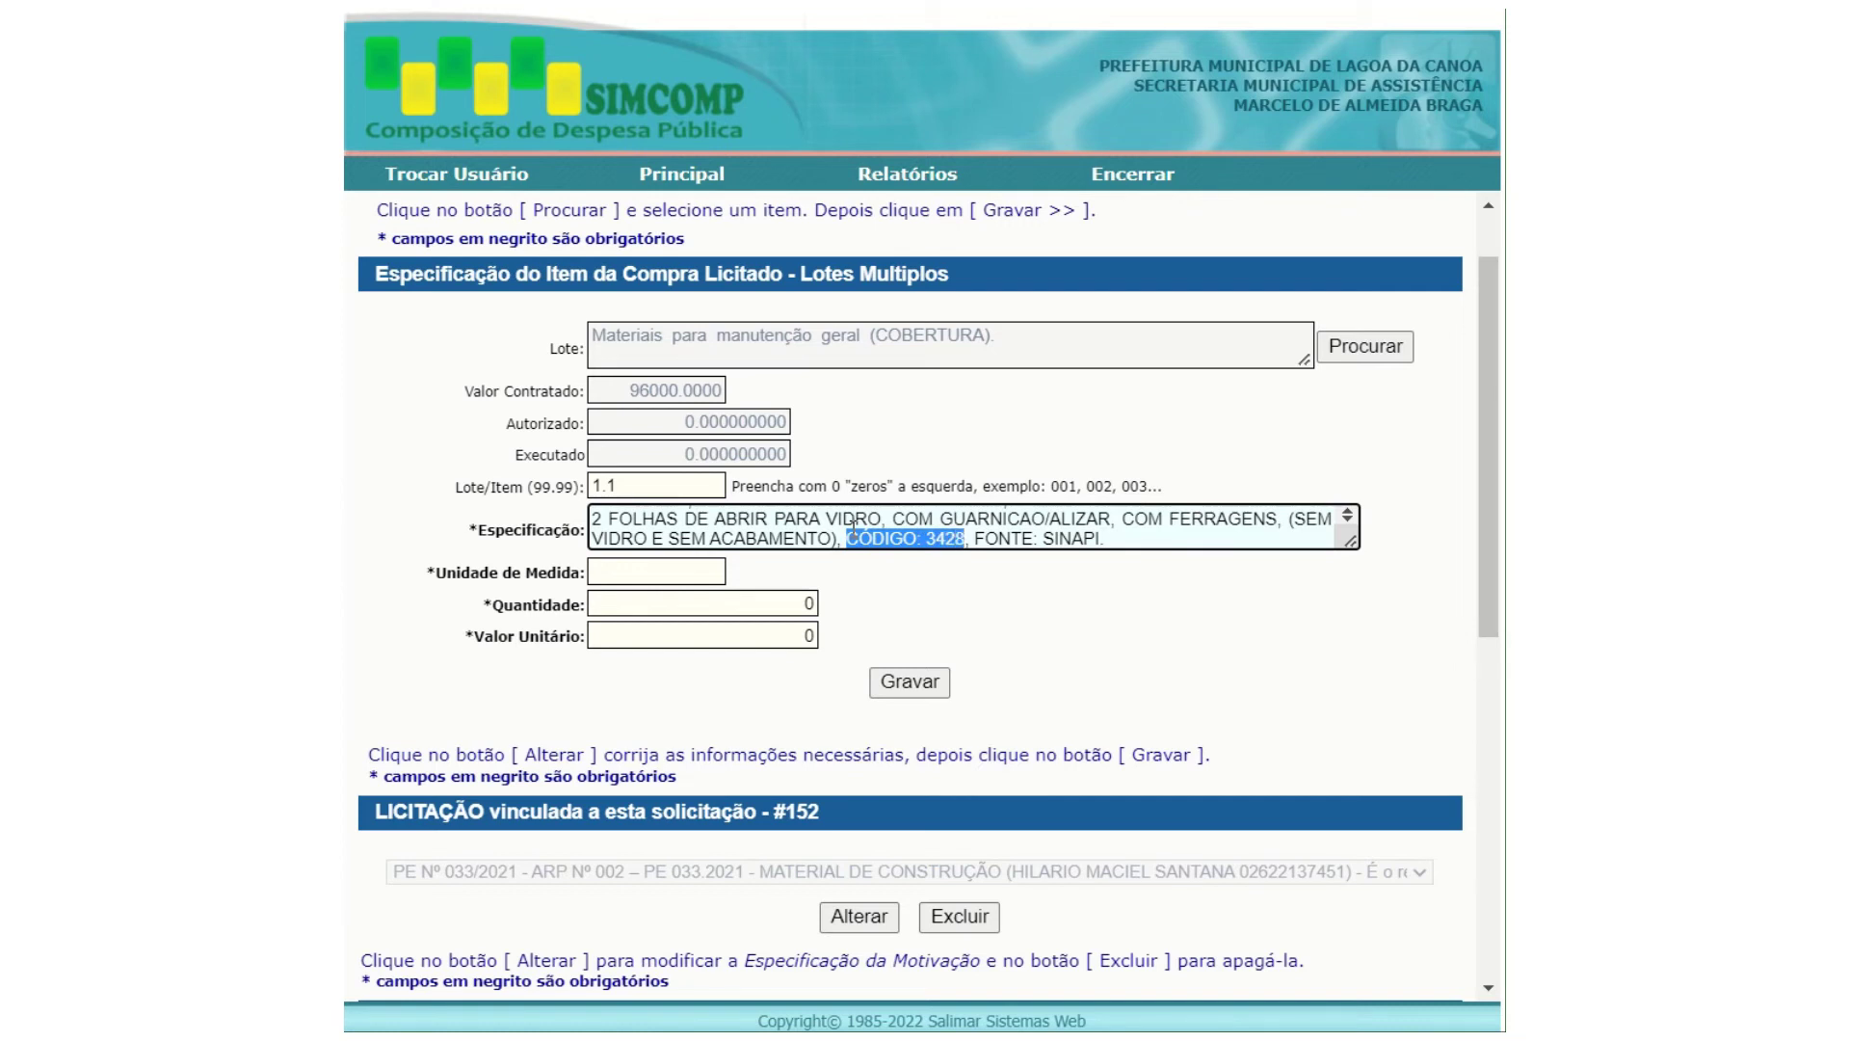
key(Right)
key(Right)
key(Right)
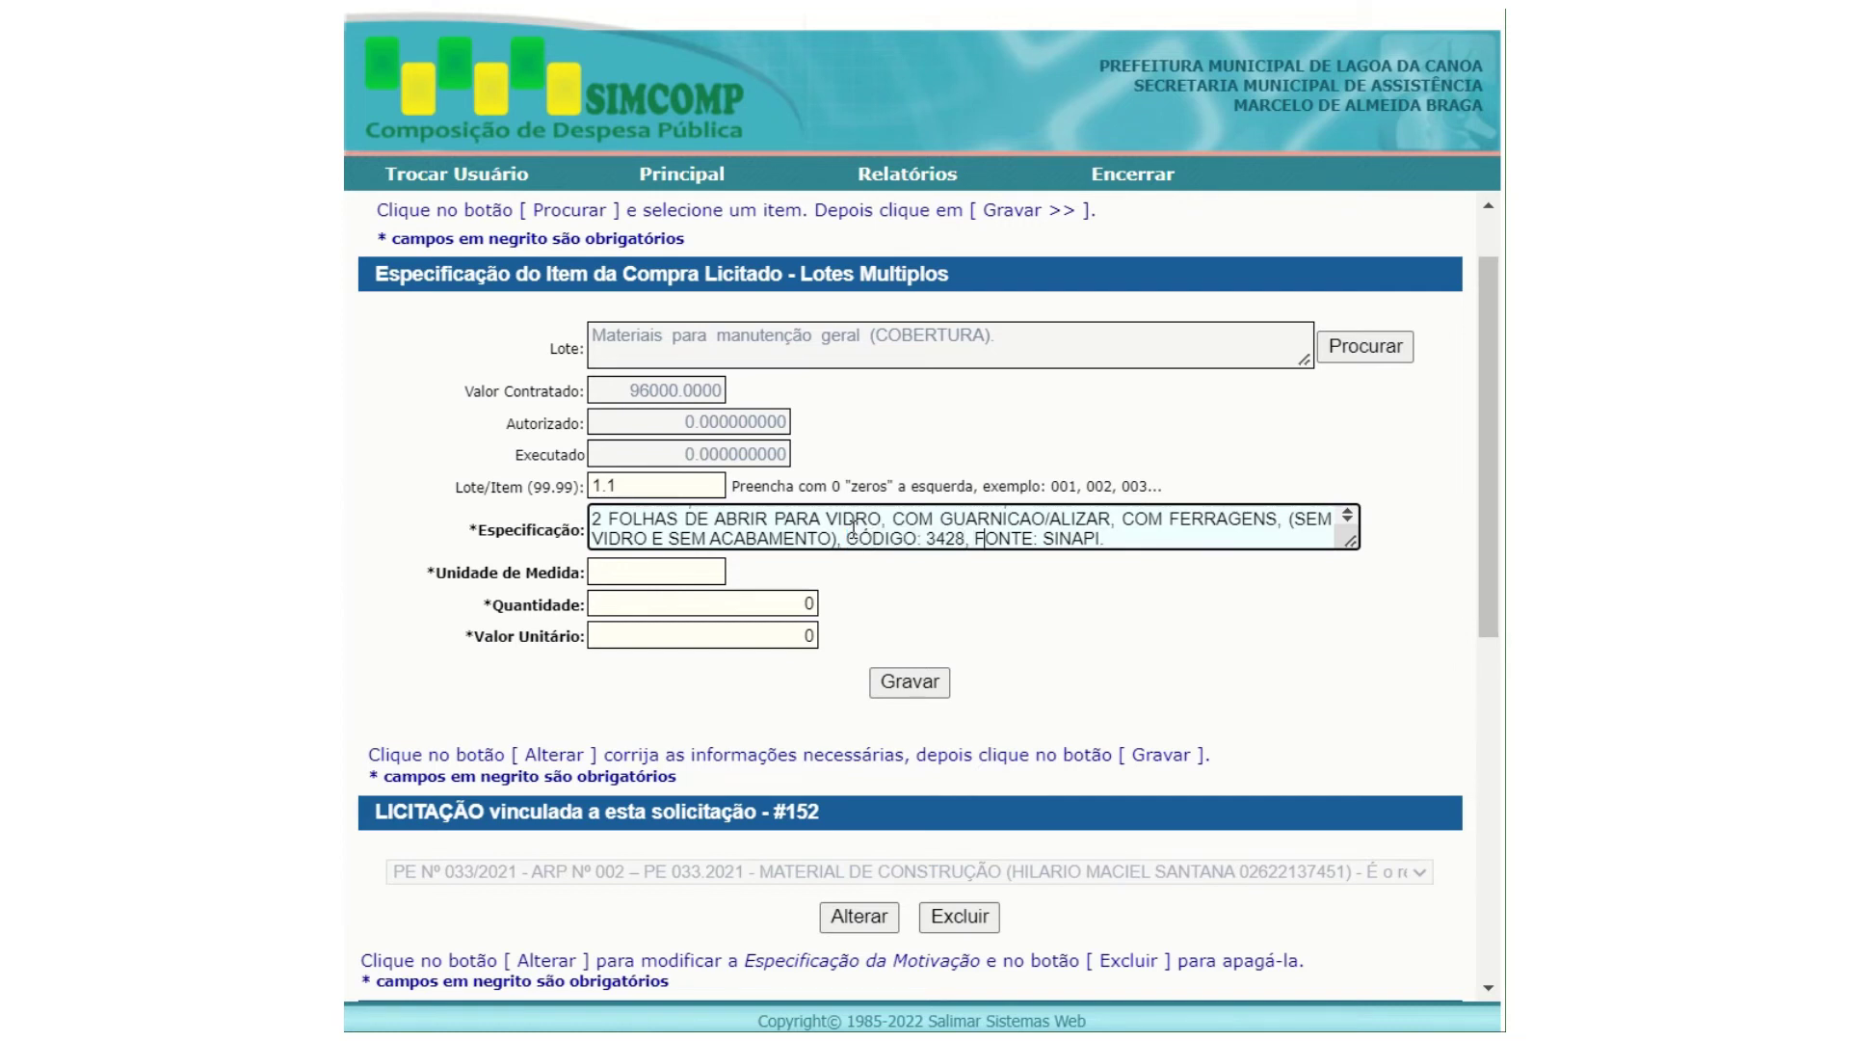
key(Left)
key(shift+End)
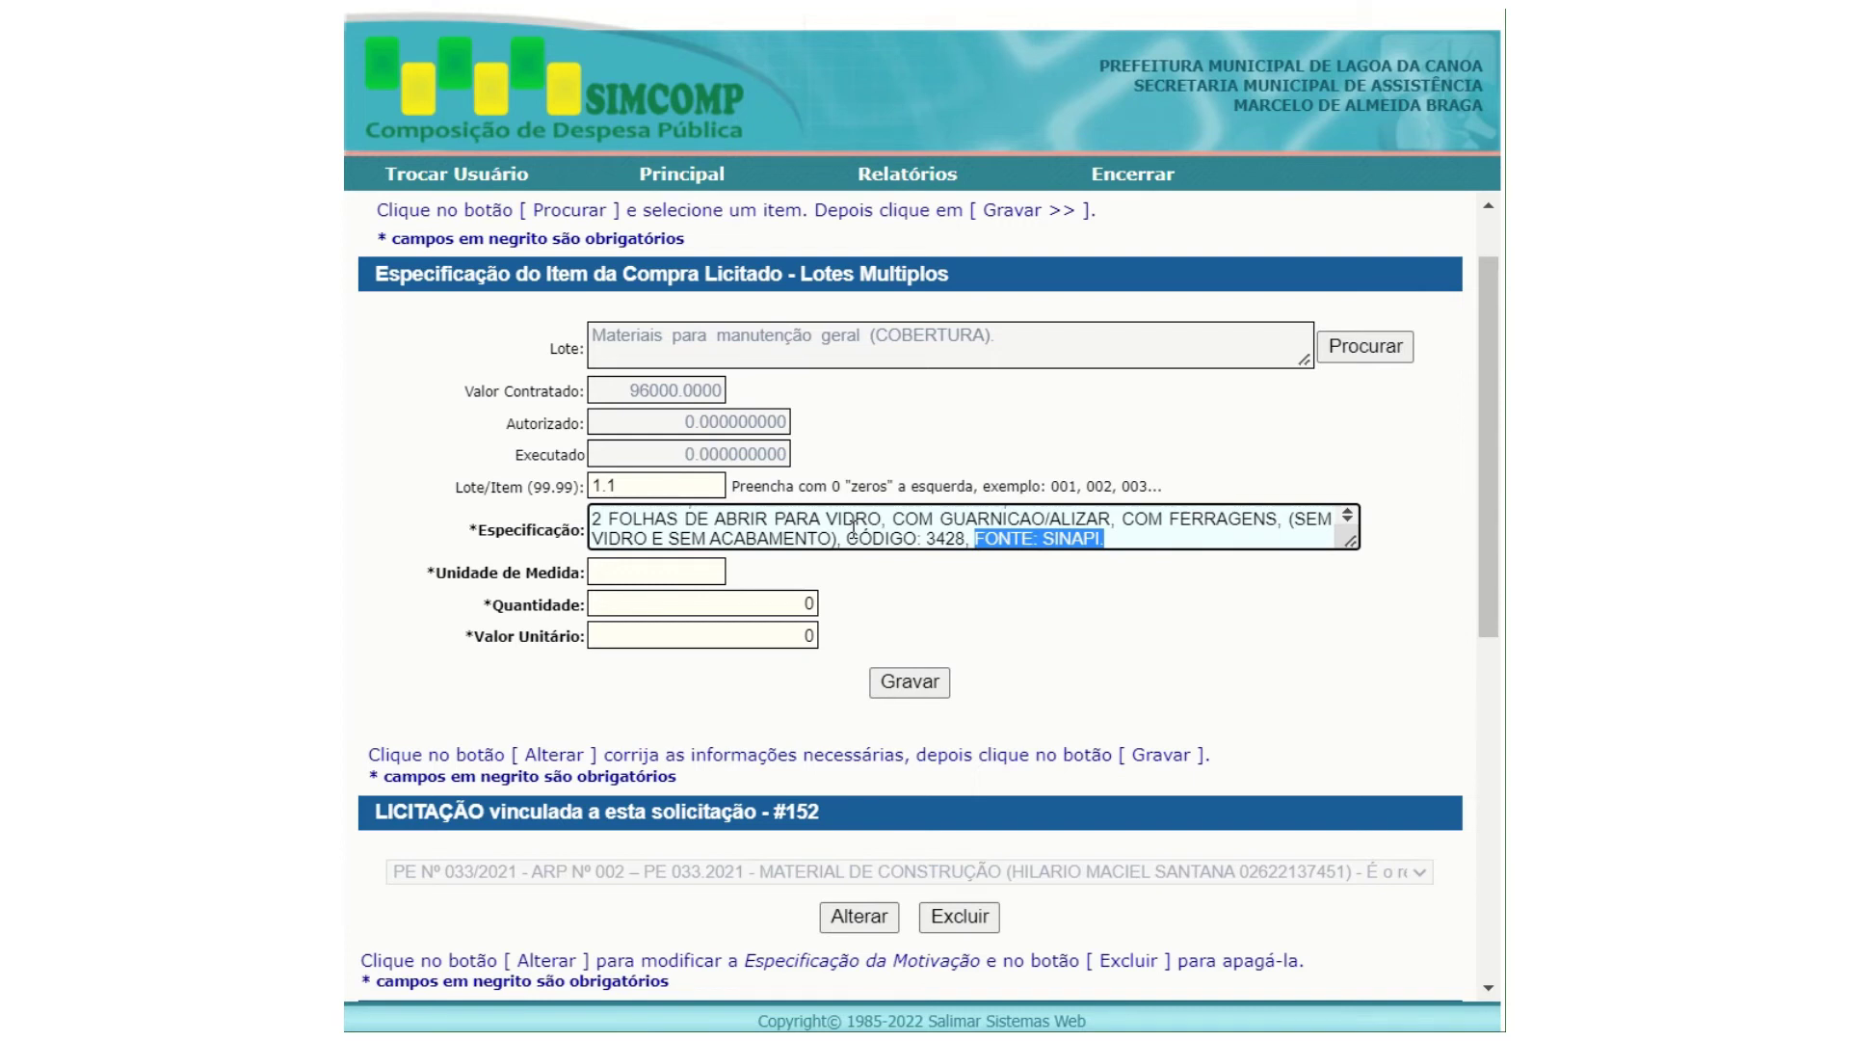
Set Unidade de Medida to MILHEIRO, Quantidade to 4,5 and Valor Unitário to 825,00, and save item 1.1.
click(704, 568)
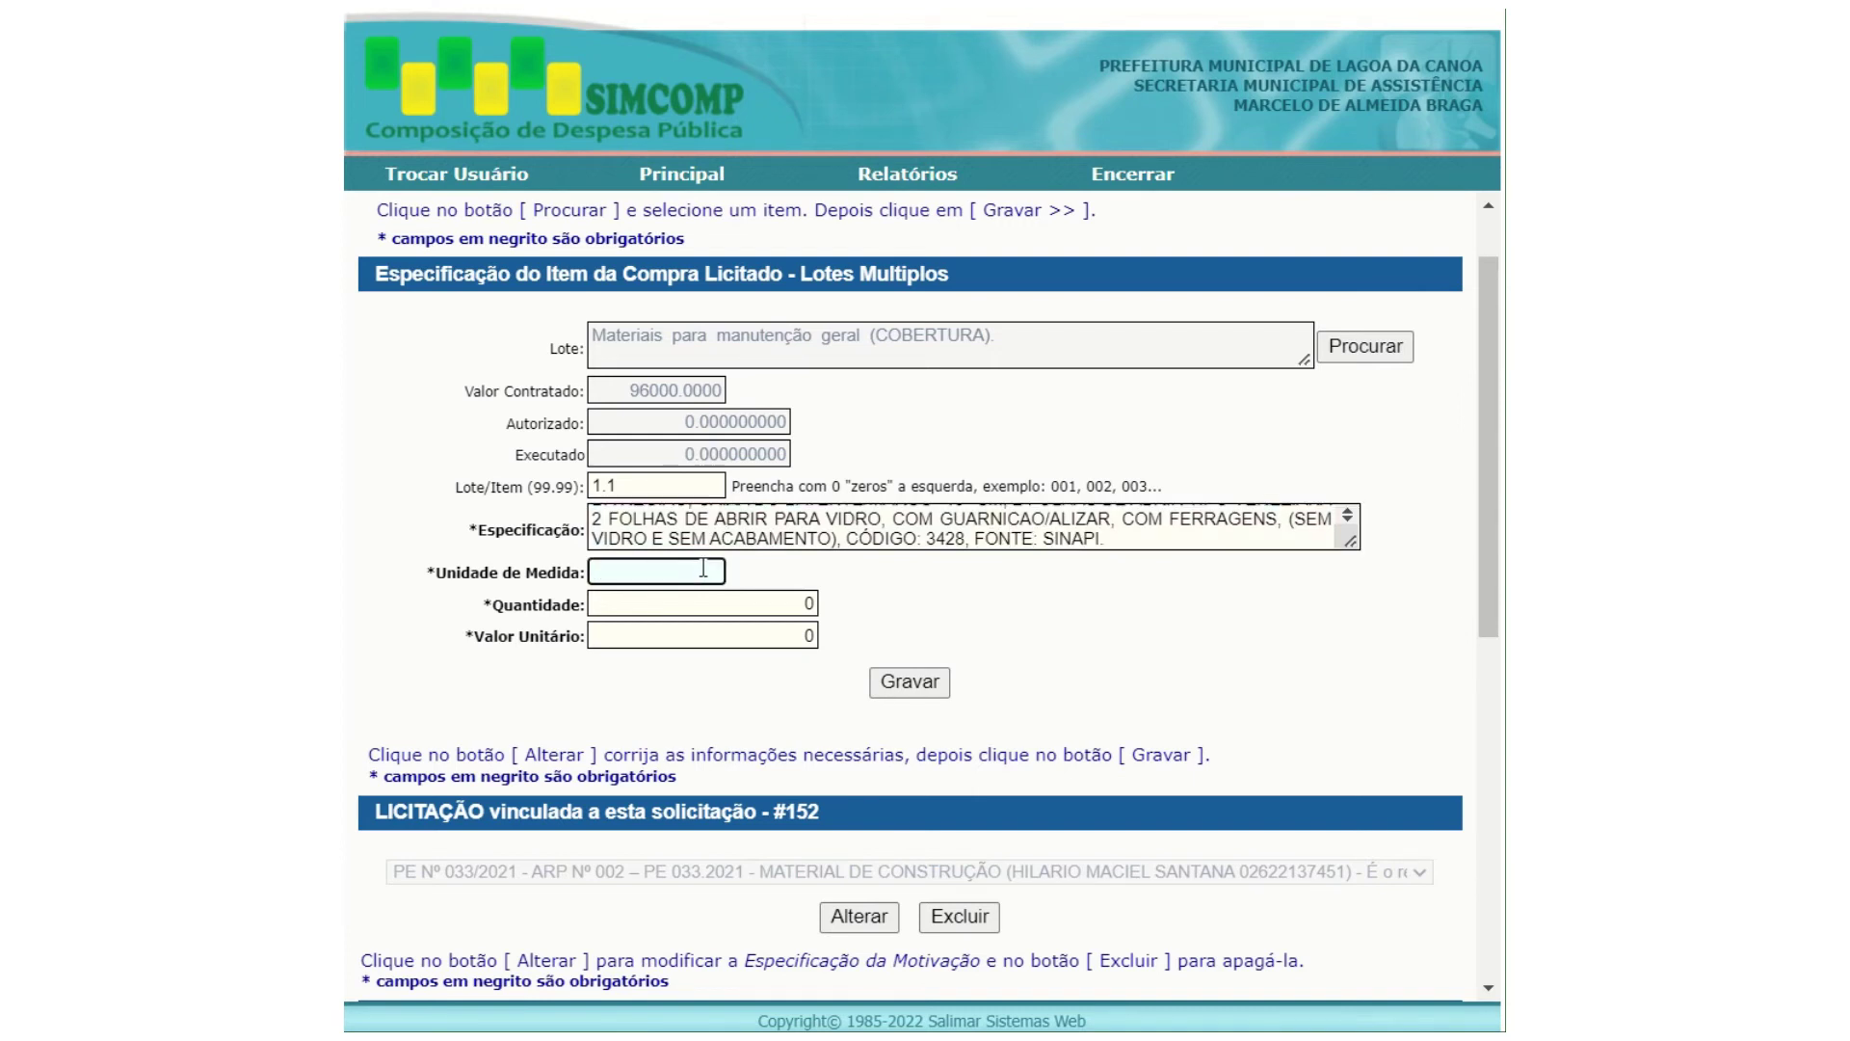
text(MILHEIRO)
key(Tab)
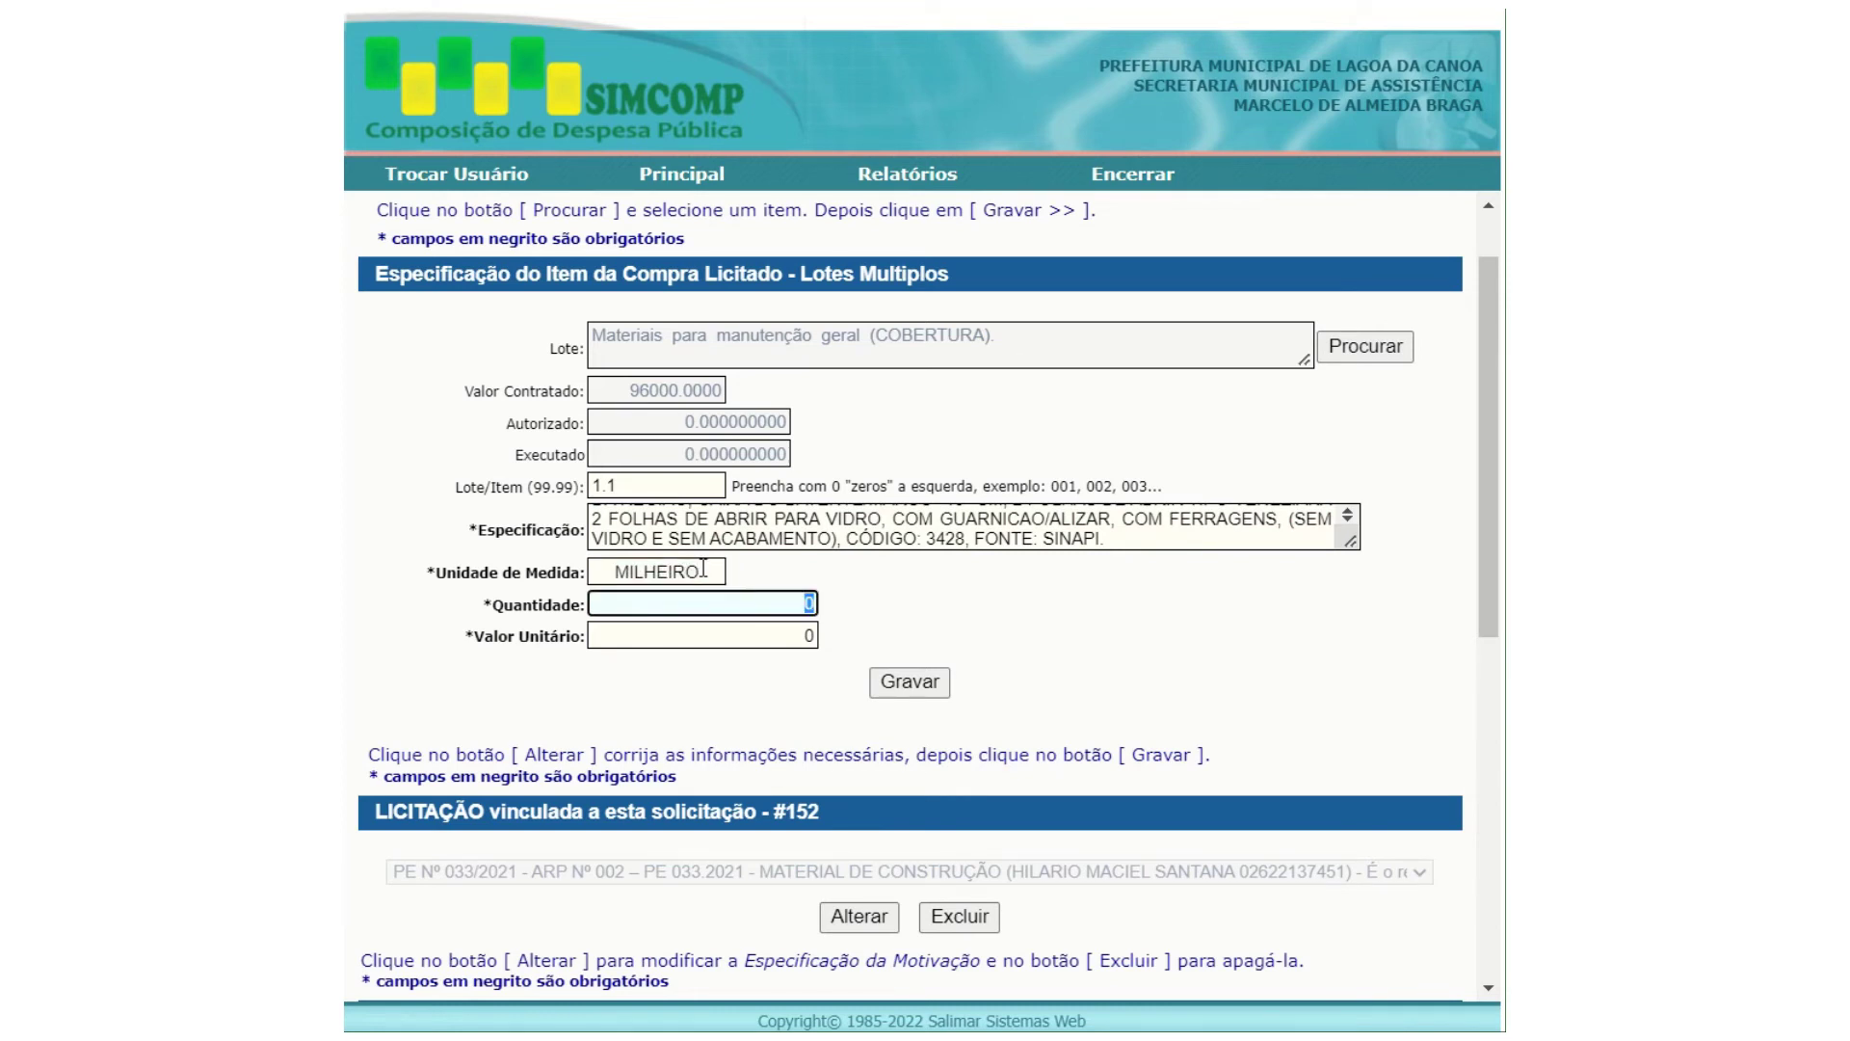
text(45)
key(BackSpace)
text(,5)
key(Tab)
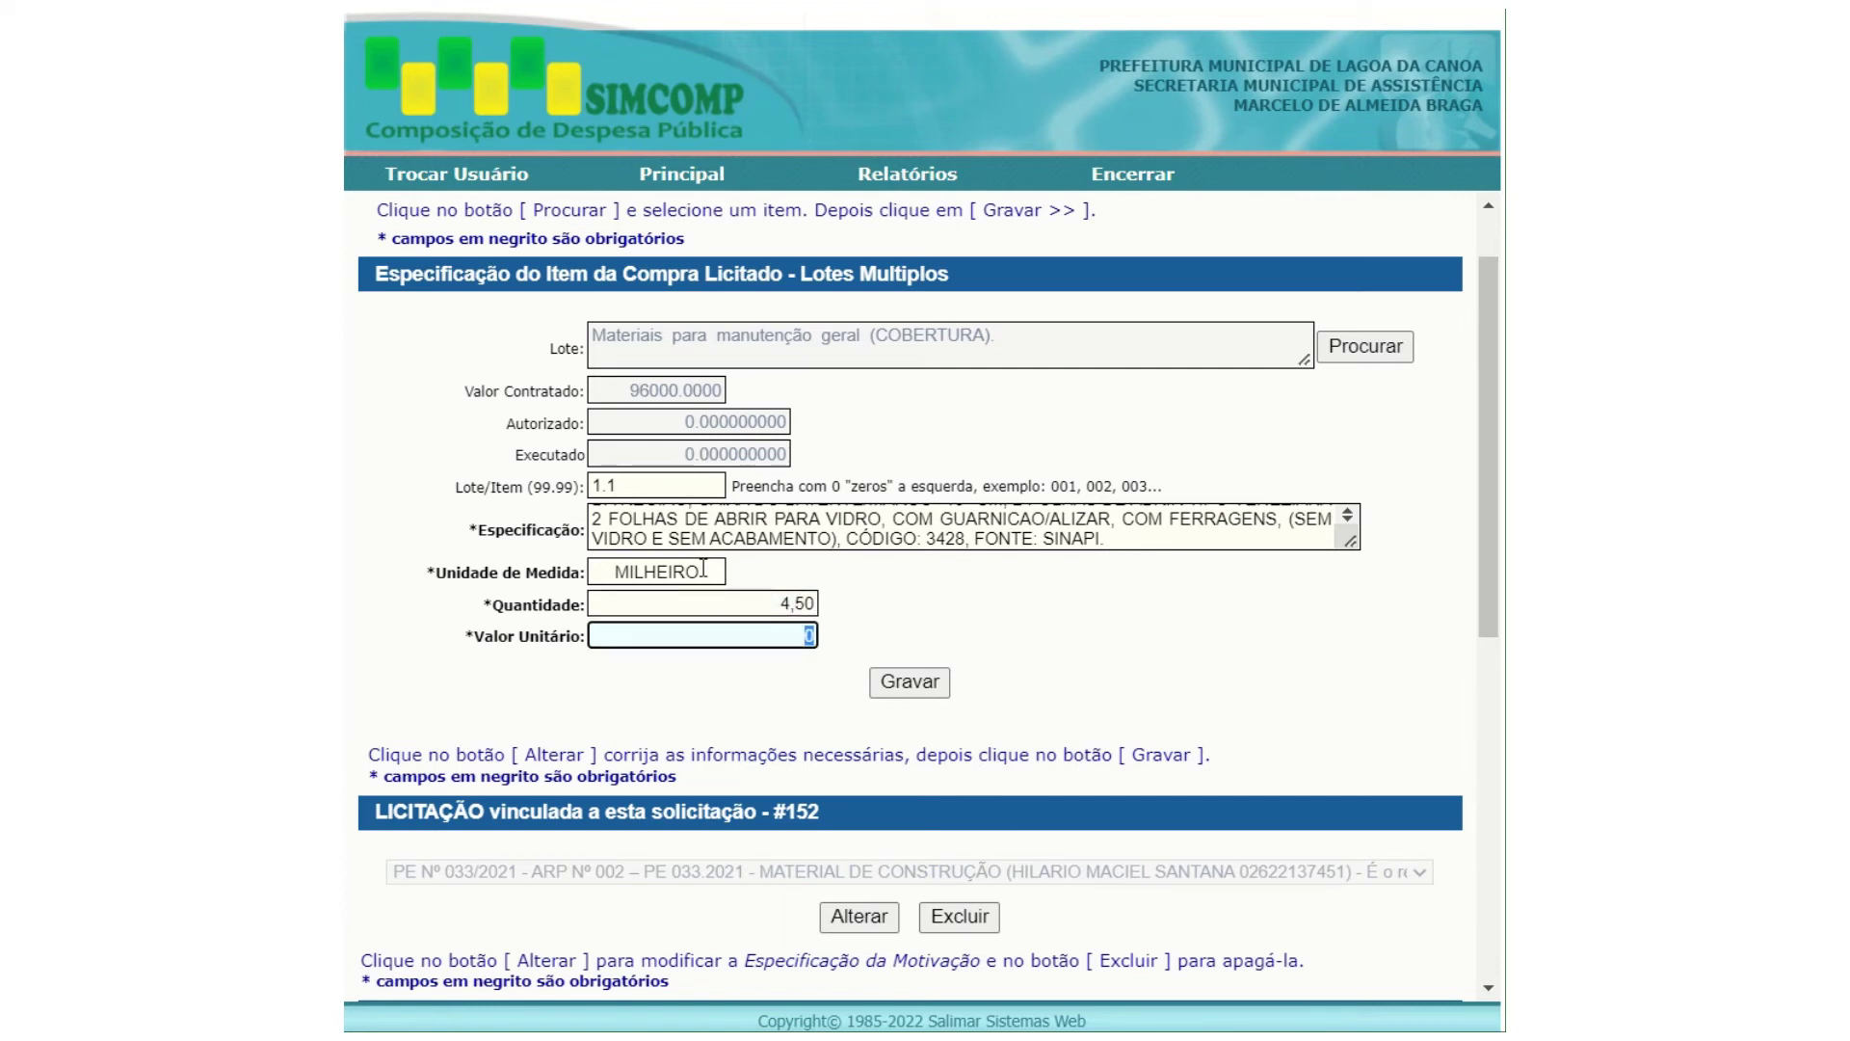
text(825,00)
click(917, 688)
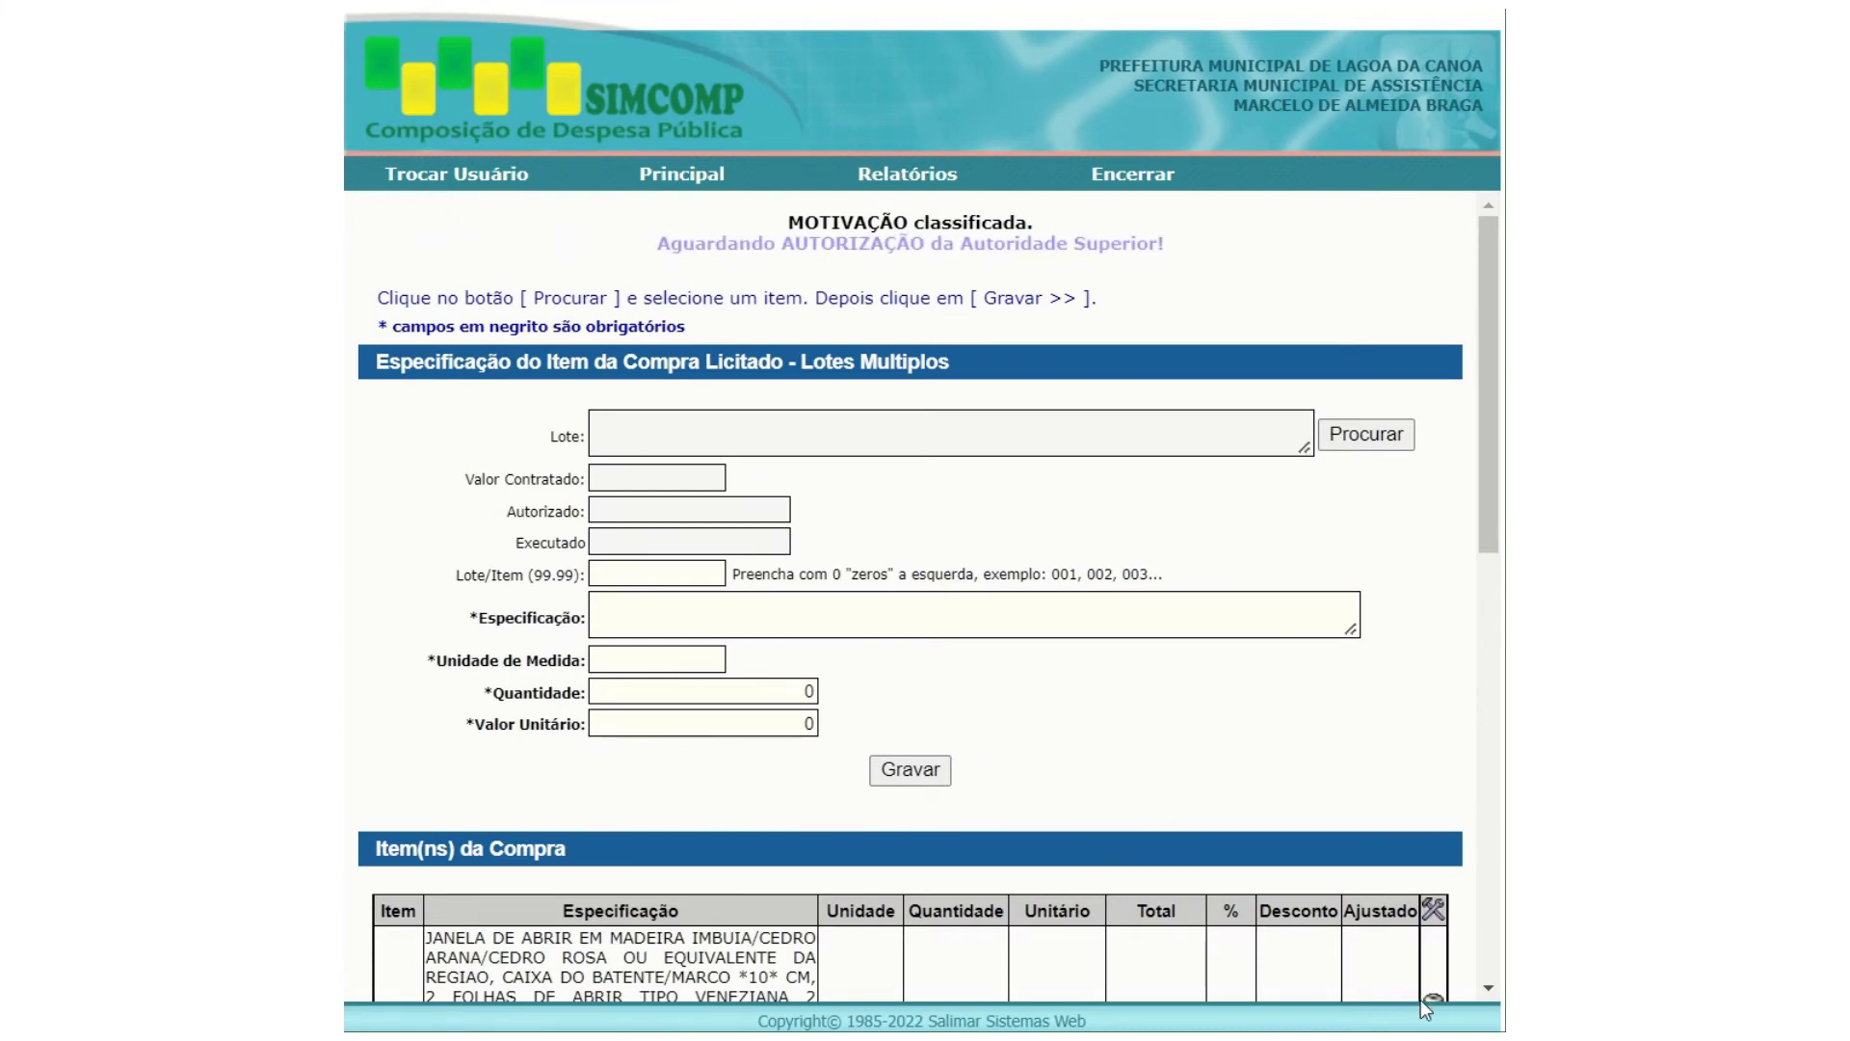
Review item 1.1 in the Item(ns) da Compra table, highlighting its code and source in the specification.
scroll(1488, 990, down, 3)
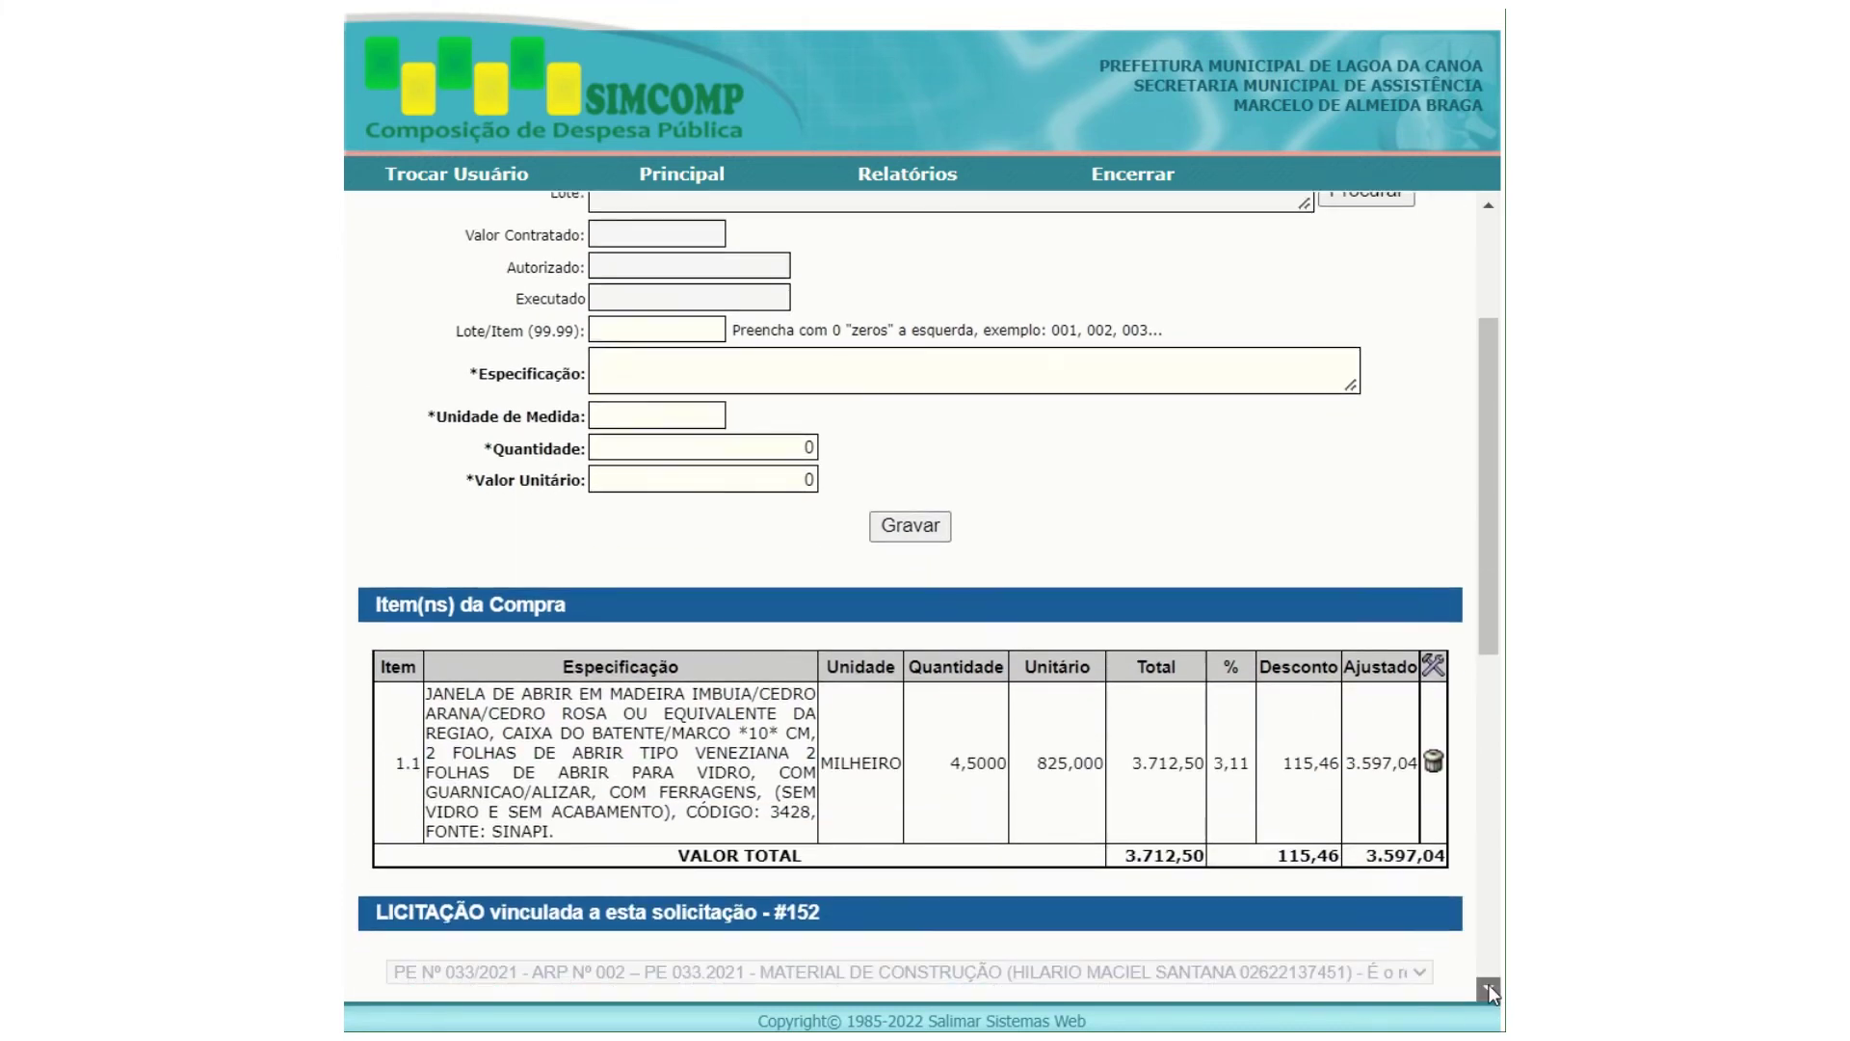
click(1488, 990)
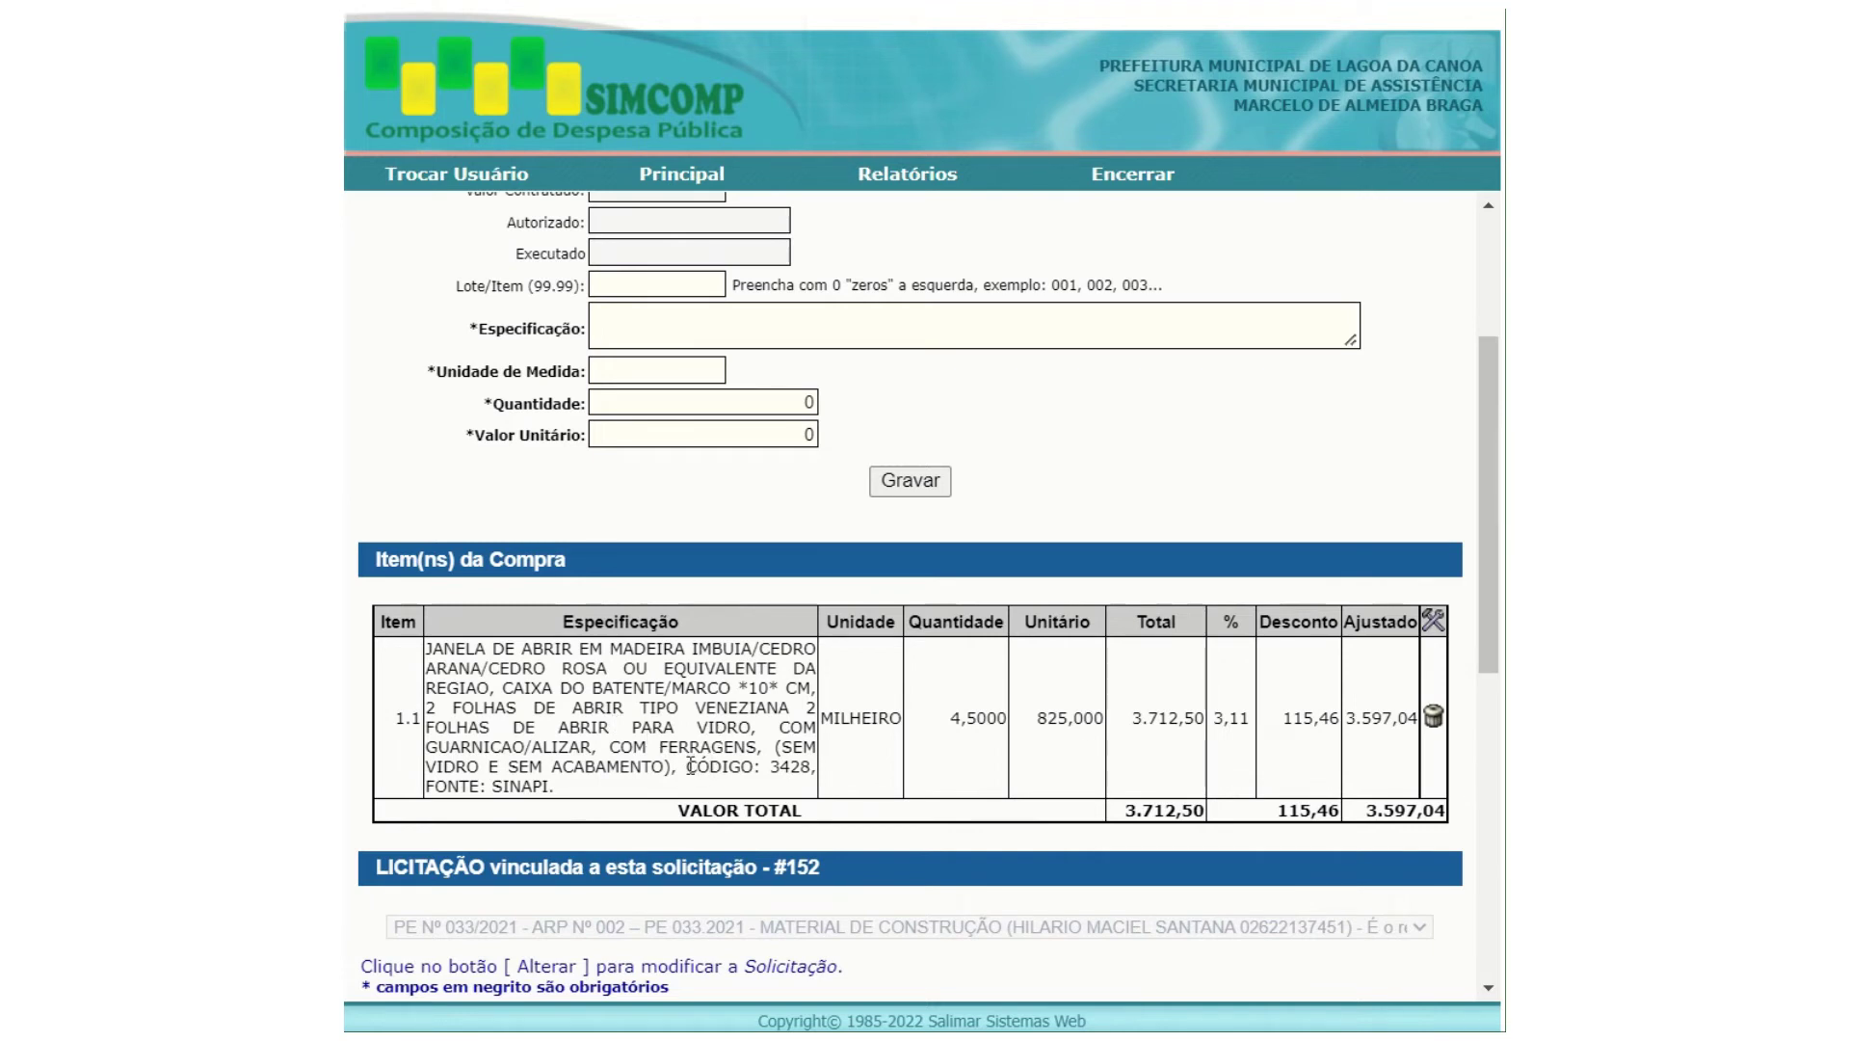
drag(690, 766, 813, 768)
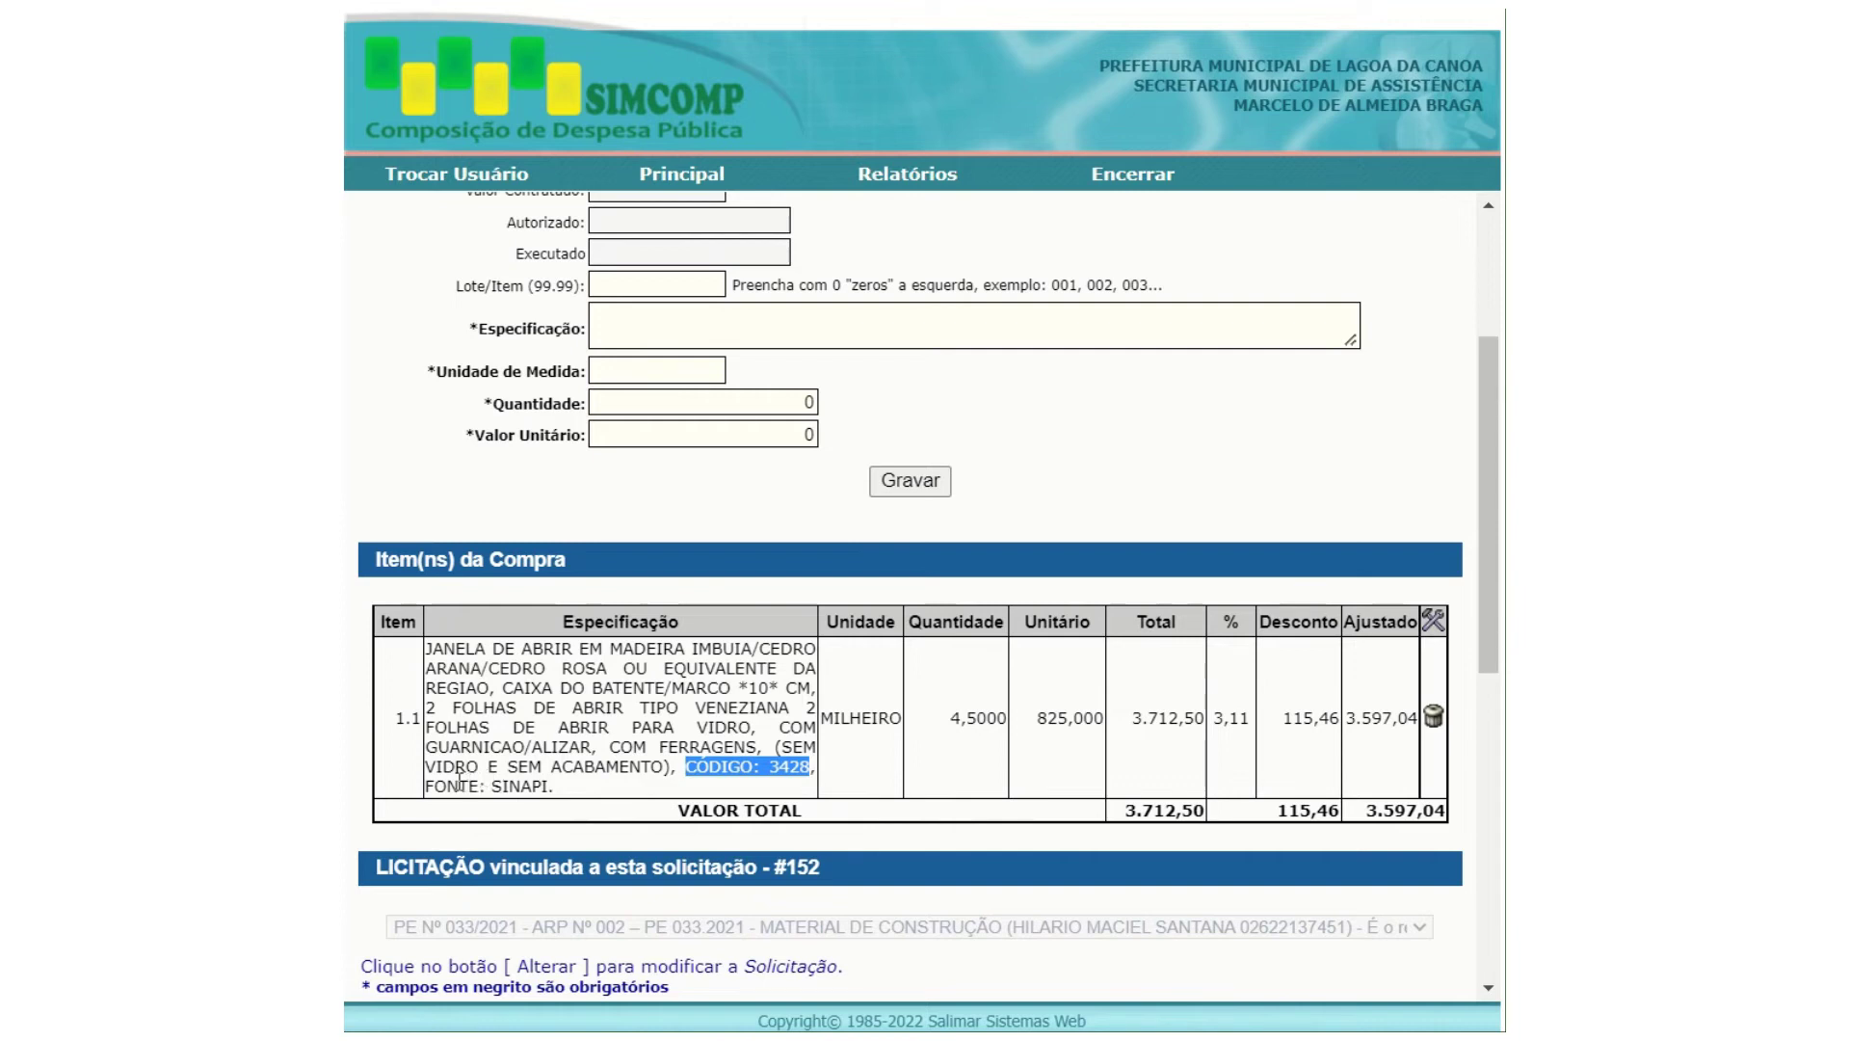
drag(427, 785, 554, 792)
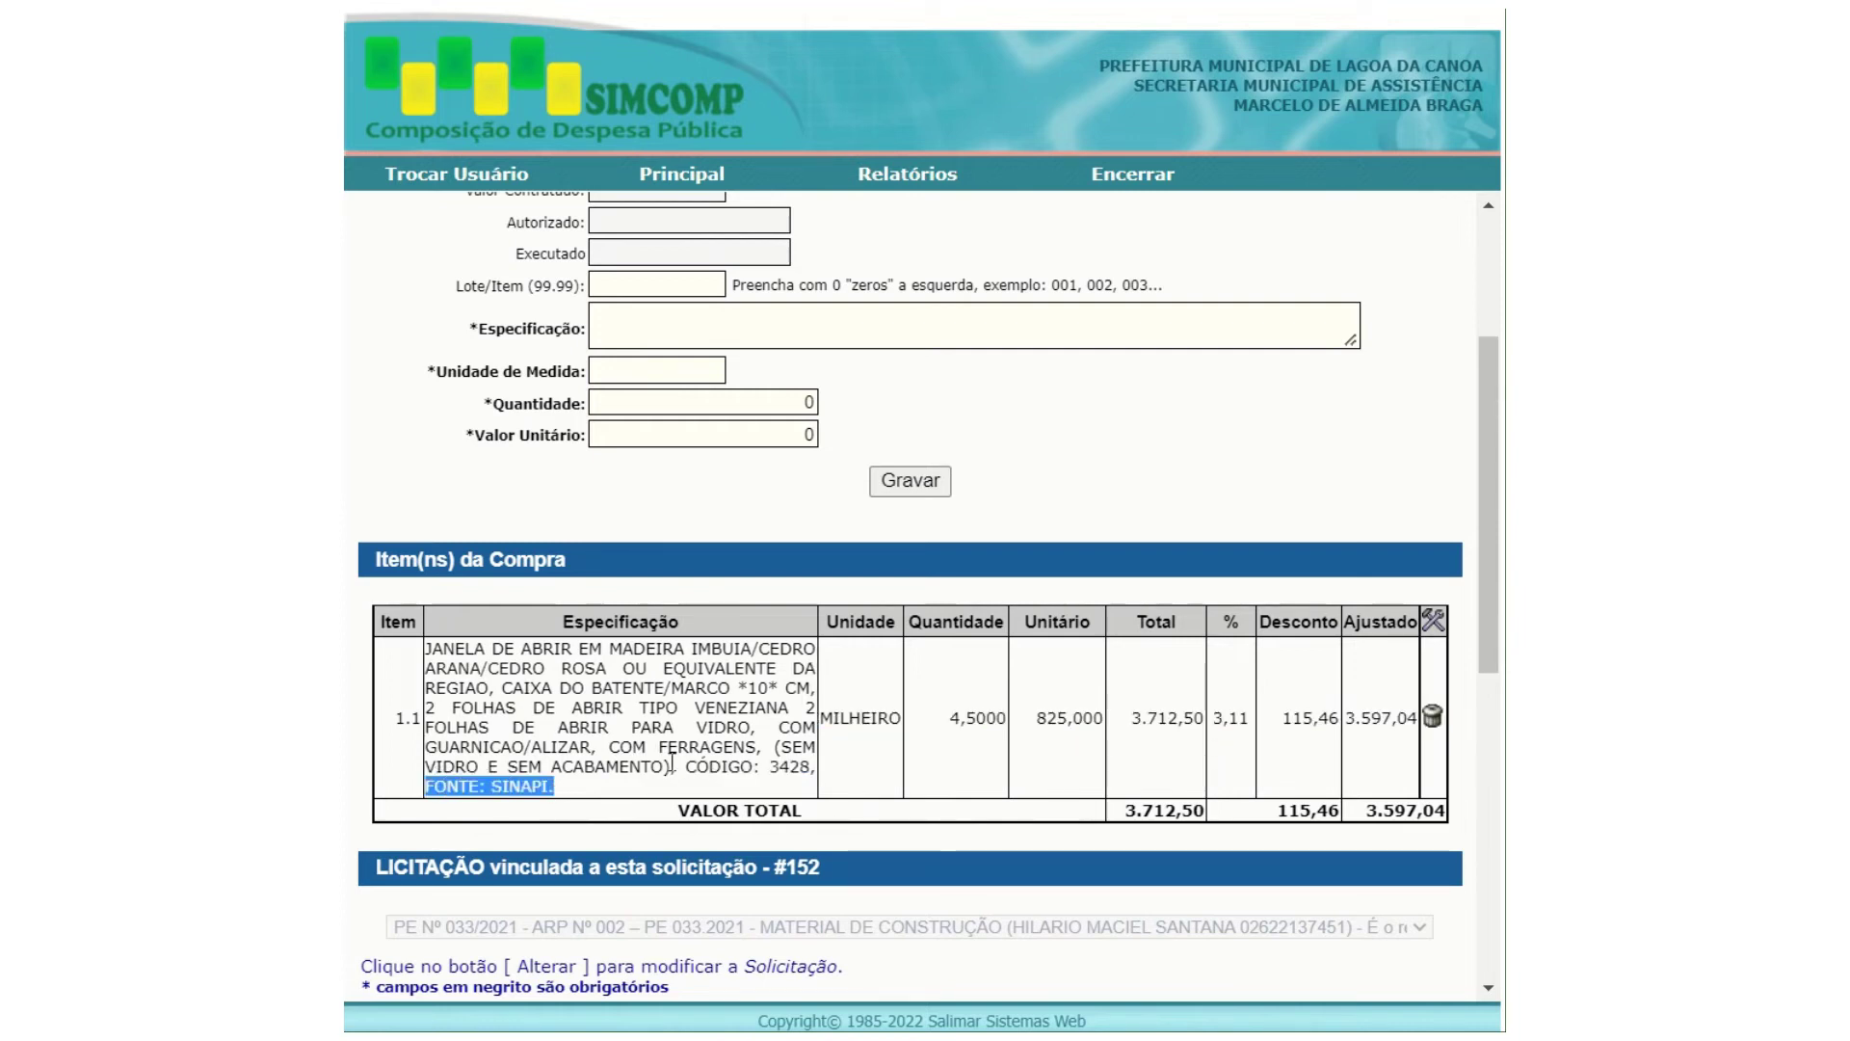
click(860, 741)
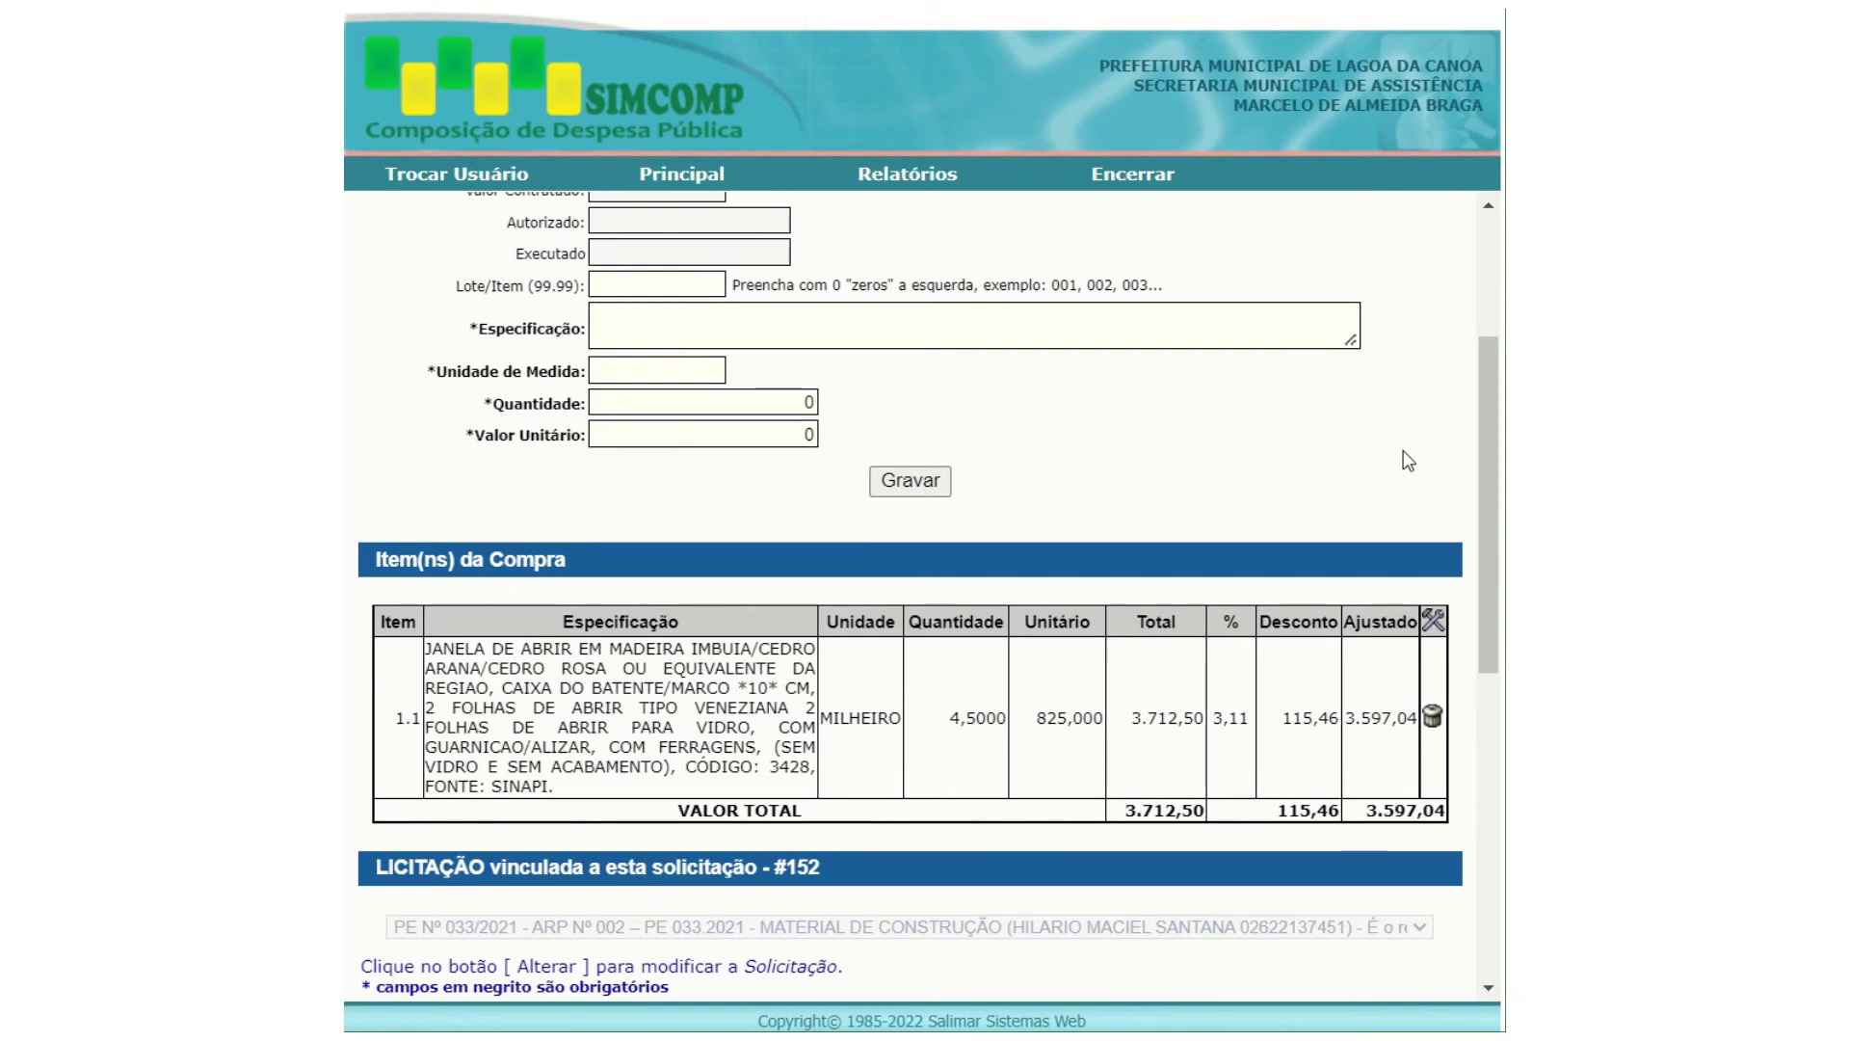
Choose Materiais para manutenção geral (ACABAMENTO INTERNO E EXTERNO) as the new item's lot and set Lote/Item to 2.1.
scroll(1403, 448, up, 1)
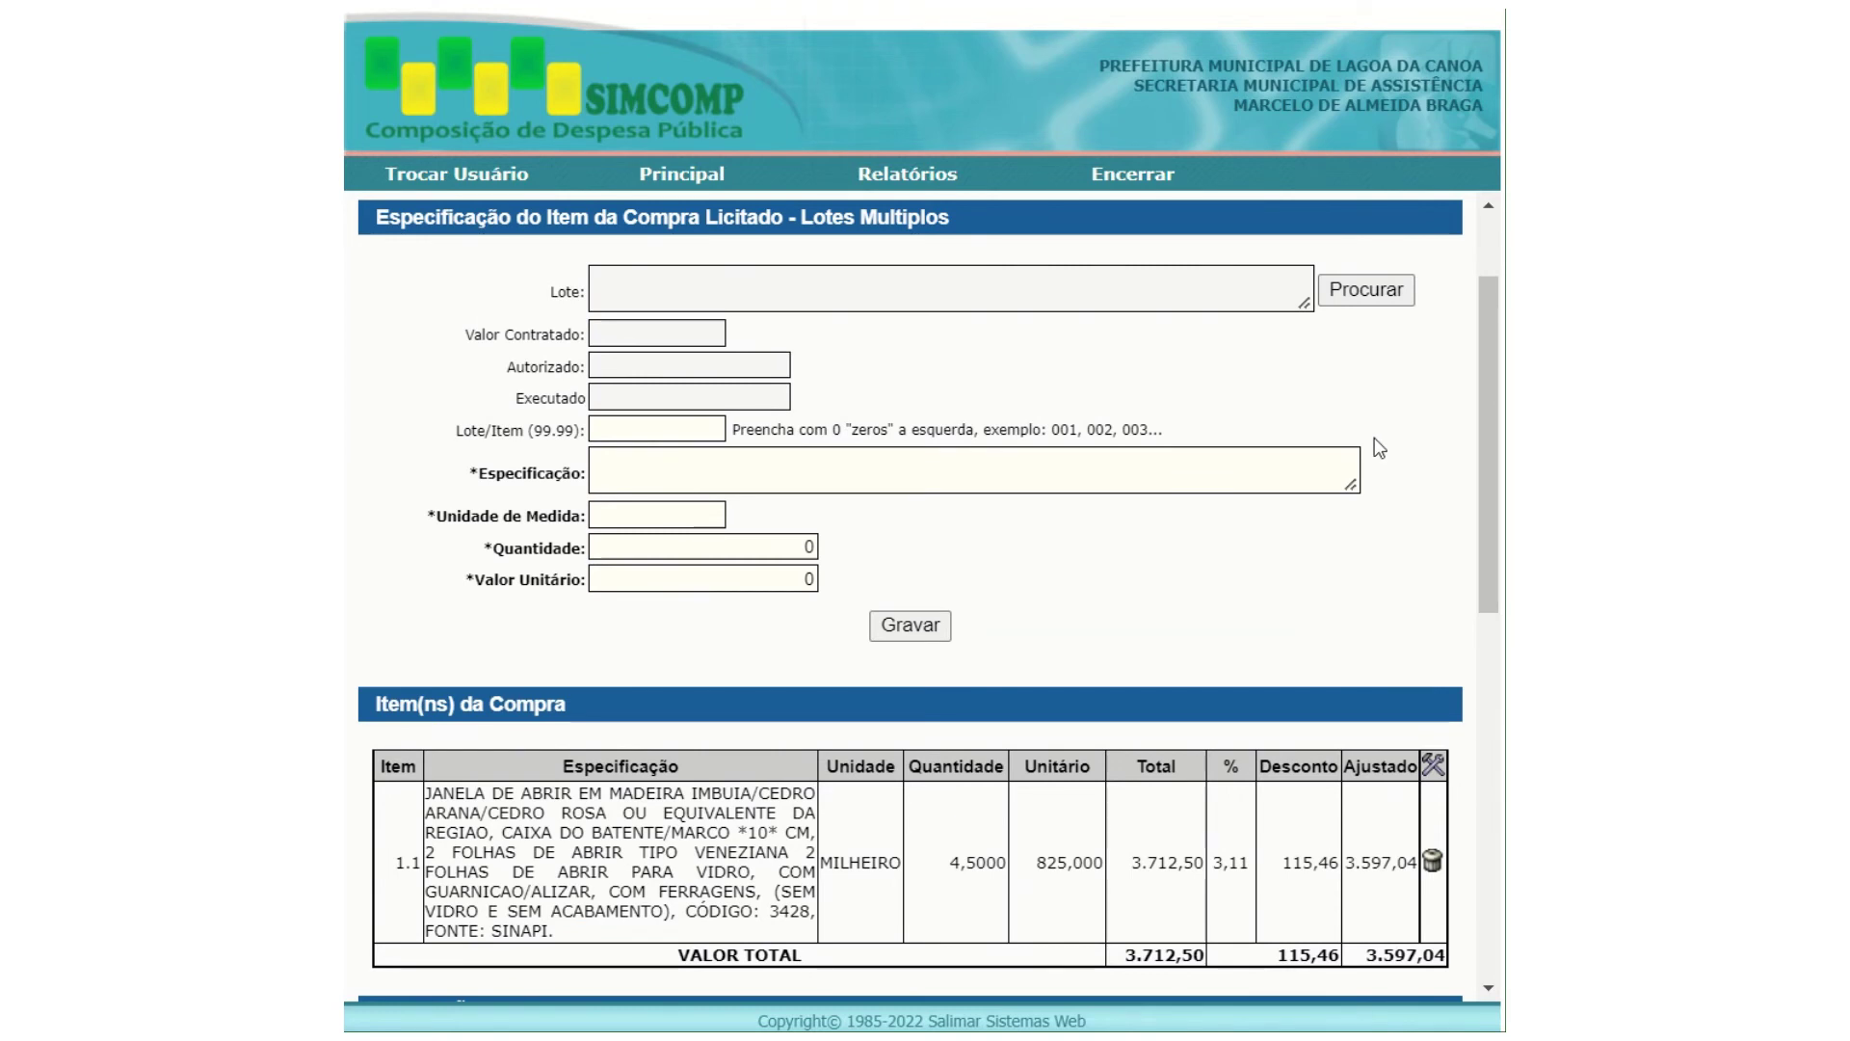
click(1364, 291)
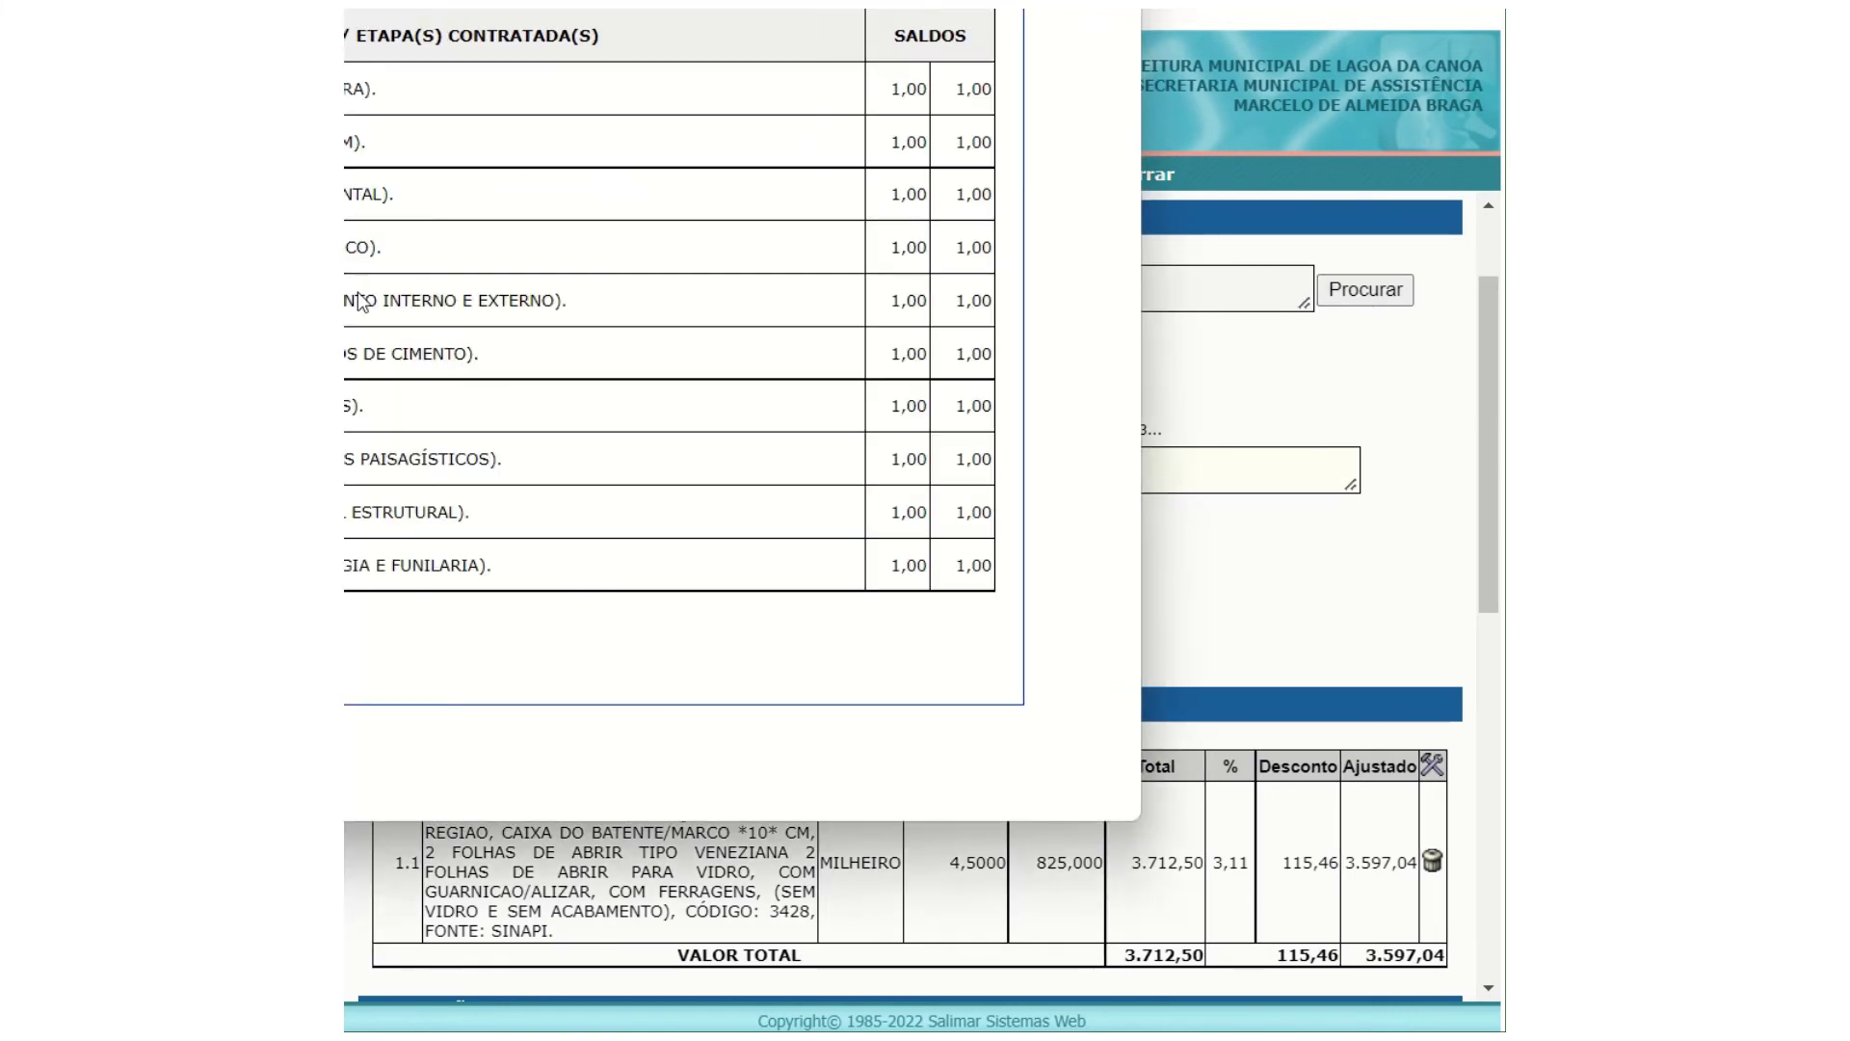
drag(333, 0, 771, 42)
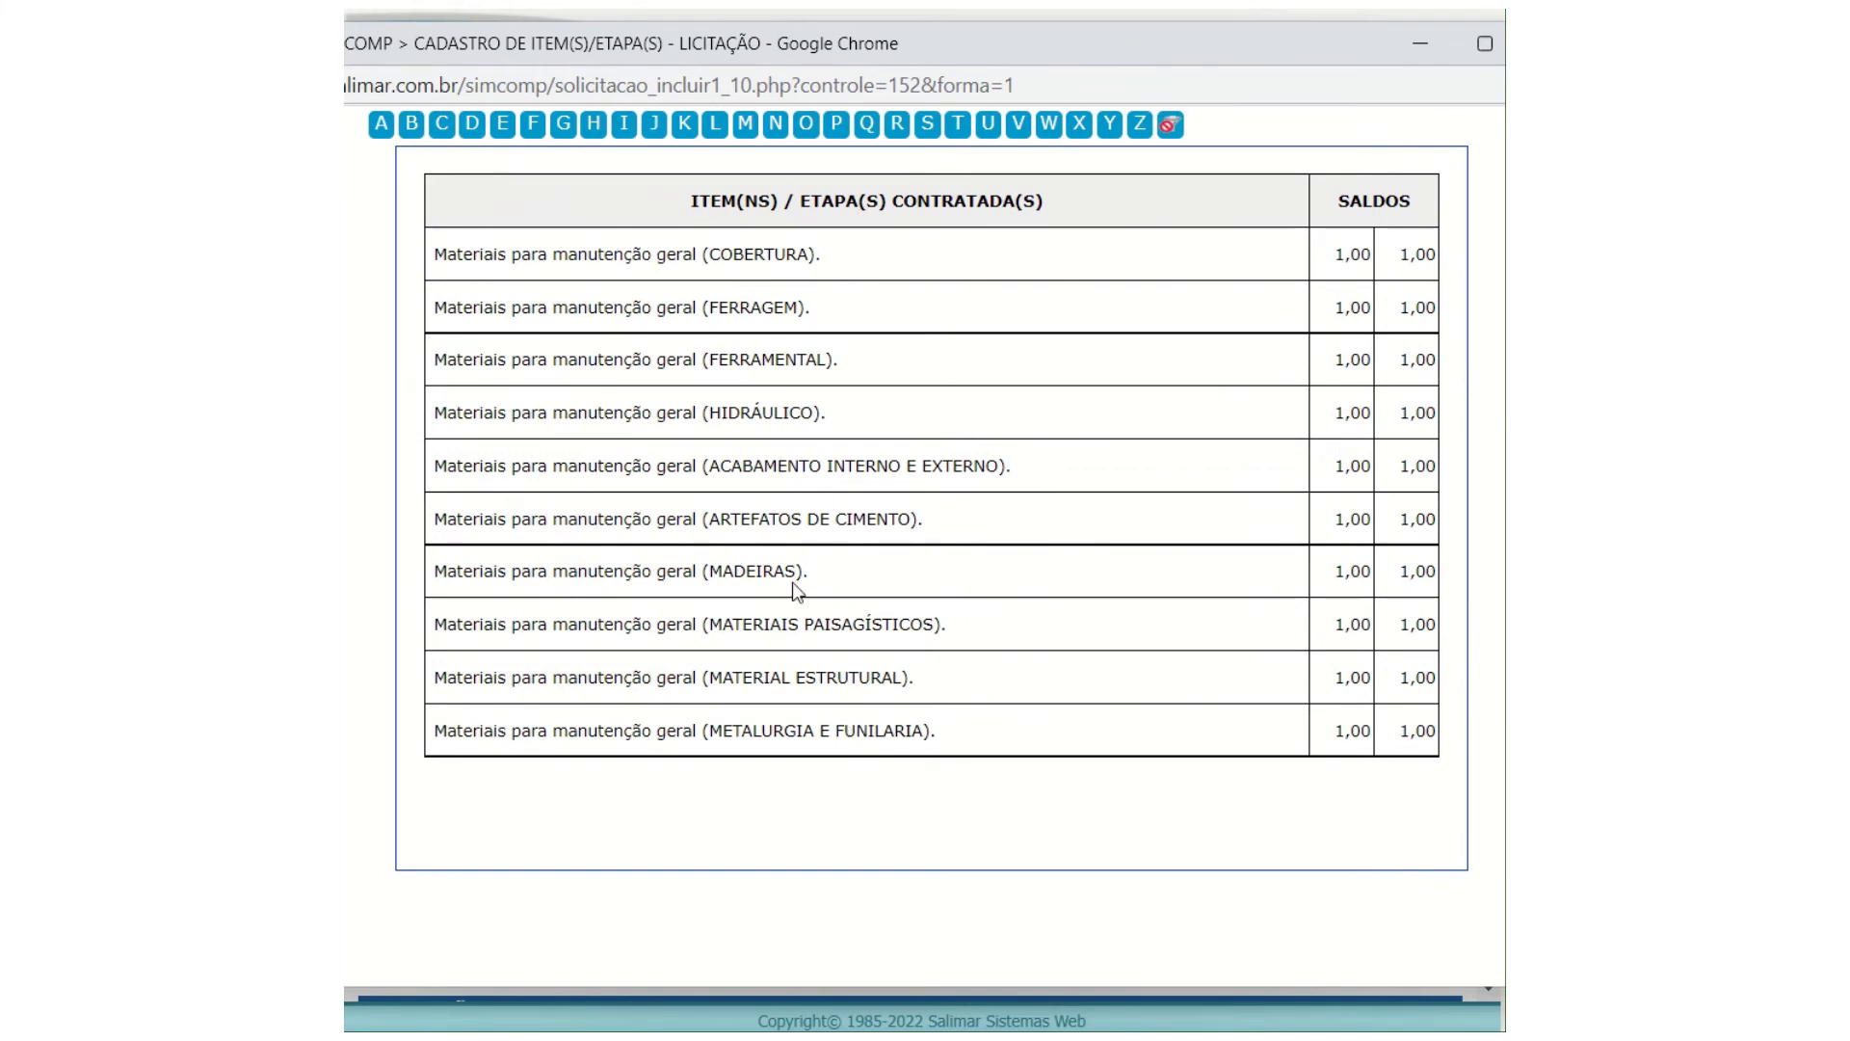
click(754, 467)
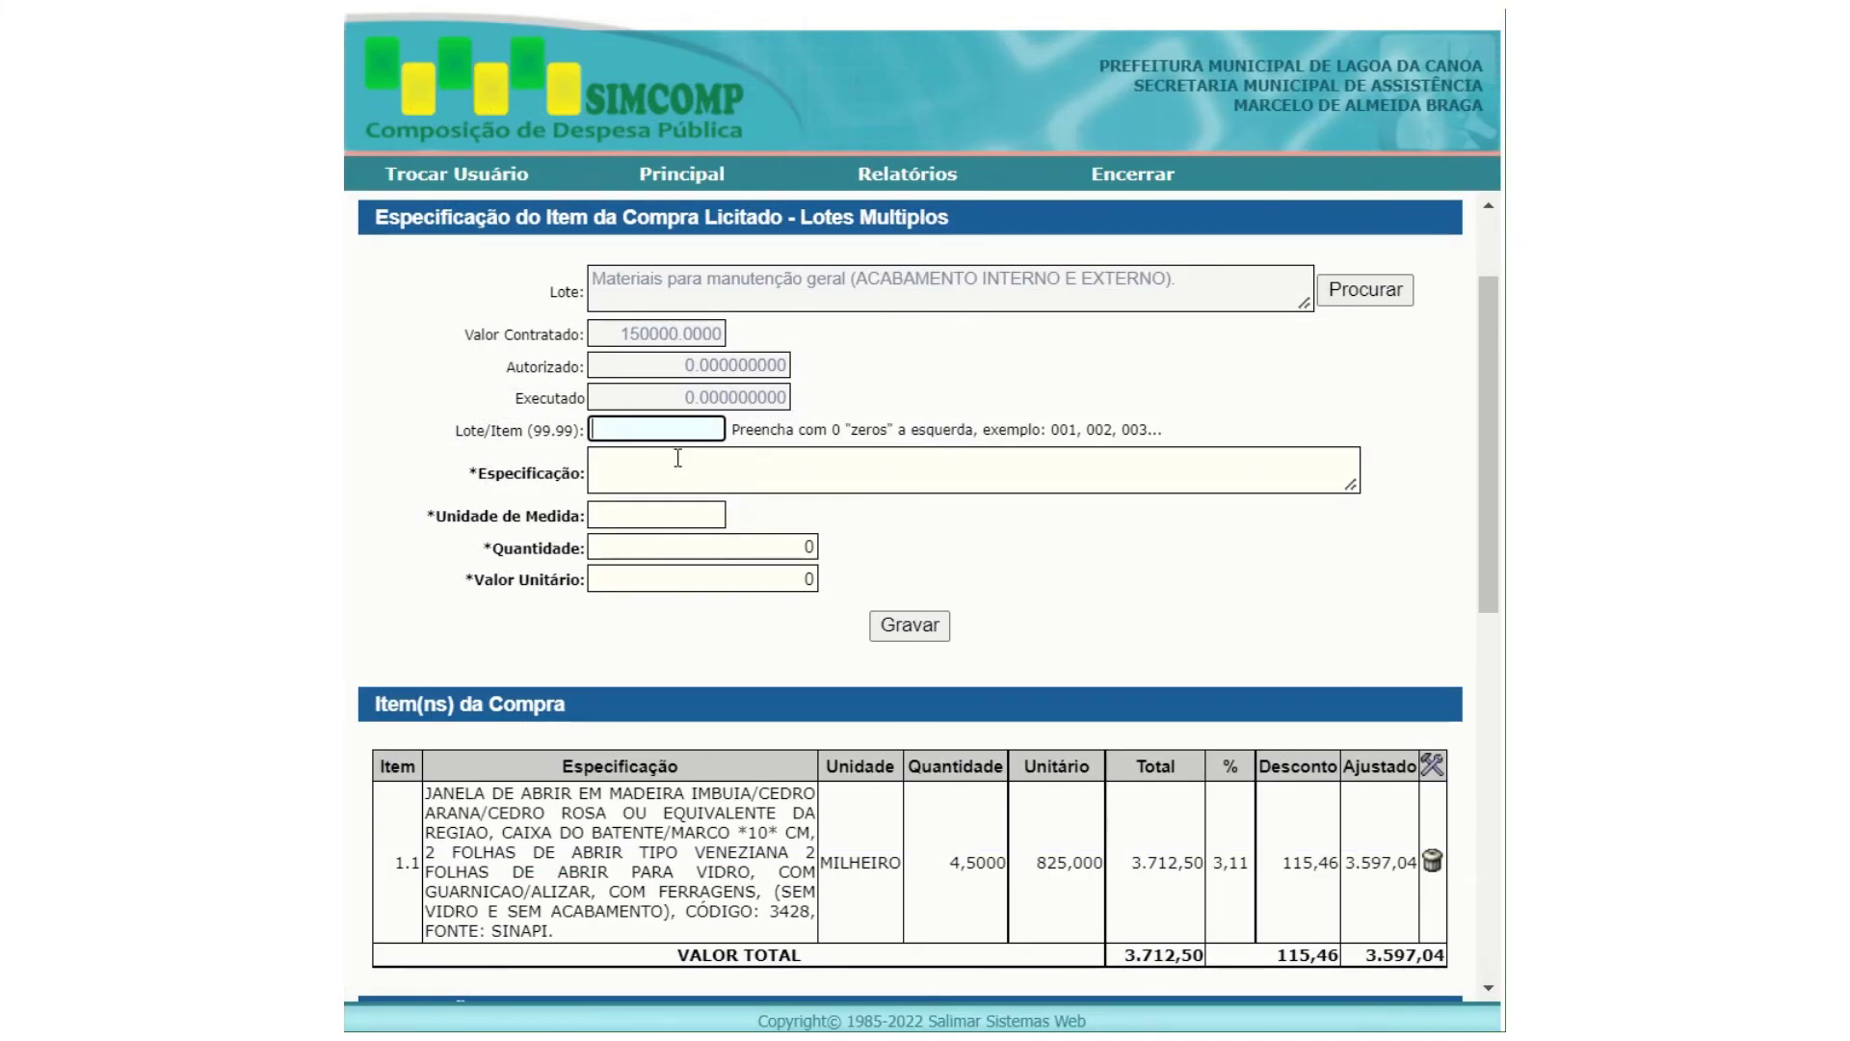
text(2.1)
Copy the description line with CÓDIGO: 39484 from the text file into the item's Especificação.
key(alt+Tab)
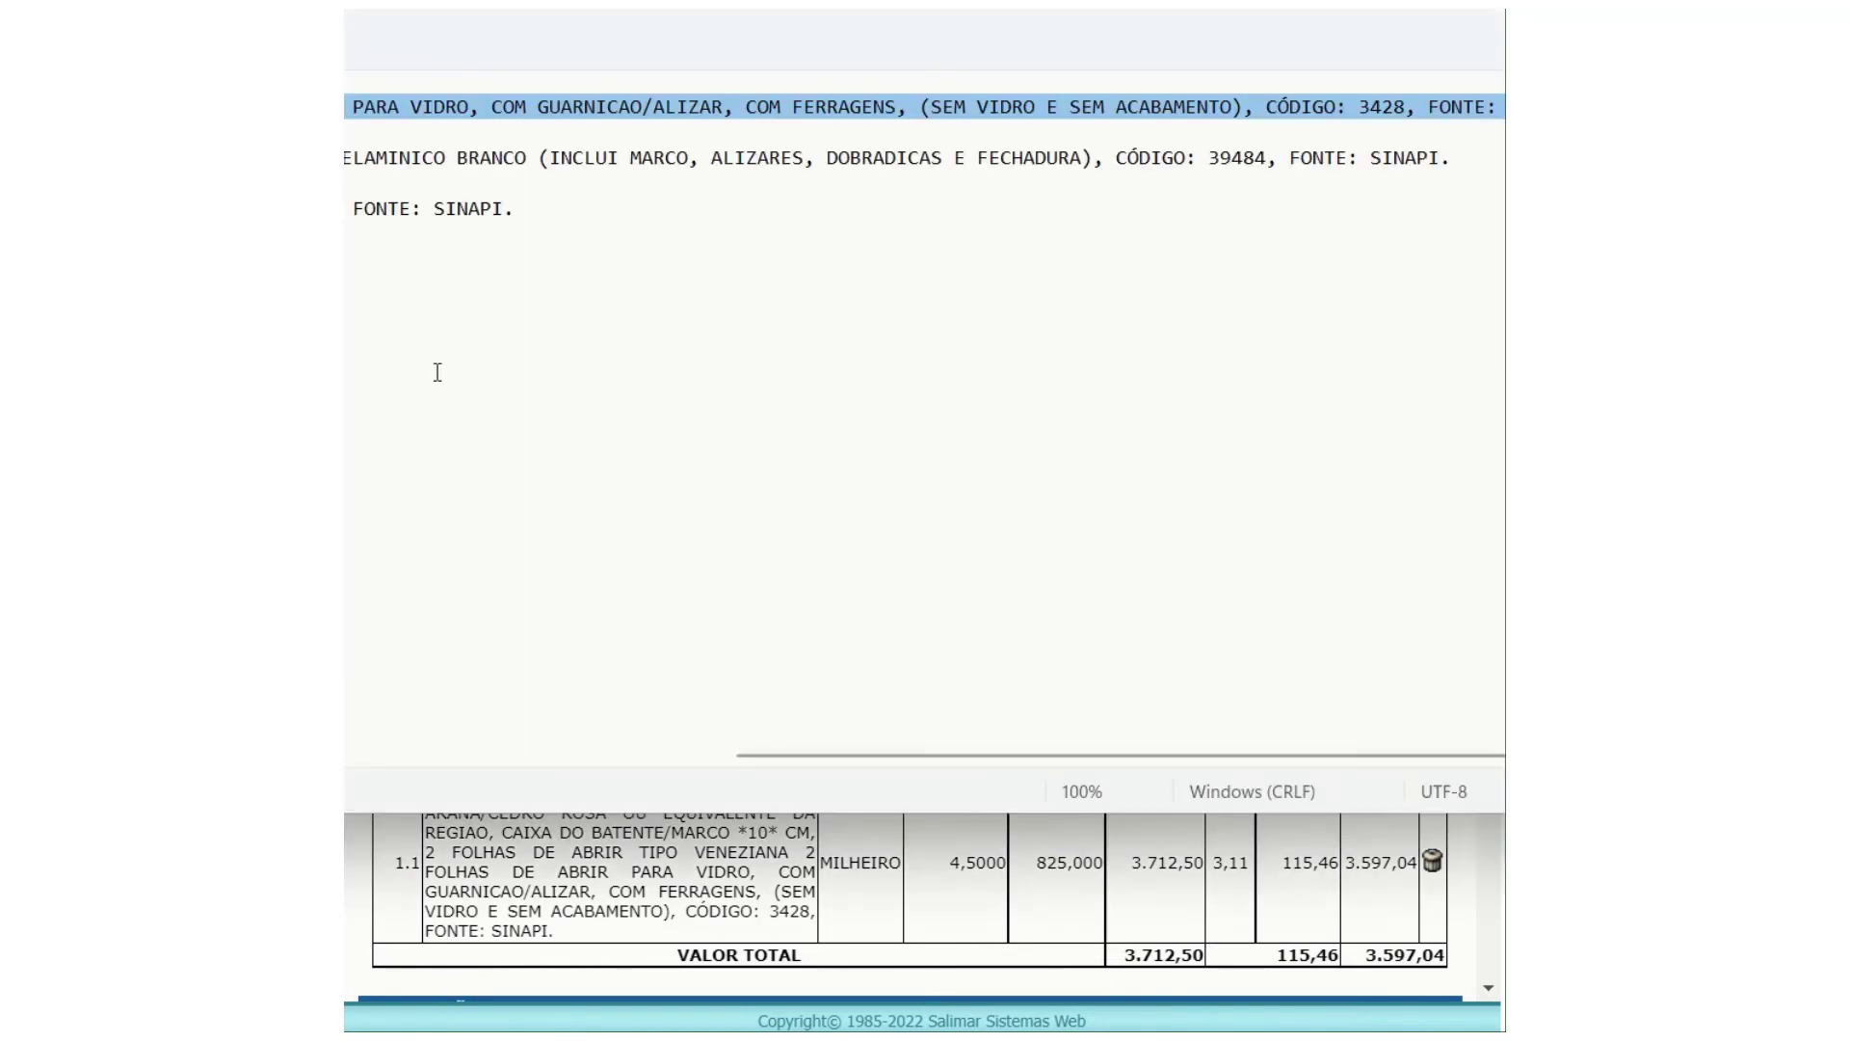
click(504, 156)
key(Home)
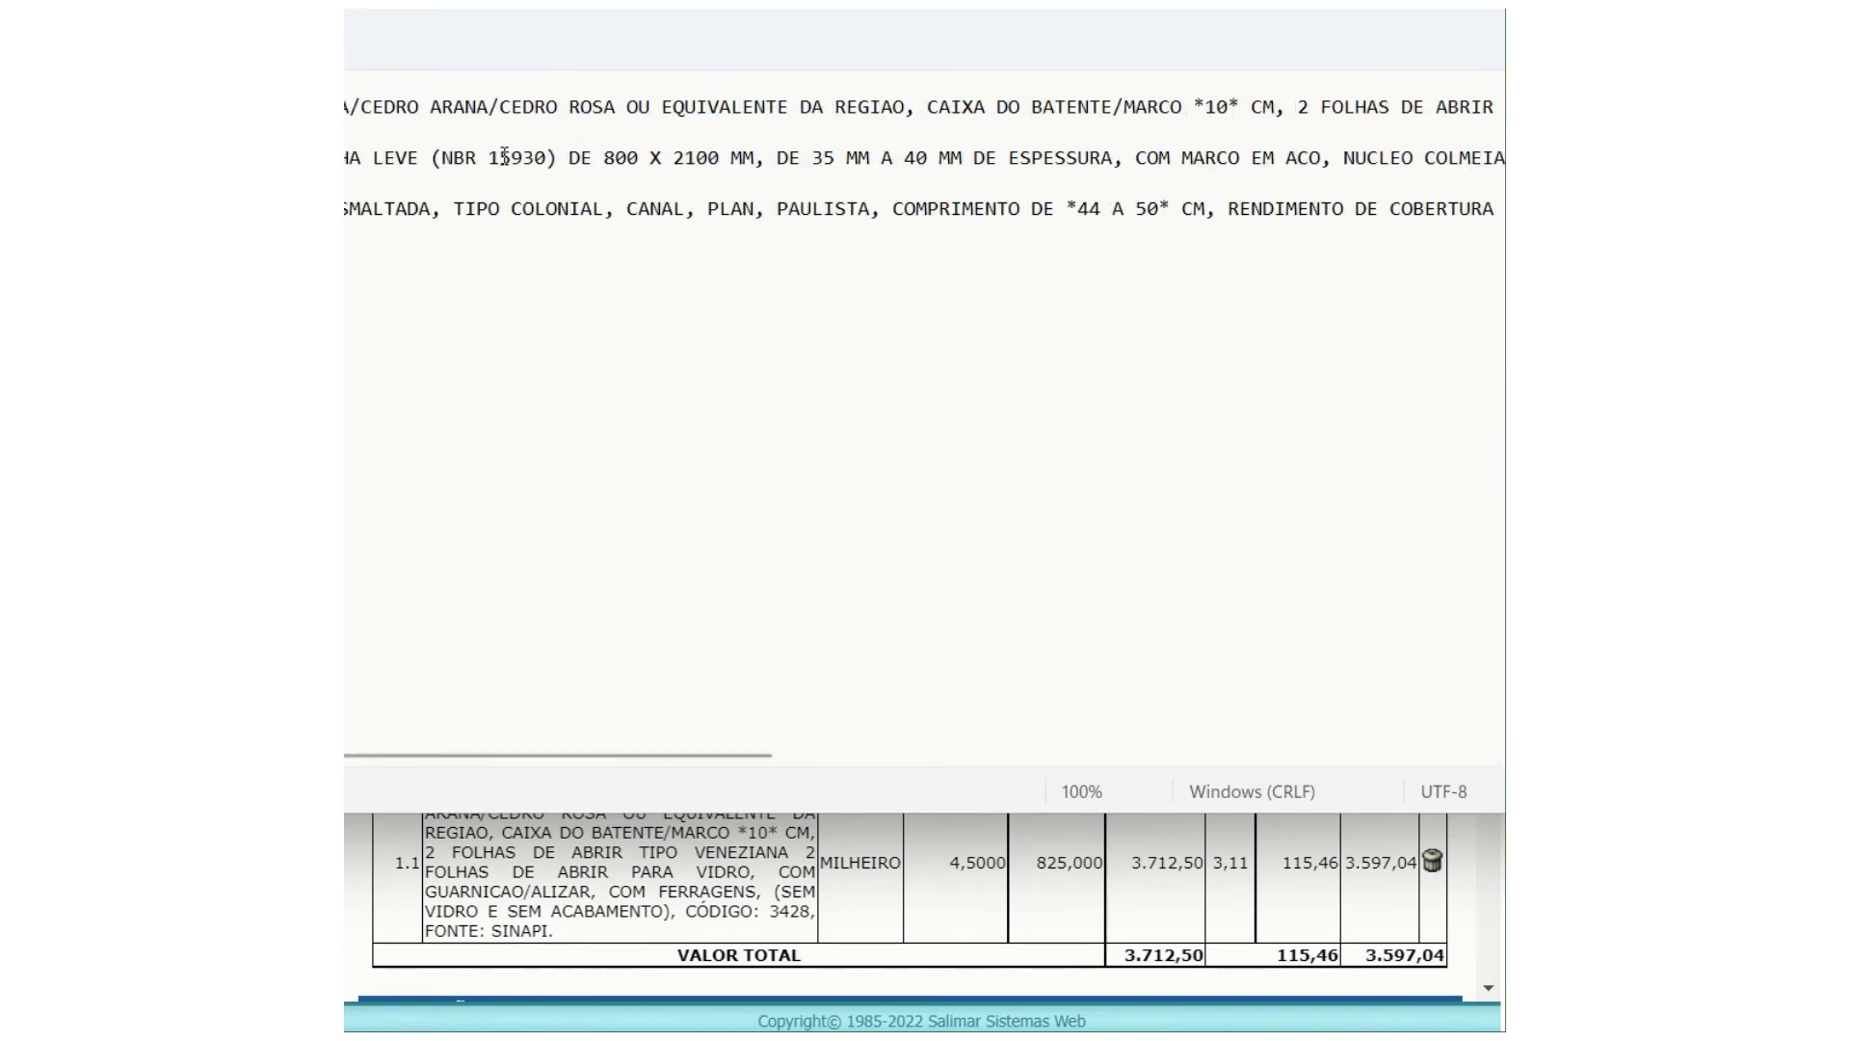
key(shift+End)
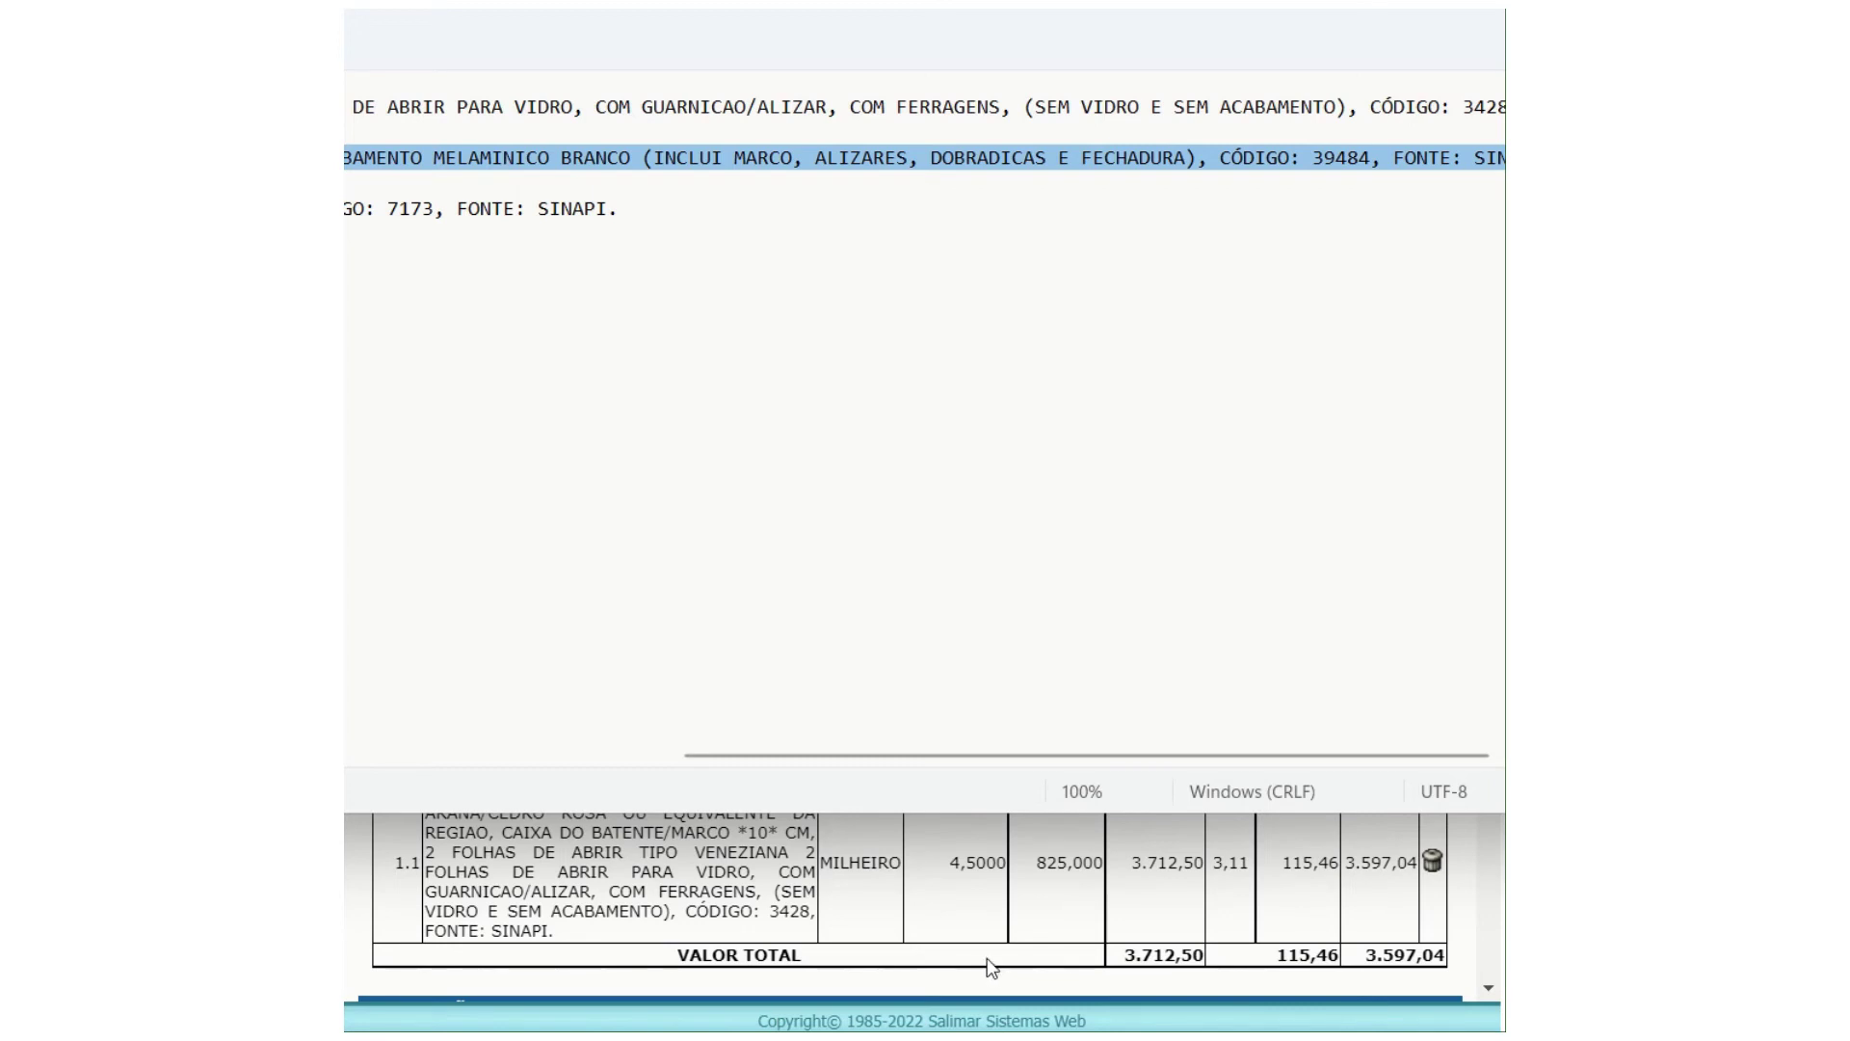
click(962, 940)
click(597, 459)
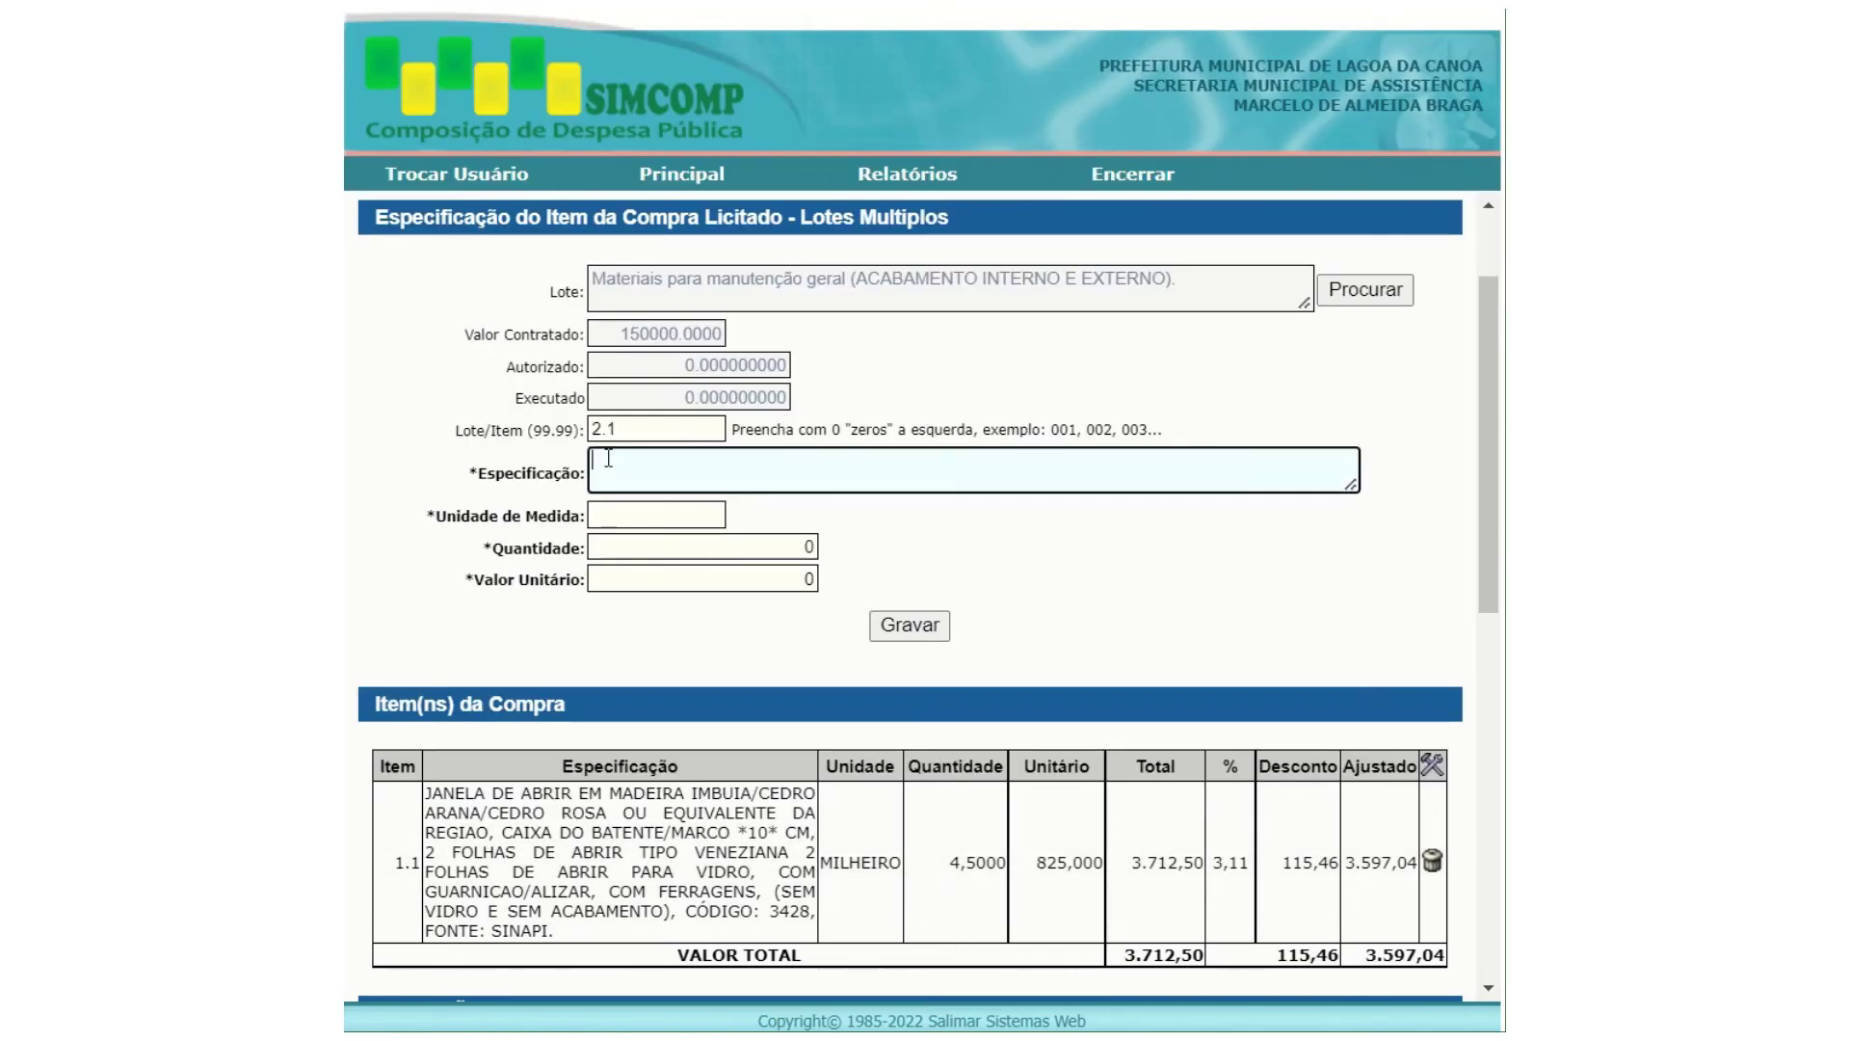
key(ctrl+v)
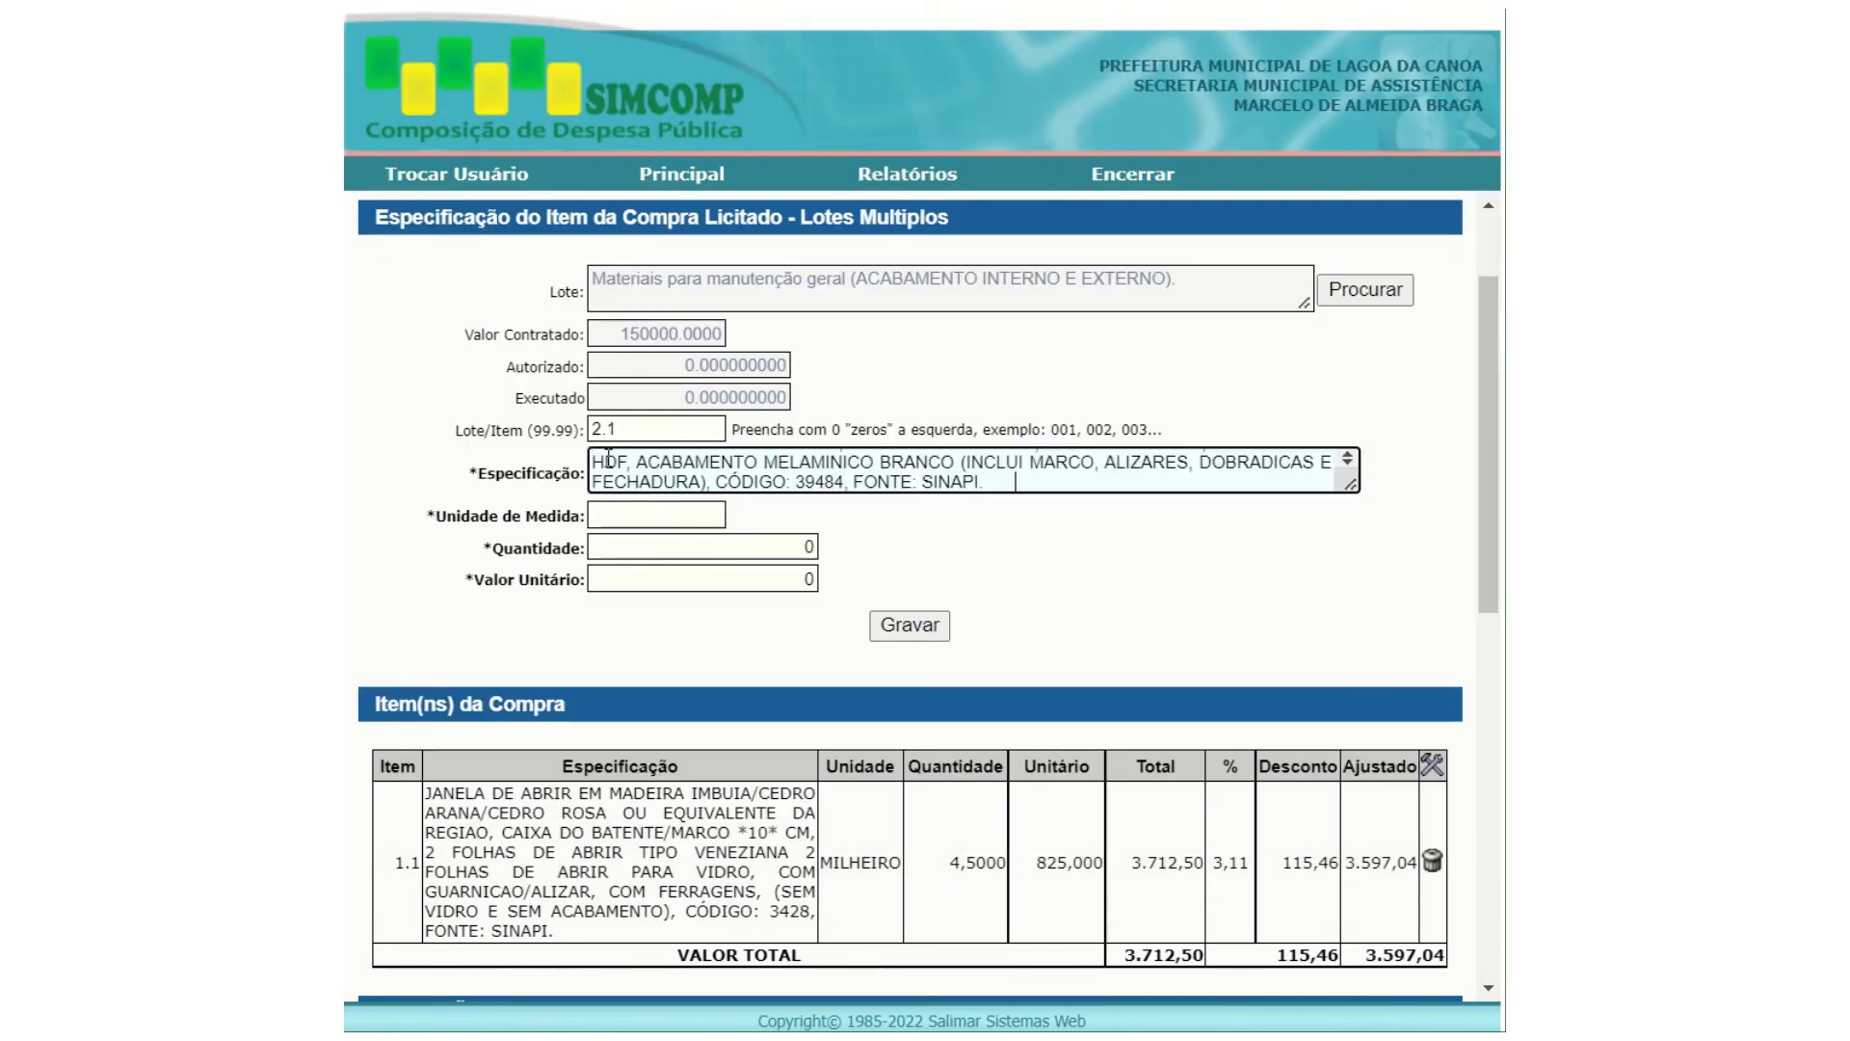
Set the item's Unidade de Medida to UNIDADE and check the full Especificação text.
click(615, 517)
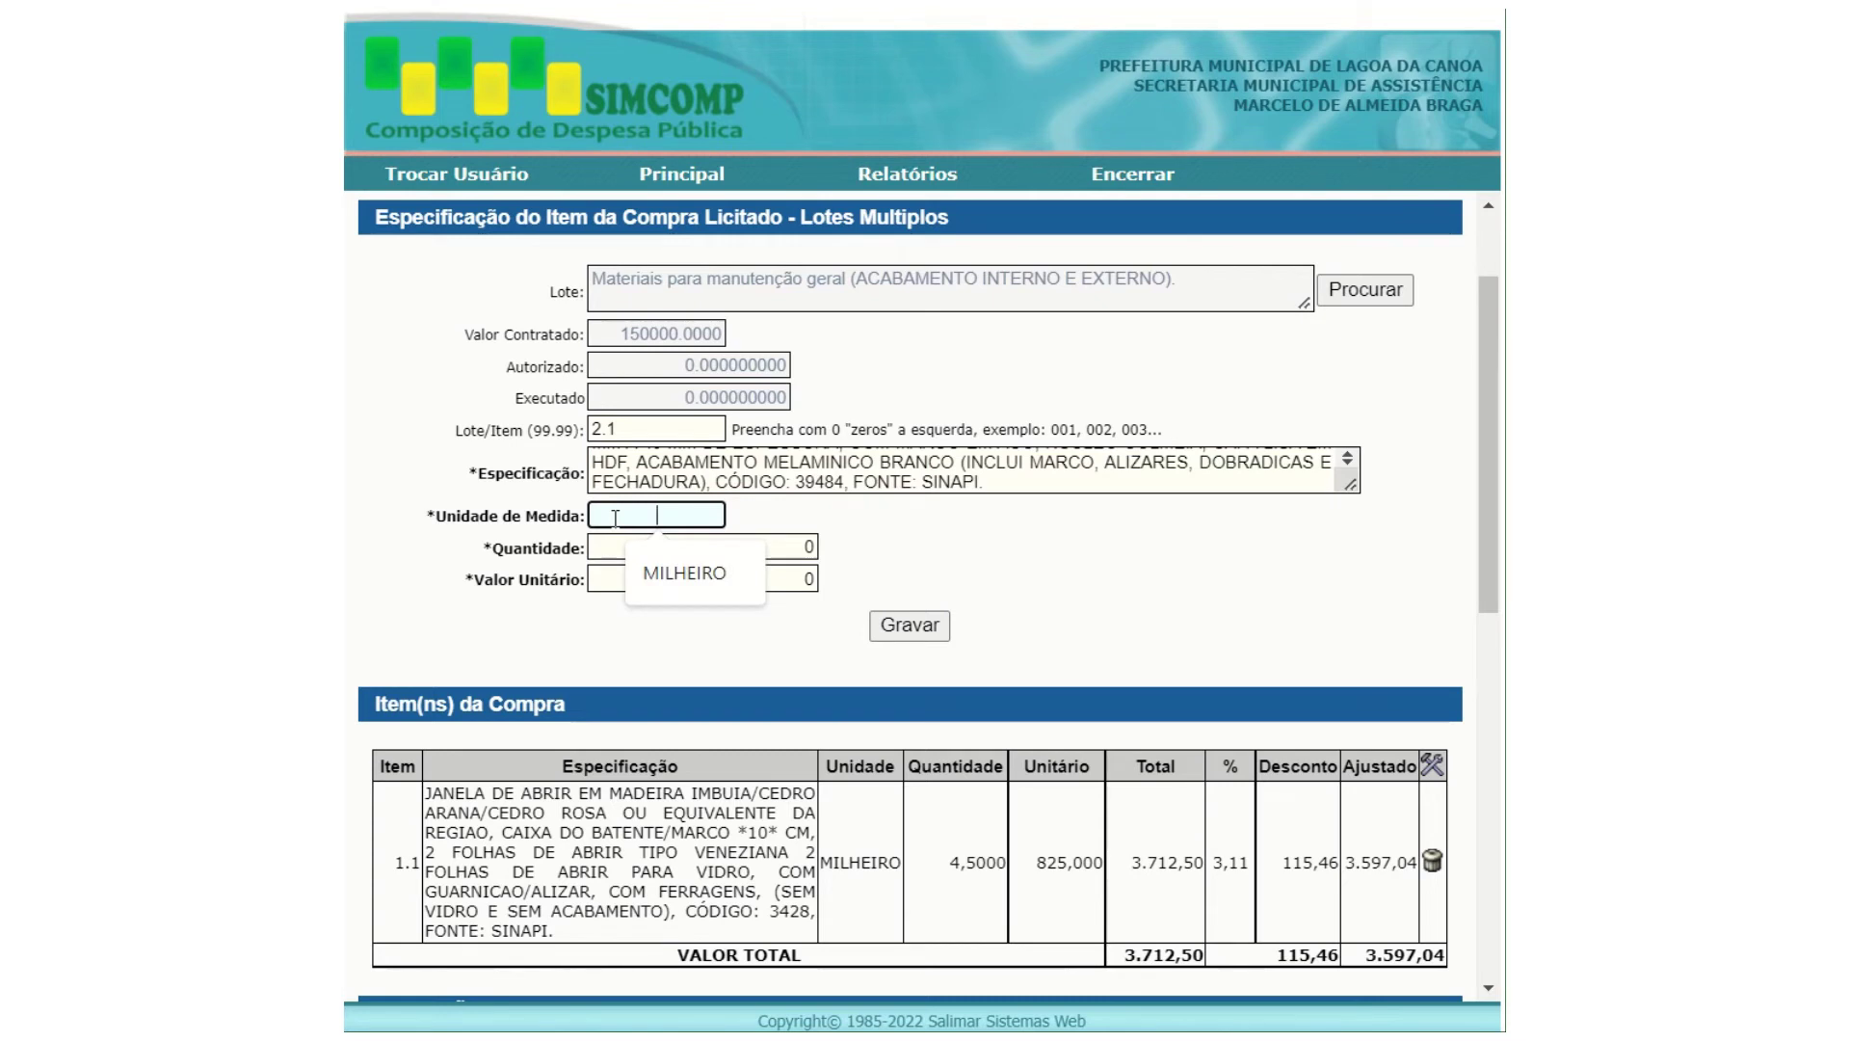
text(UNIDADE)
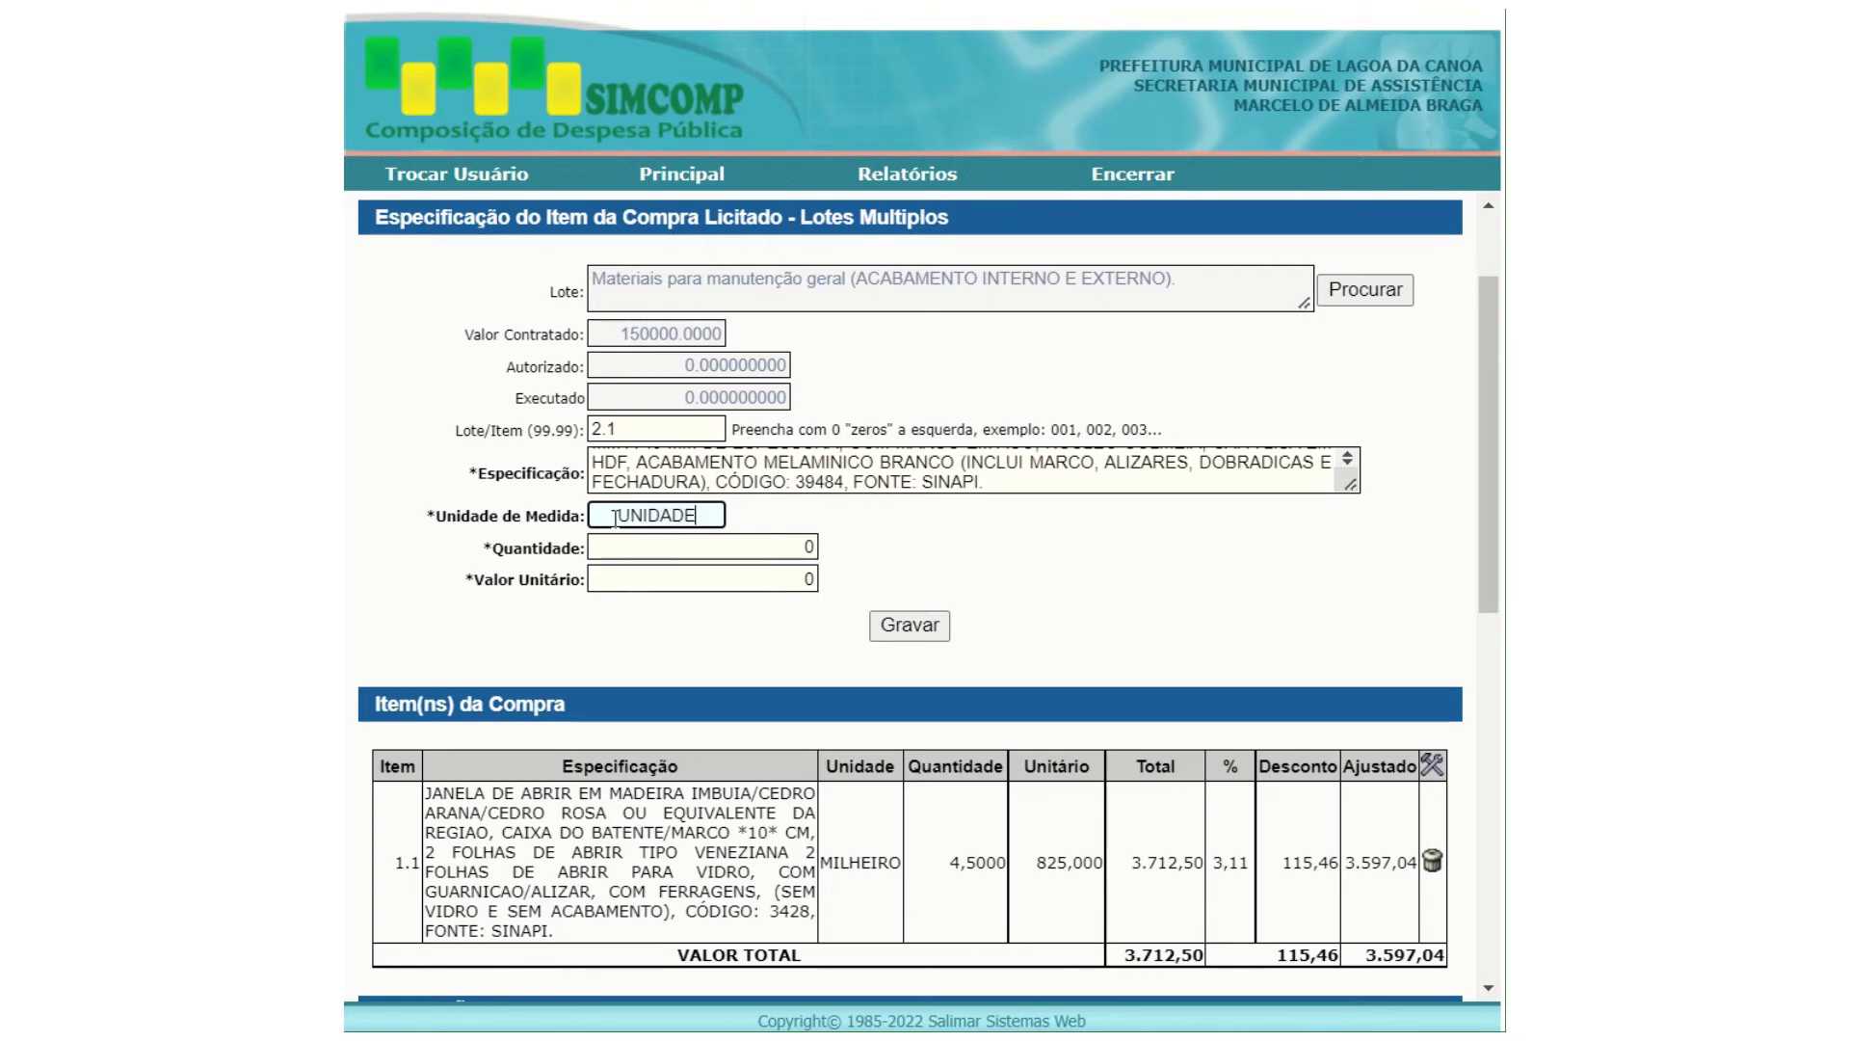
key(Tab)
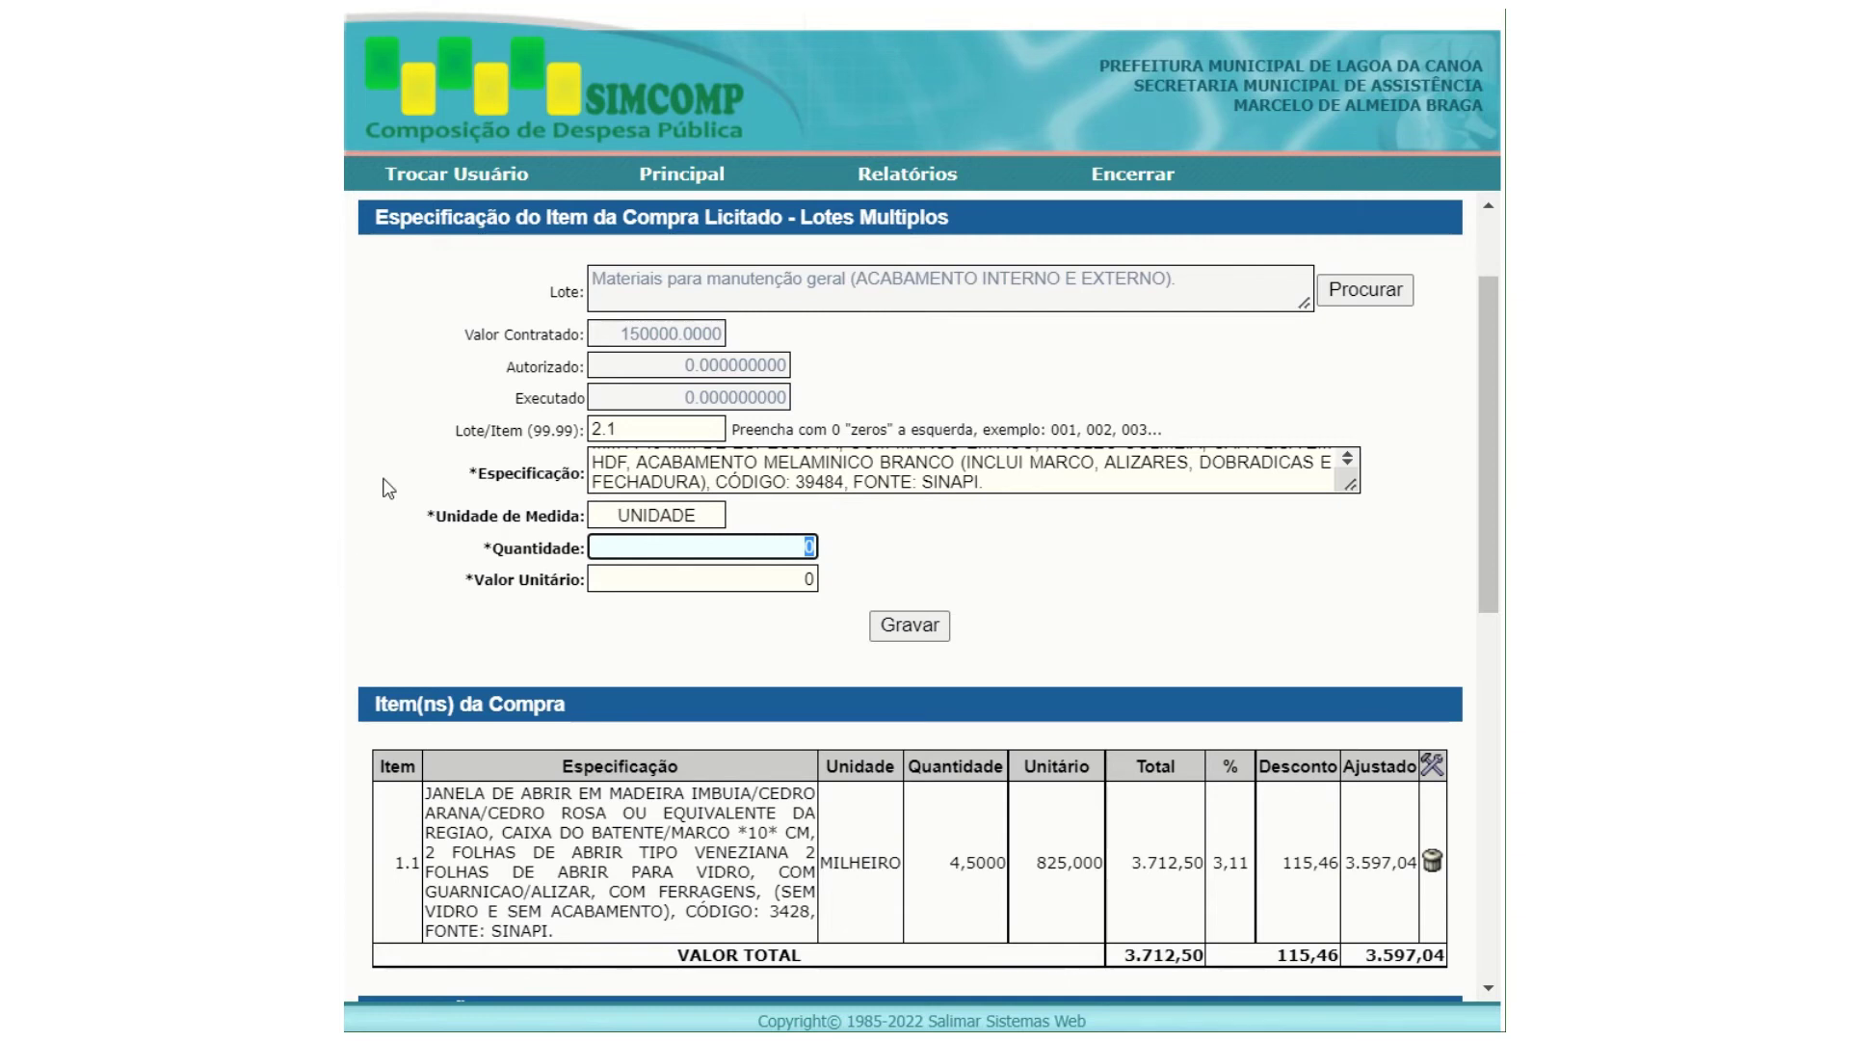
click(606, 463)
scroll(605, 463, up, 3)
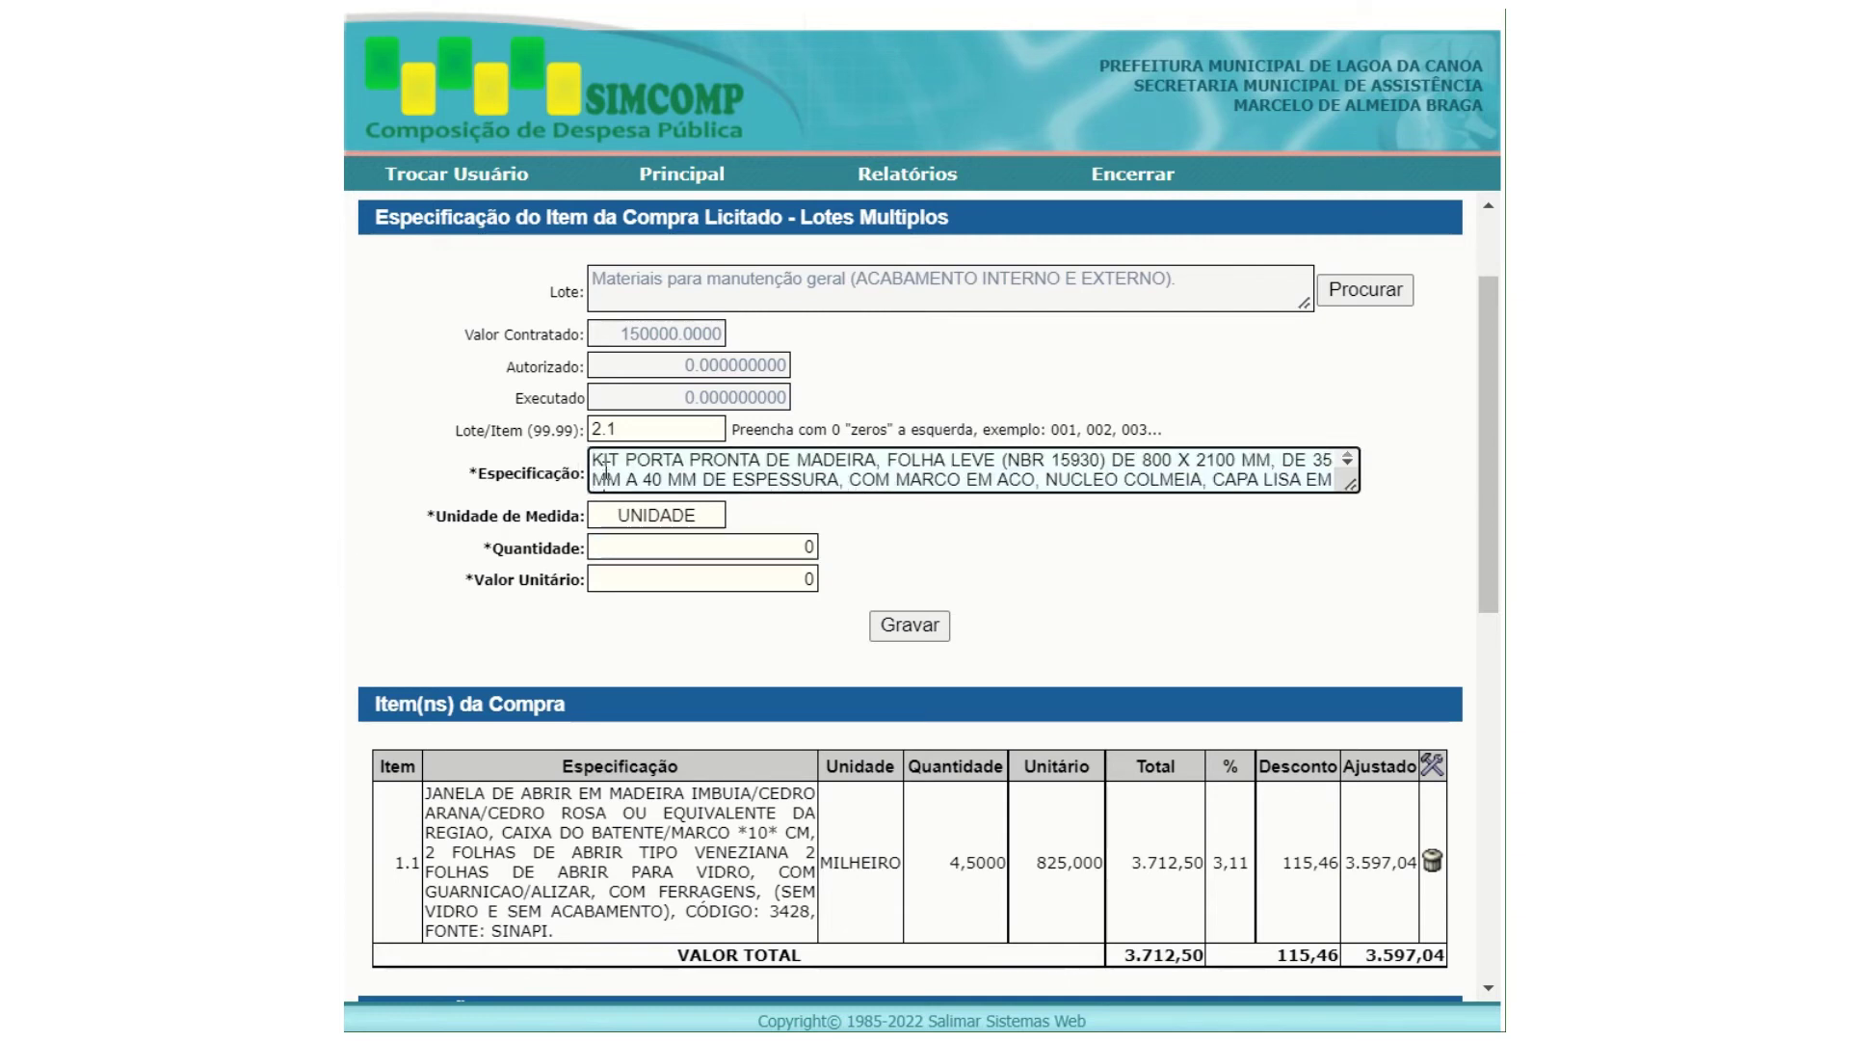
scroll(605, 462, down, 3)
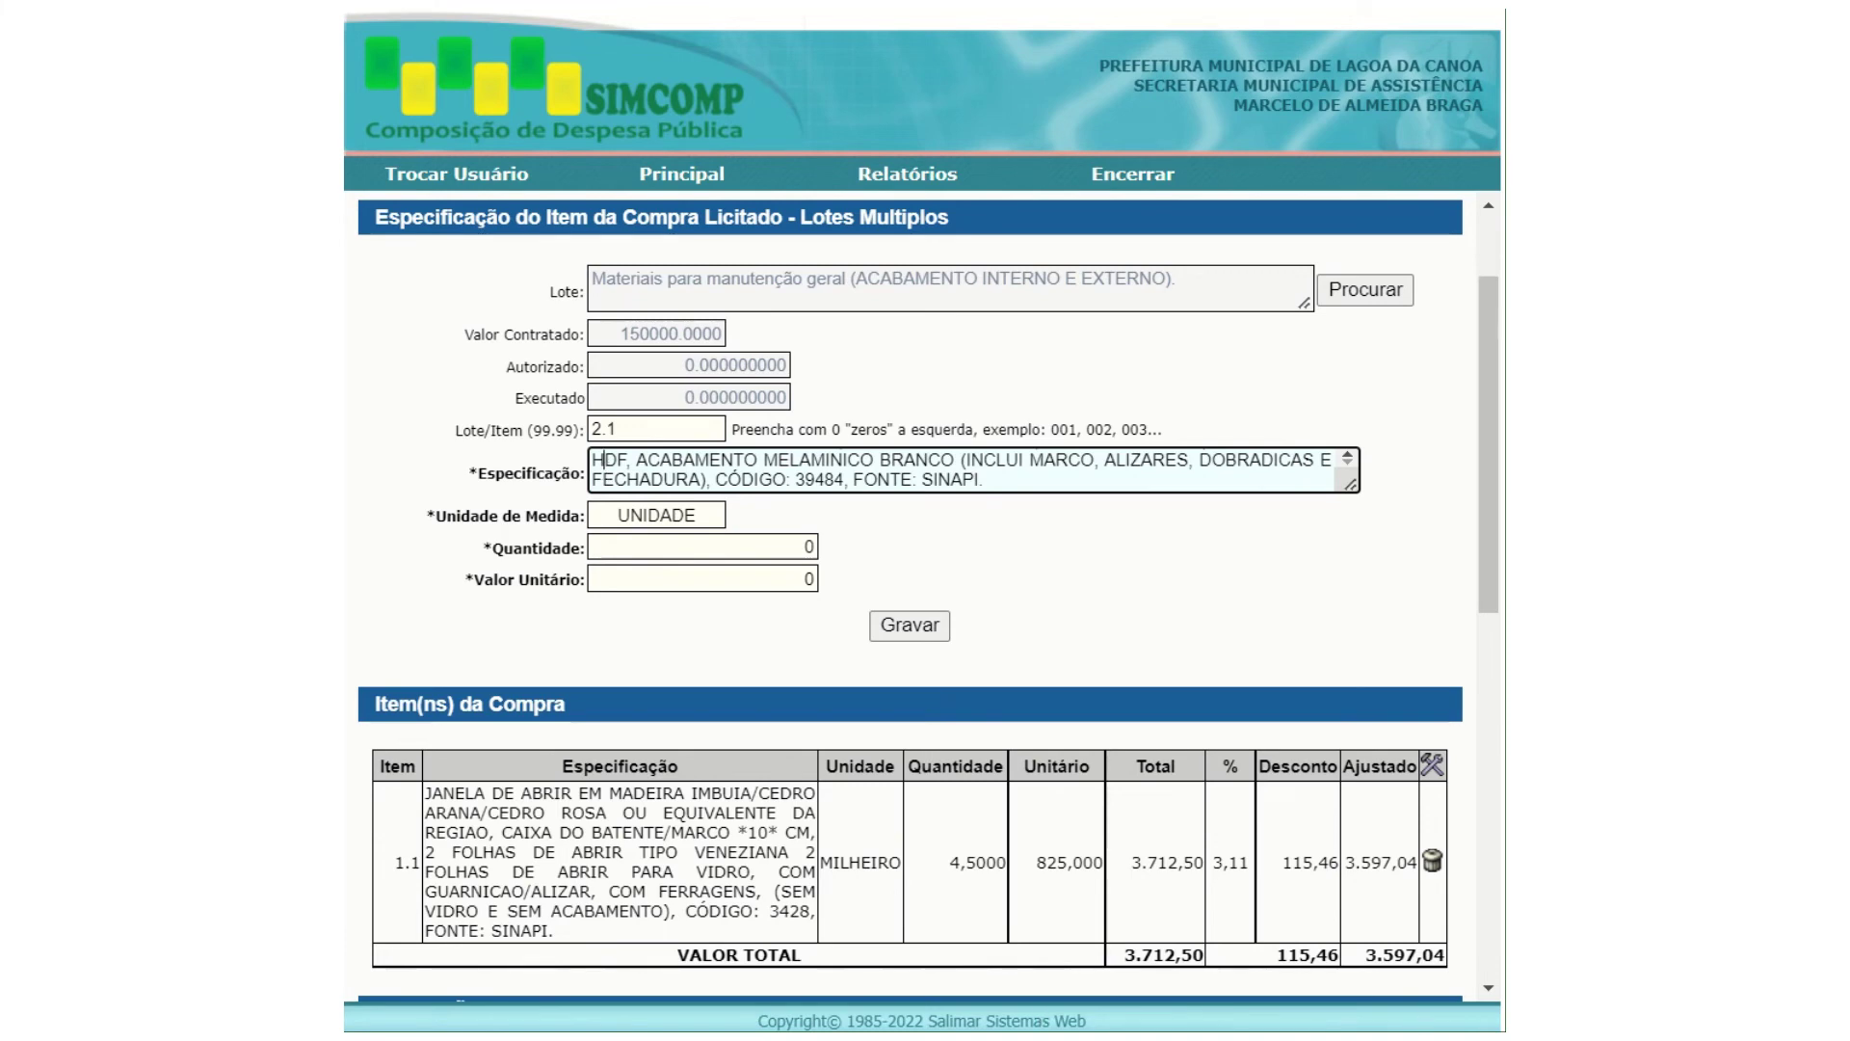
Set Quantidade to 9 and Valor Unitário to 574,66, and save item 2.1.
click(1415, 1037)
click(787, 545)
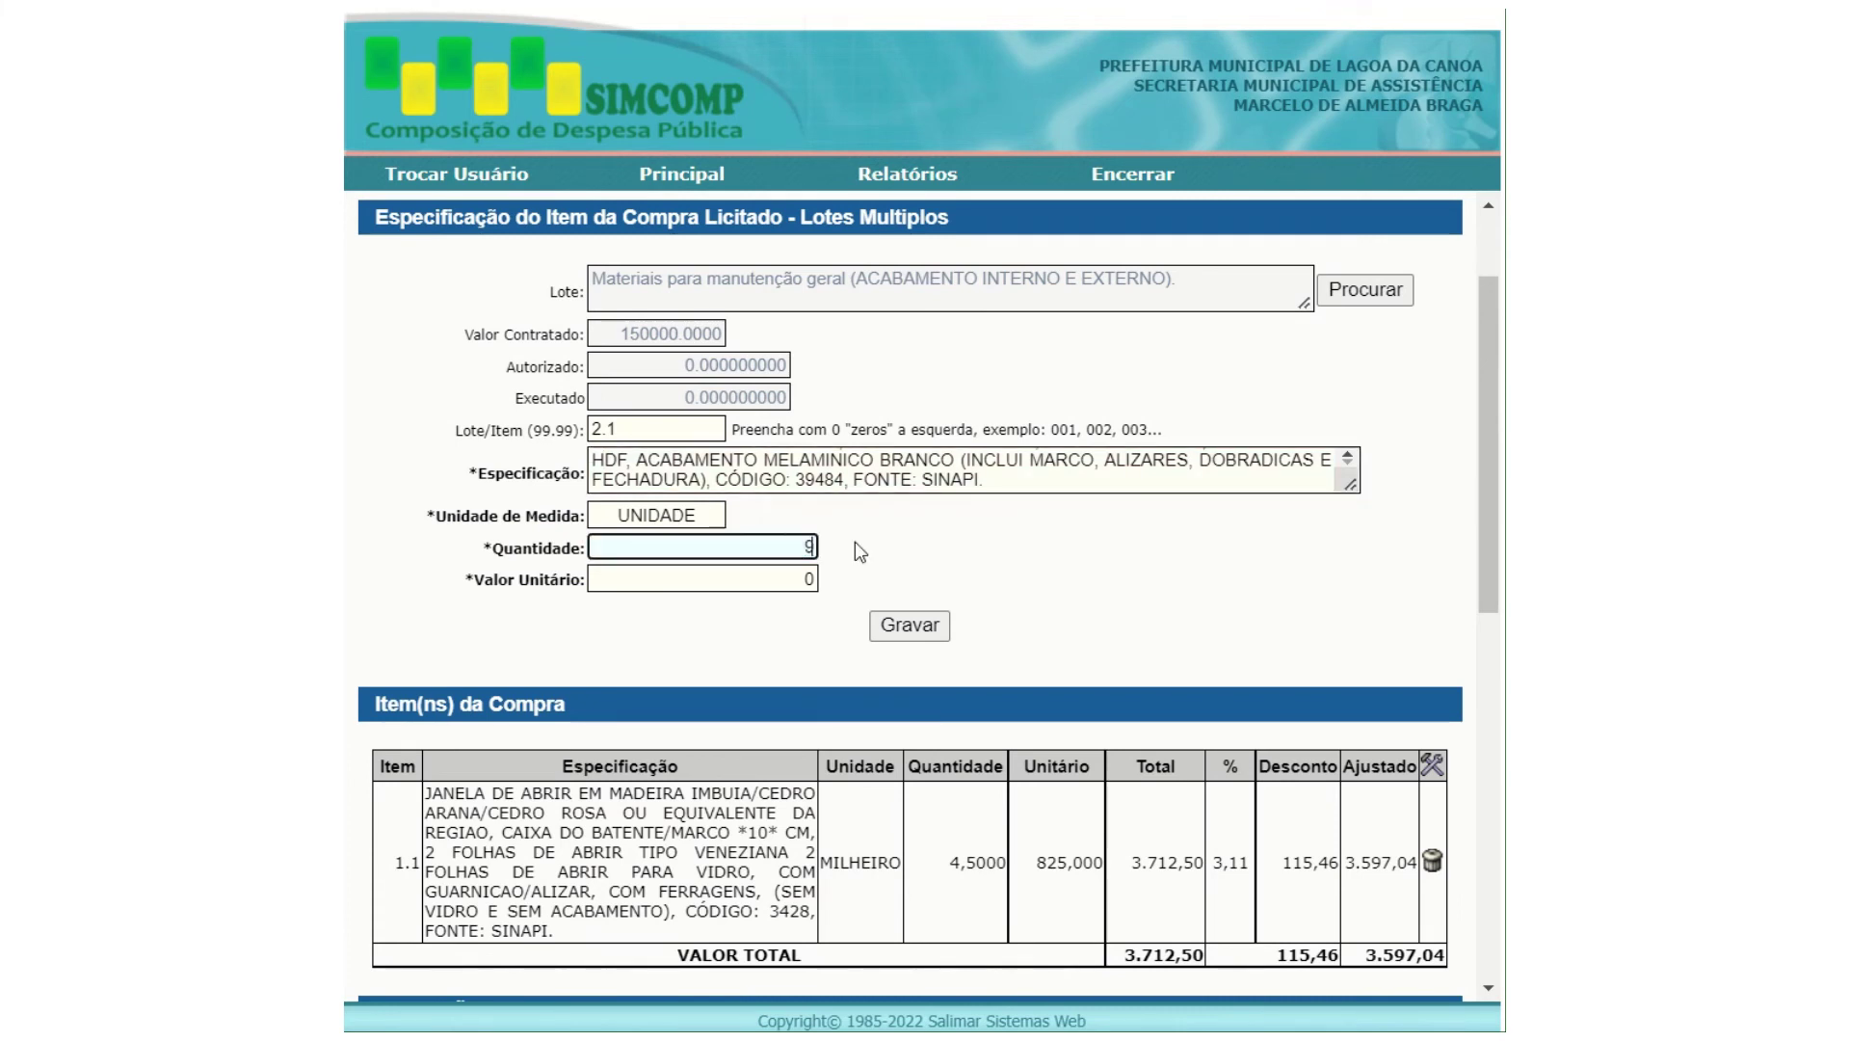
text(9)
key(Tab)
text(57)
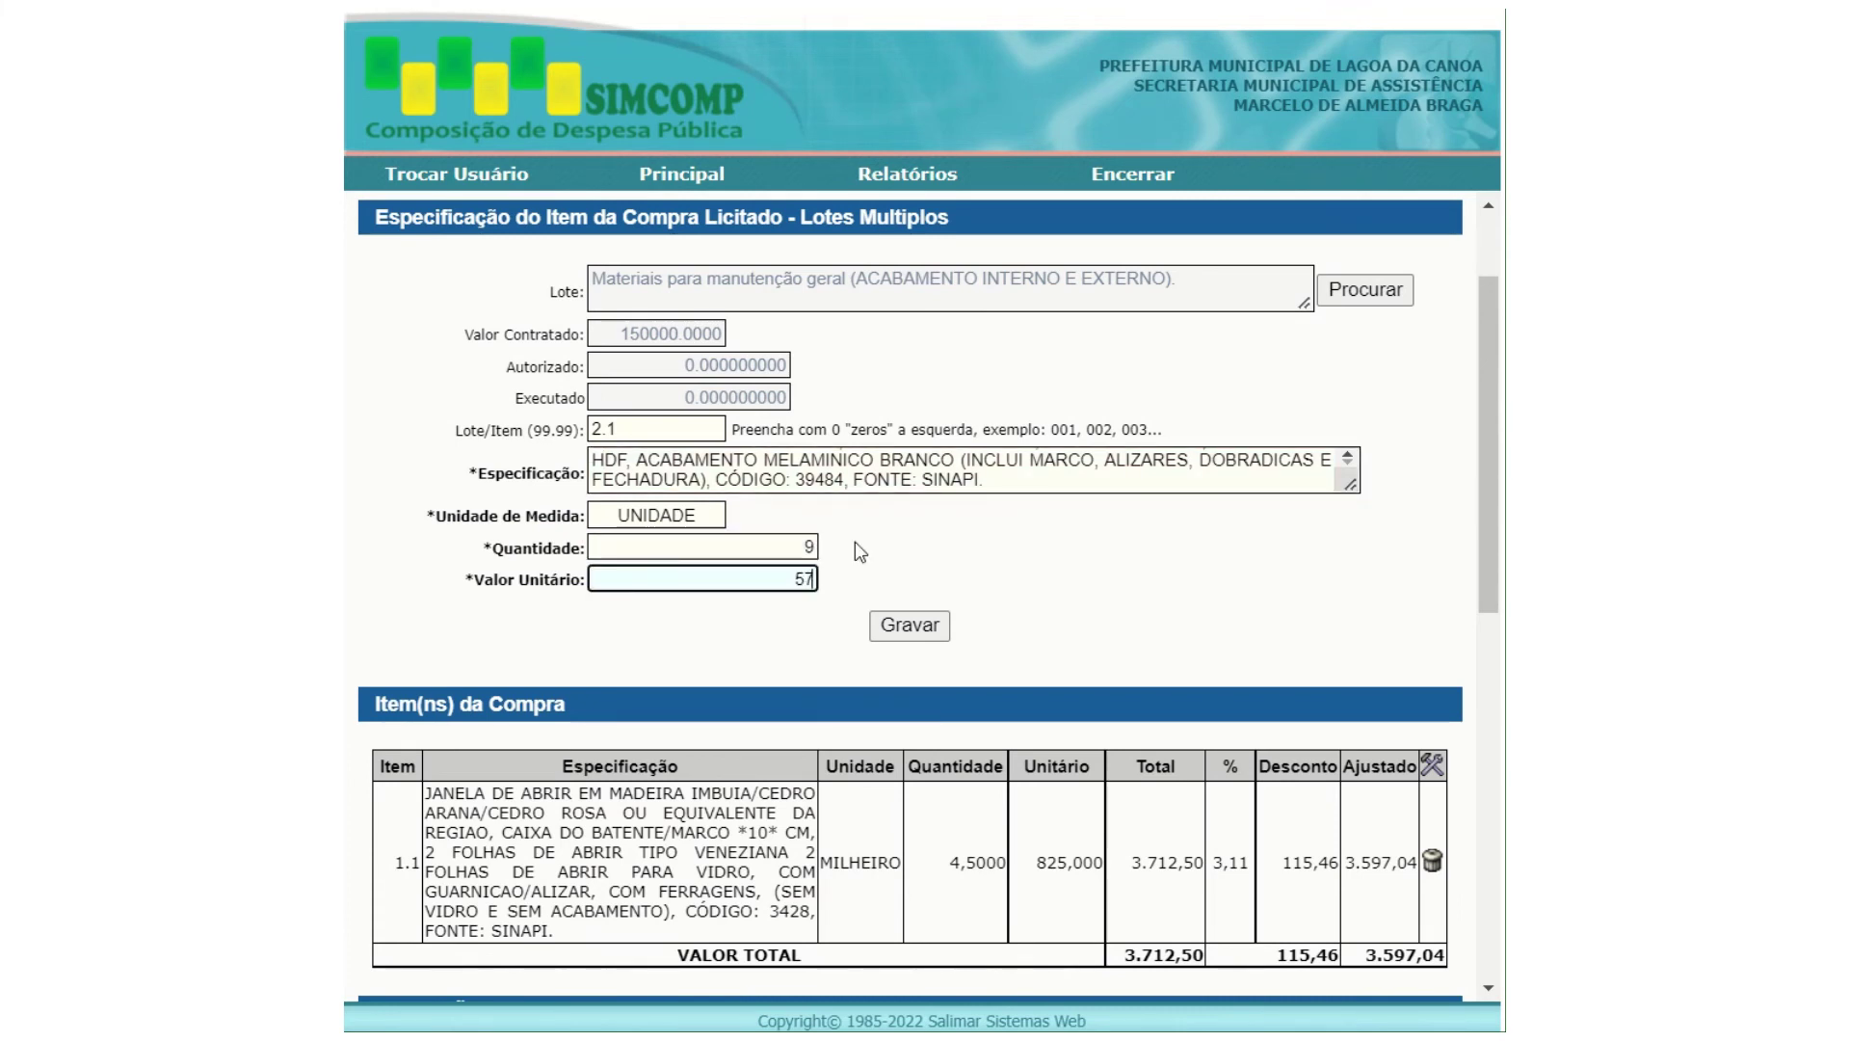
text(4,66)
click(797, 604)
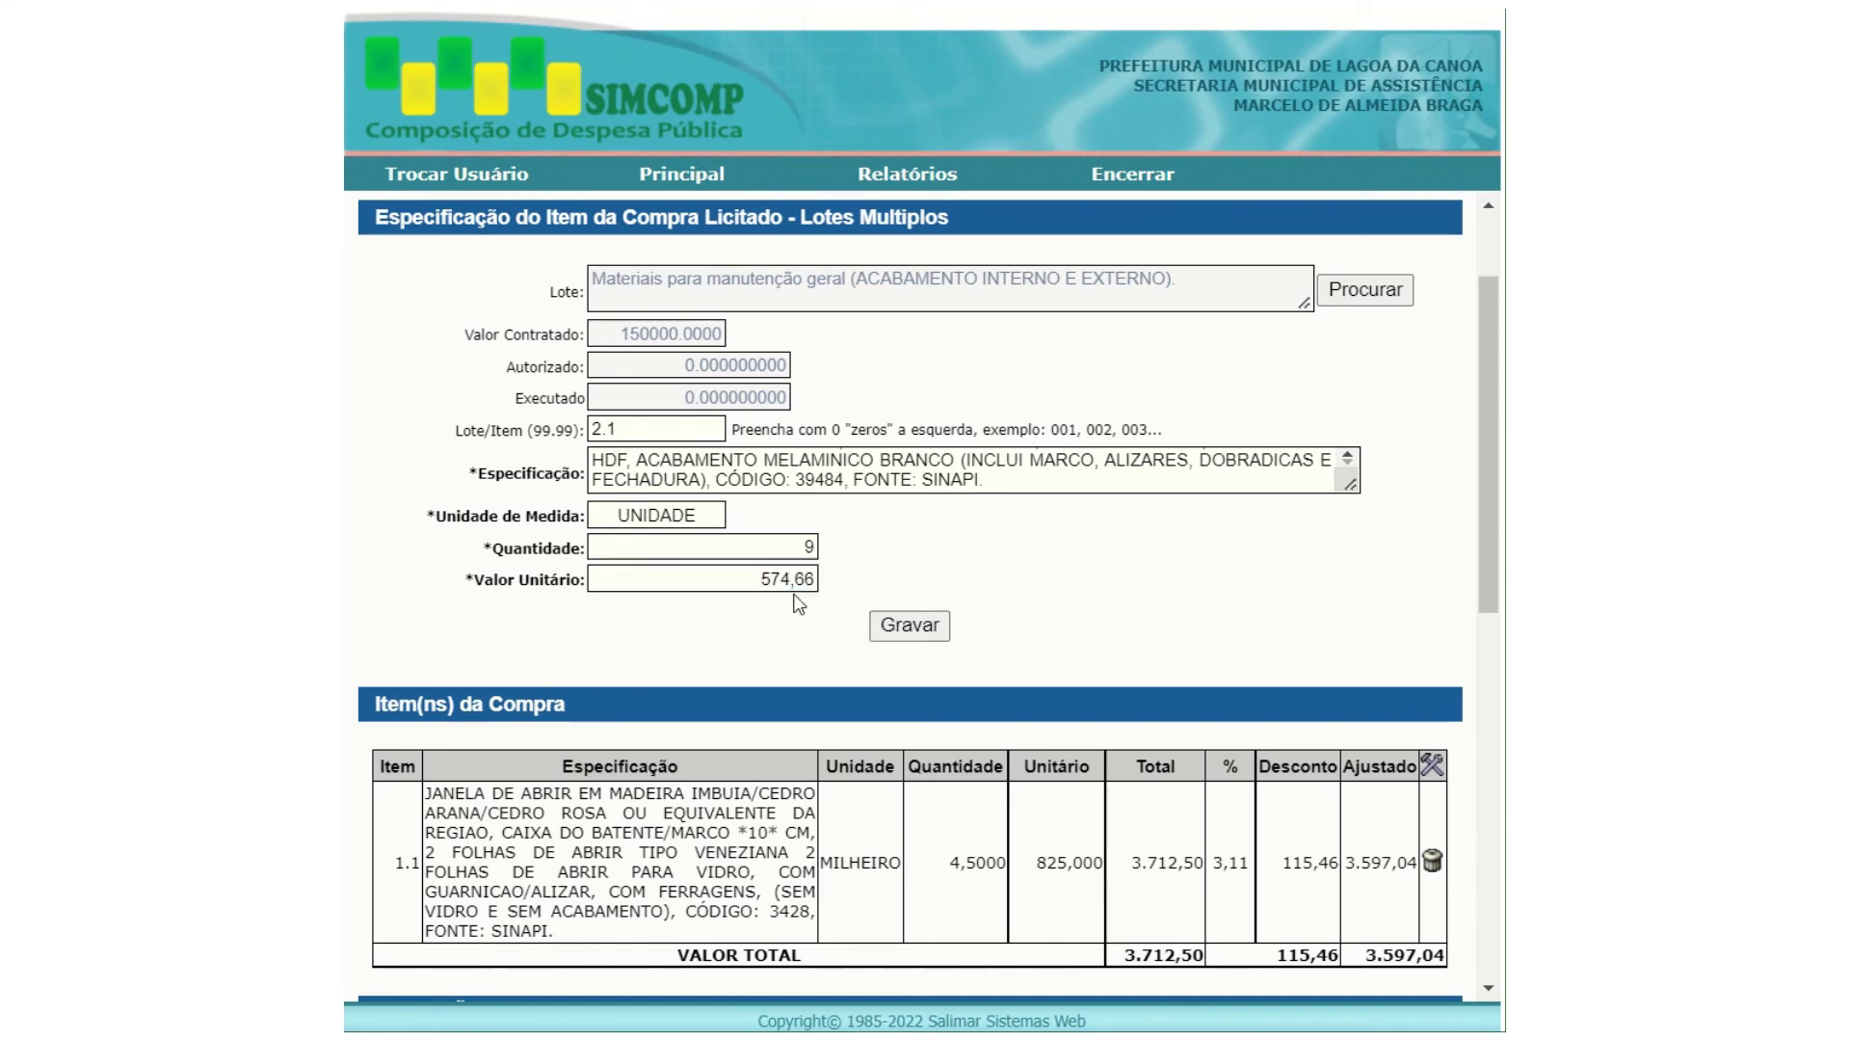
drag(759, 579, 870, 589)
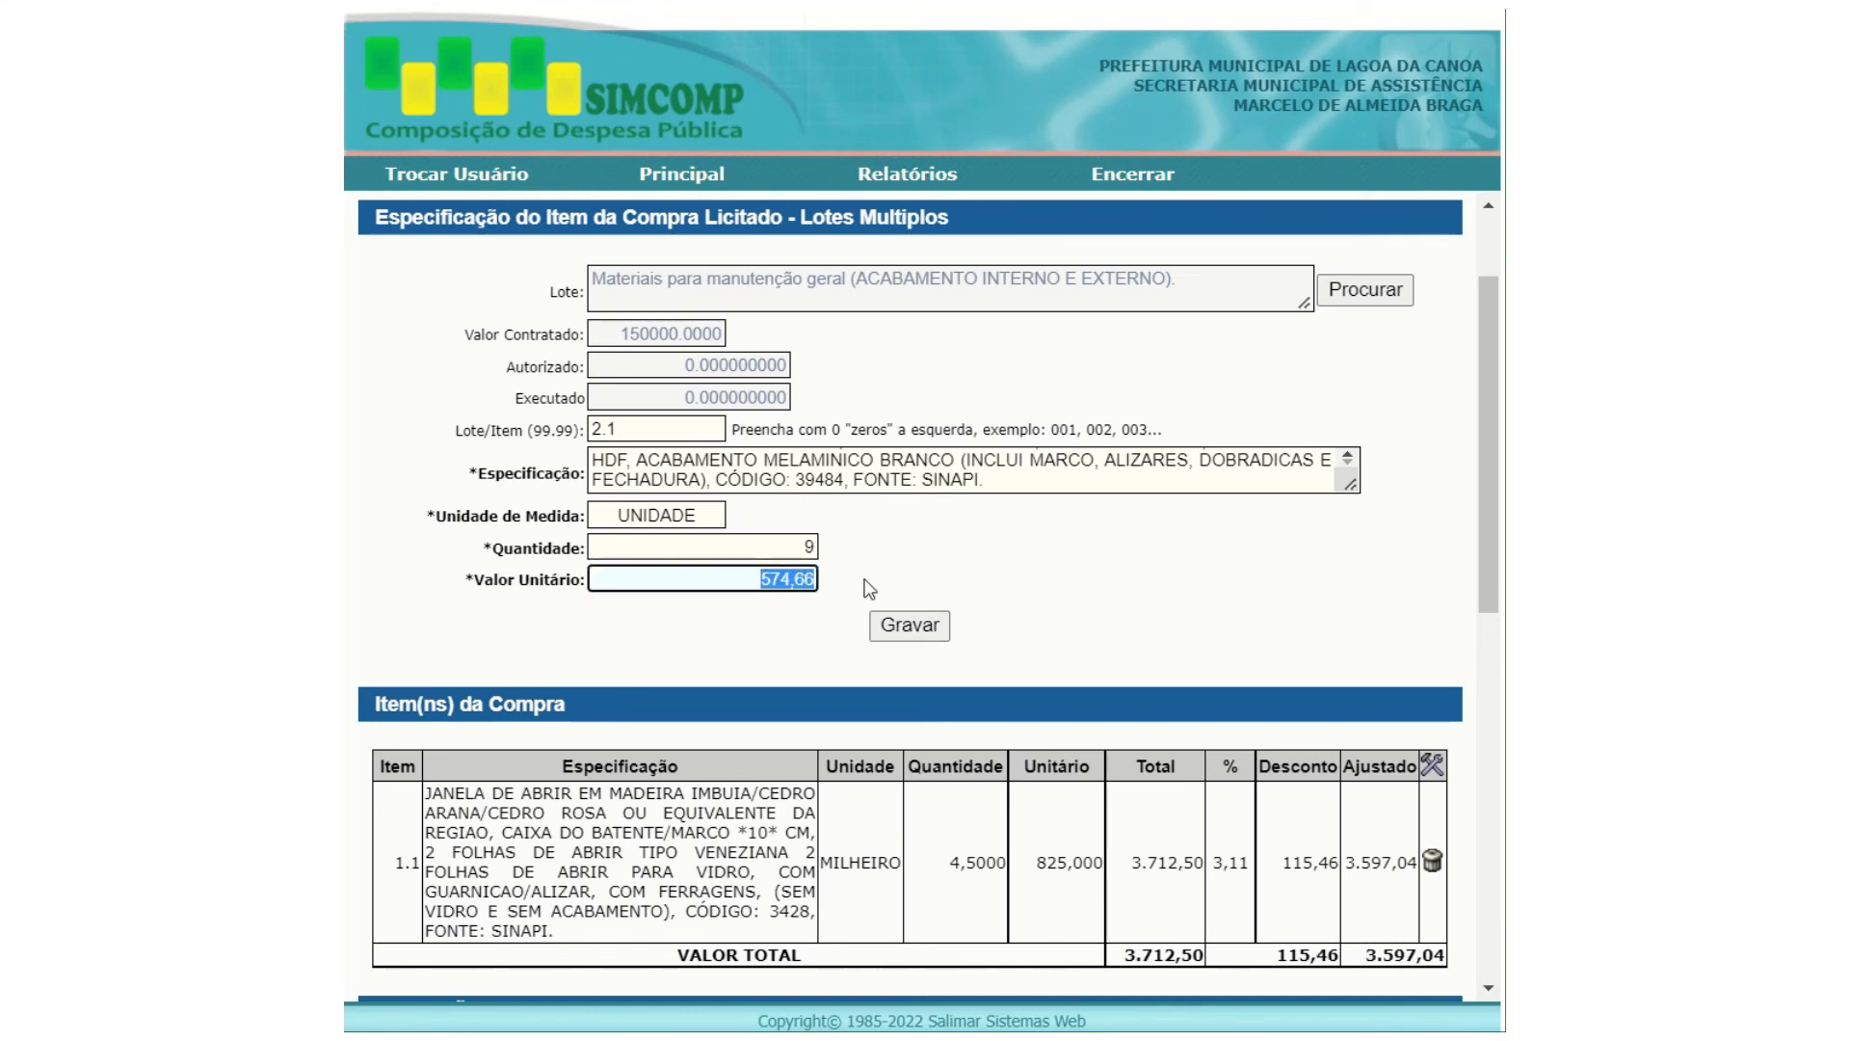
double_click(792, 579)
click(771, 579)
click(917, 628)
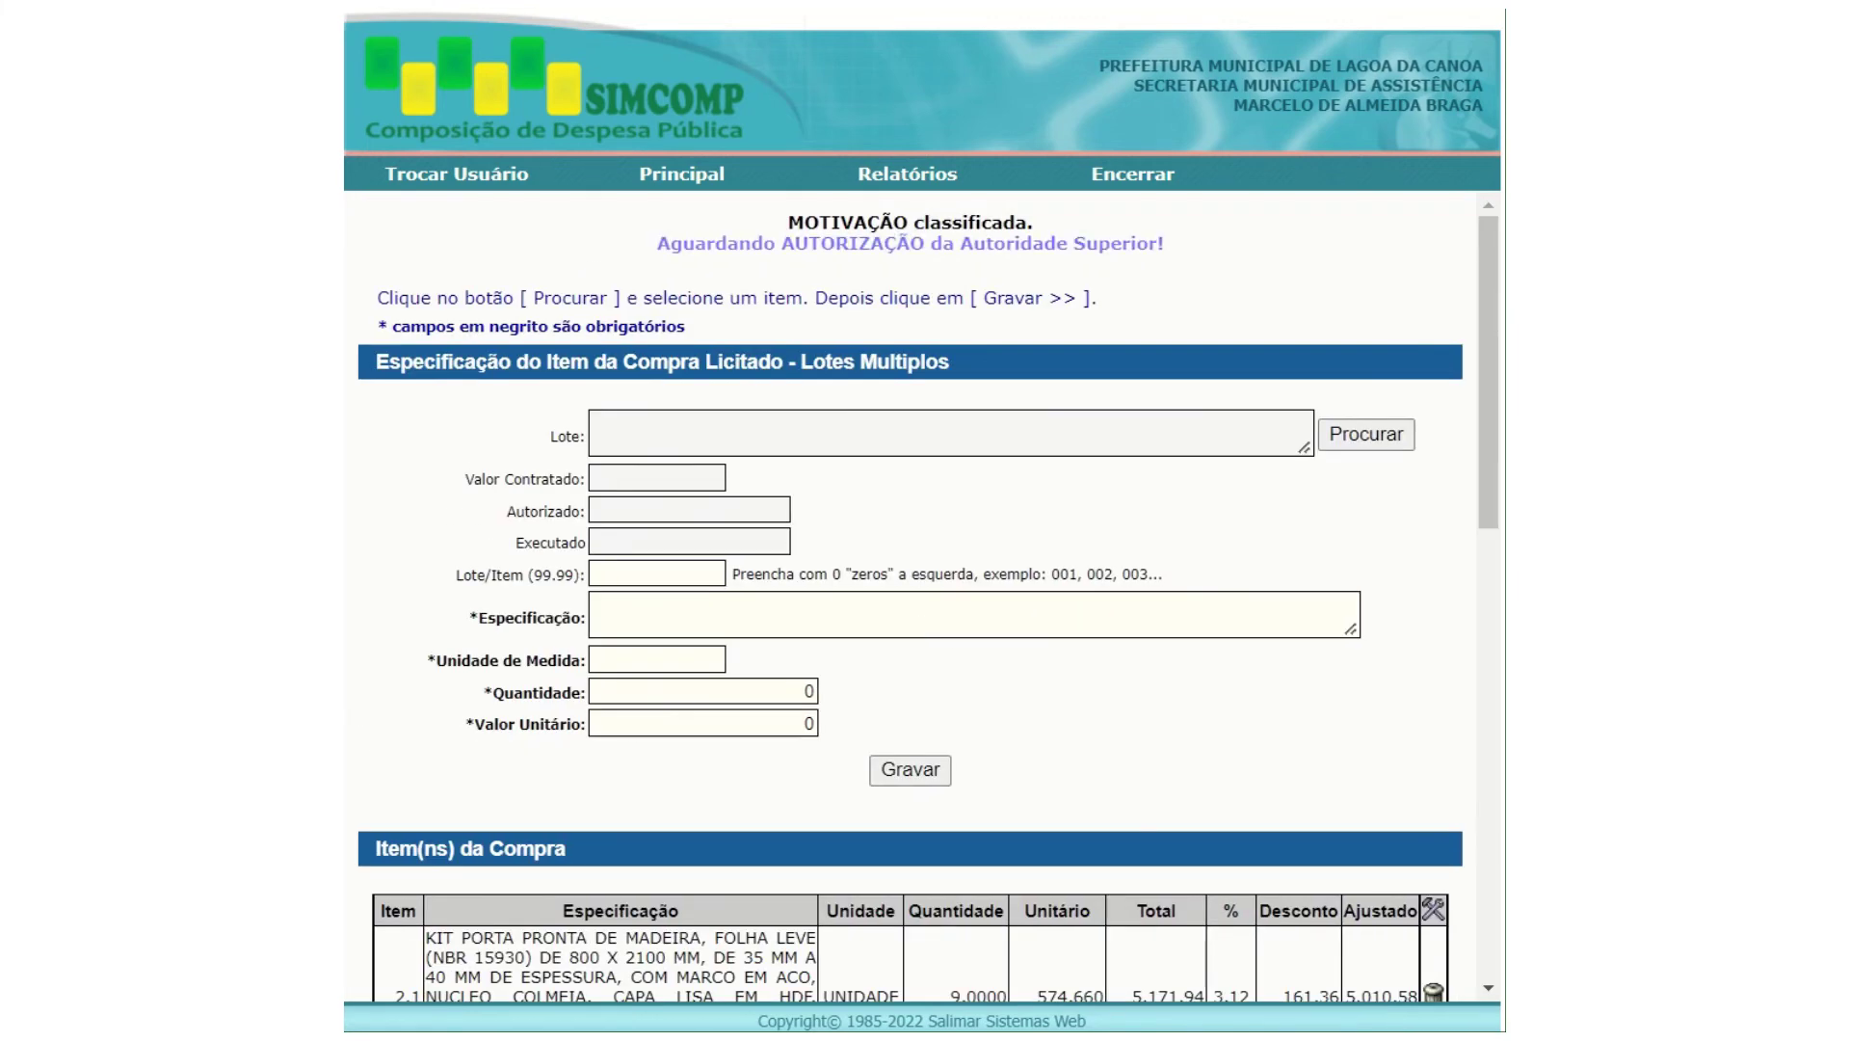
Review both items in the Item(ns) da Compra table, including their discount and adjusted values.
click(1488, 988)
scroll(1487, 985, down, 3)
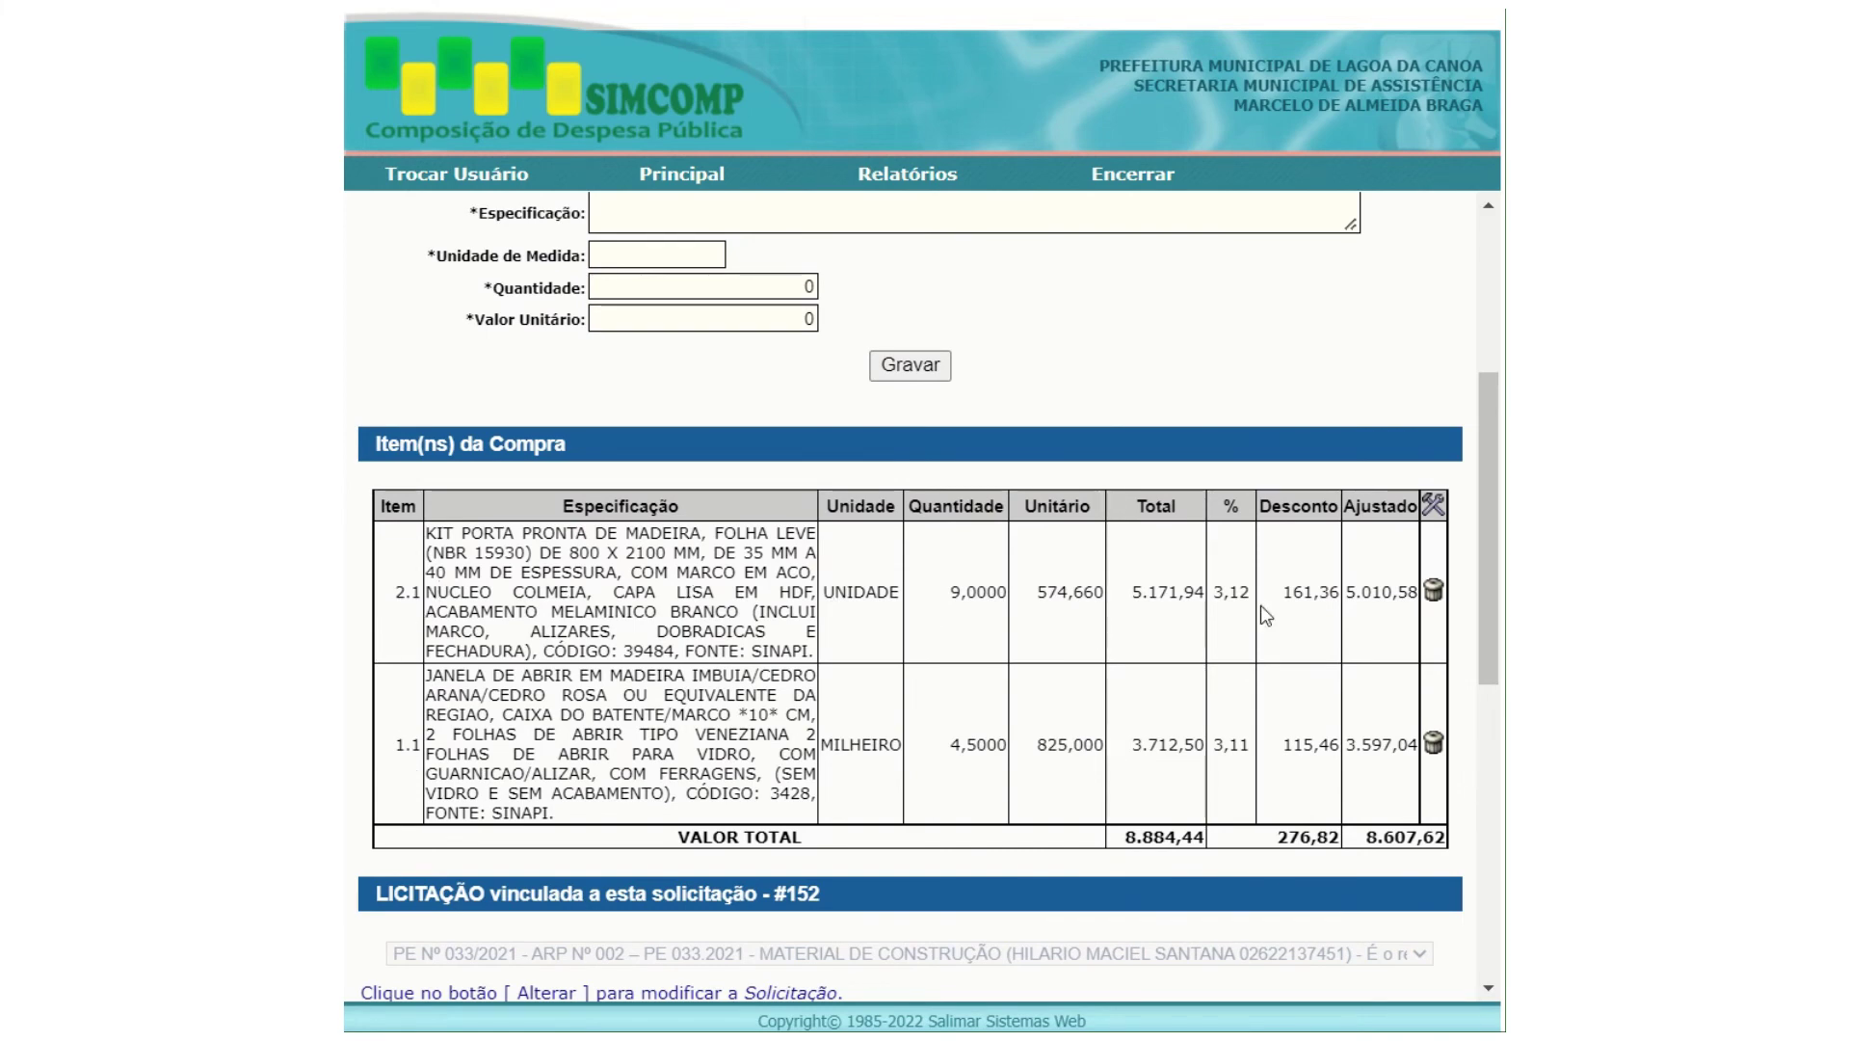
scroll(1291, 318, up, 3)
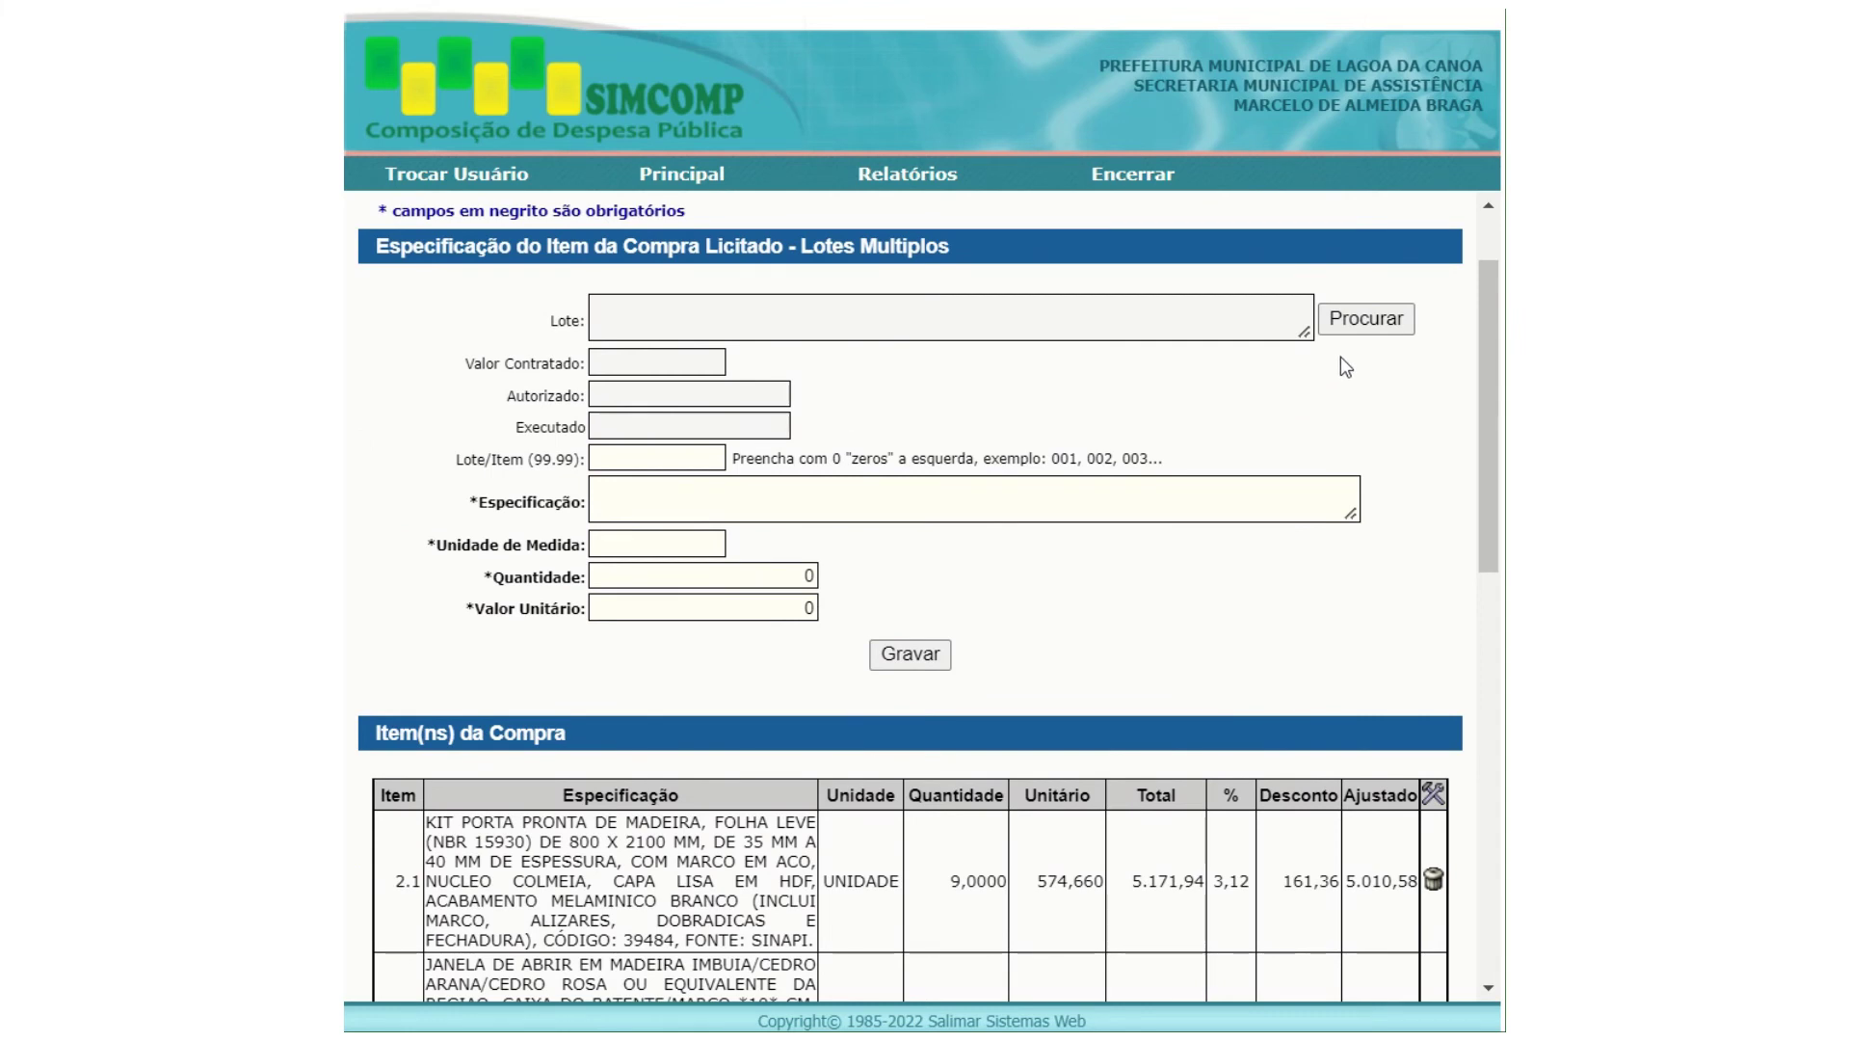
Select the lot Materiais para manutenção geral (ACABAMENTO INTERNO E EXTERNO) for a new item and set Lote/Item to 2.2.
click(1361, 322)
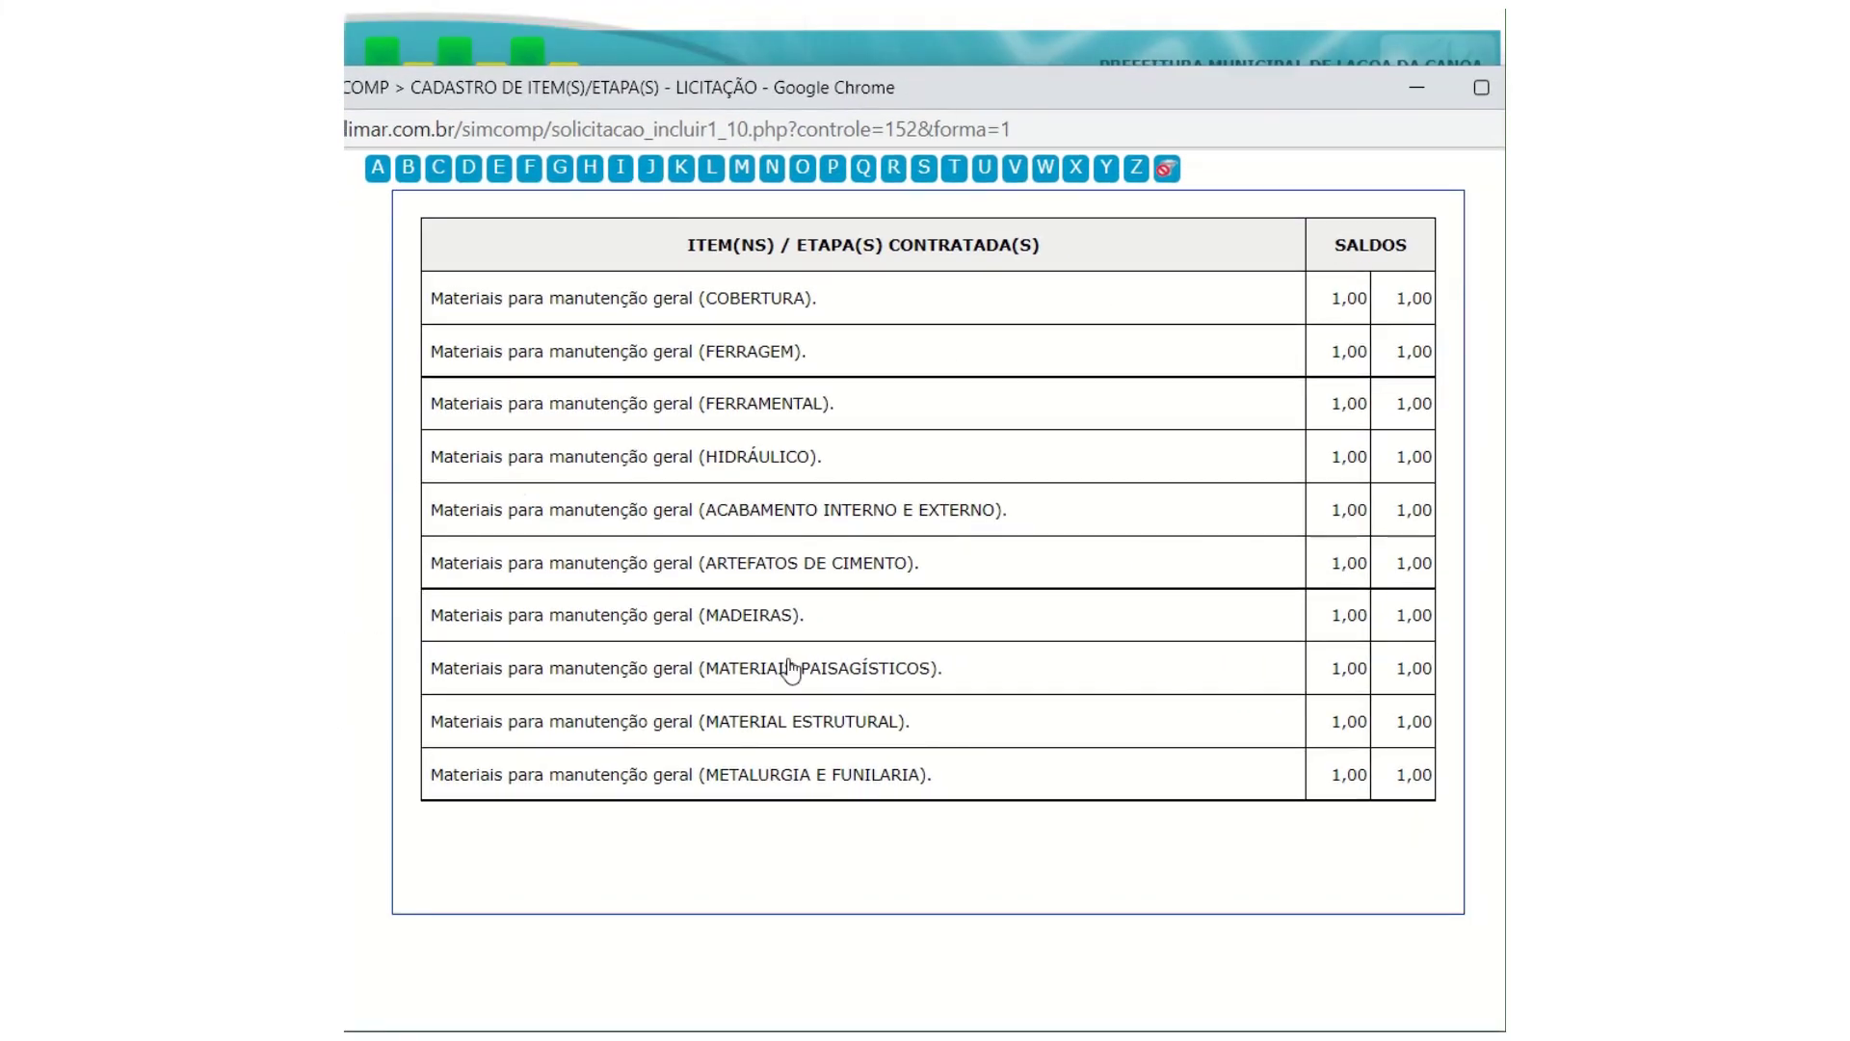
click(757, 510)
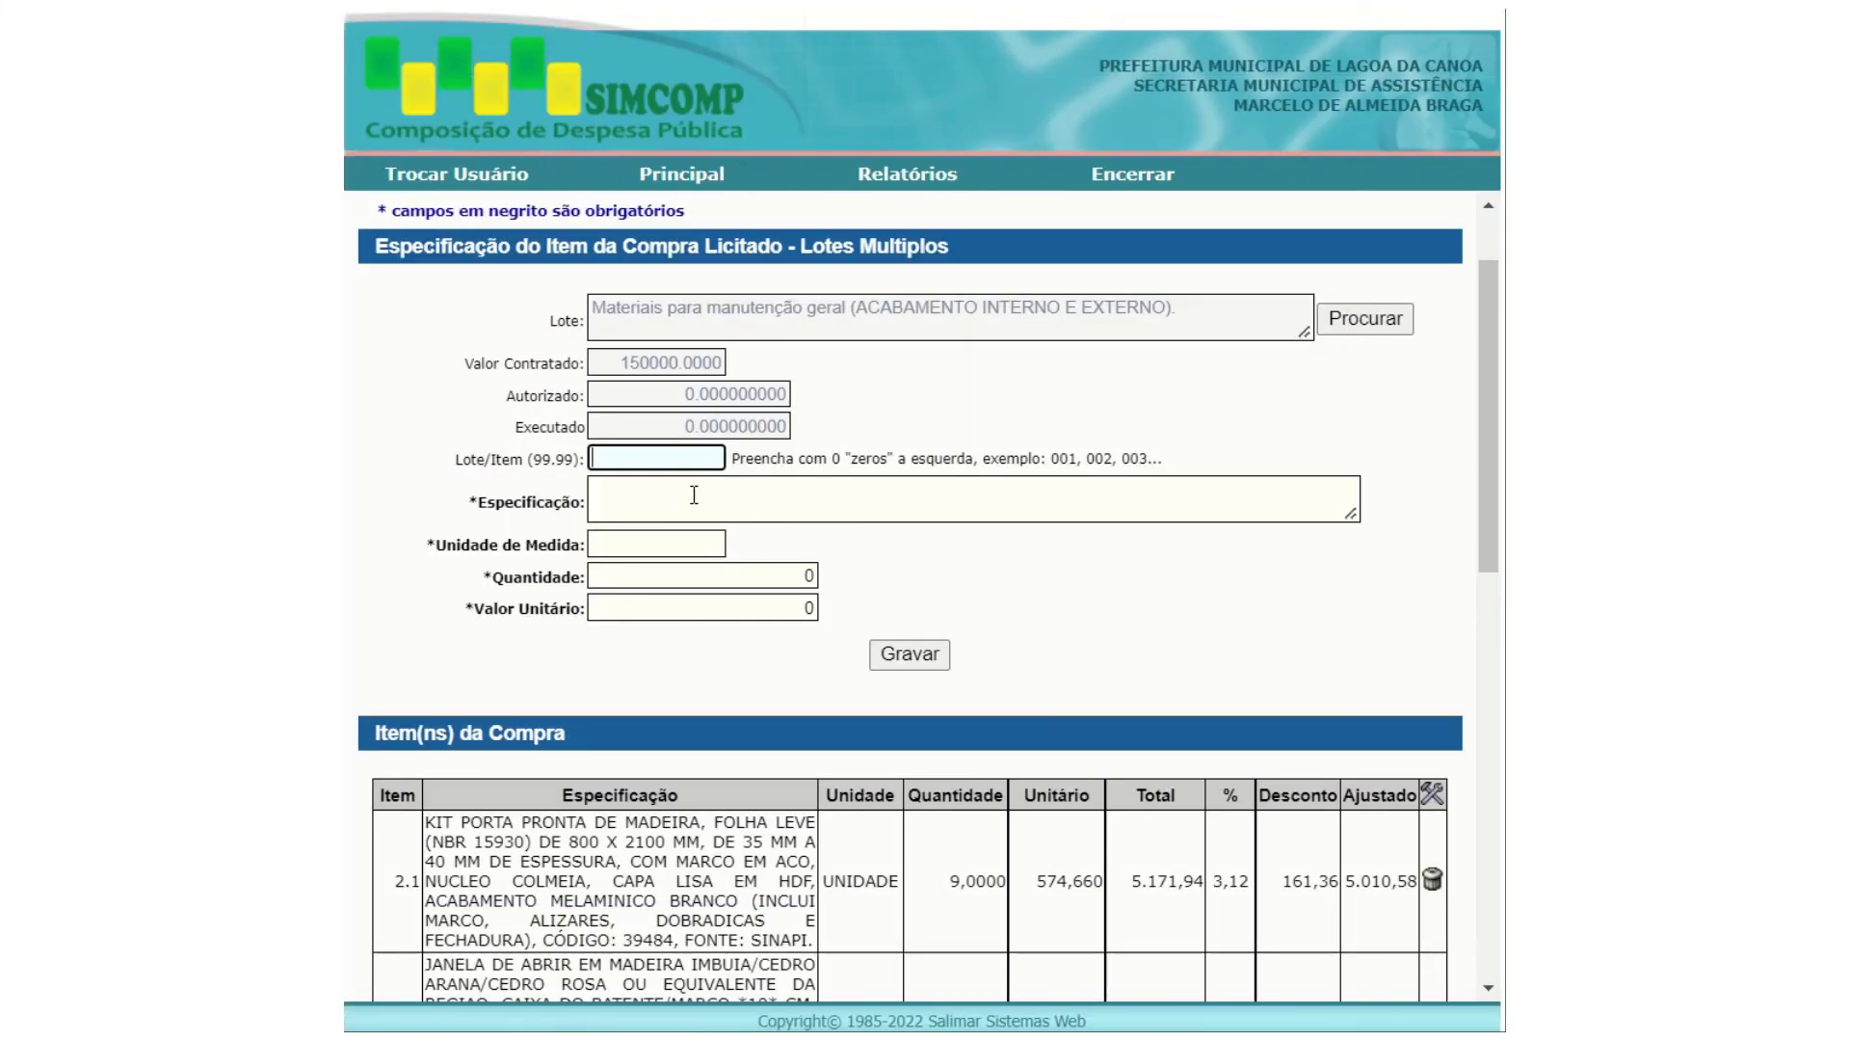
text(2.2)
Copy the description line with CÓDIGO: 7173 from the text file into Especificação and check its code and source.
key(alt+Tab)
click(618, 228)
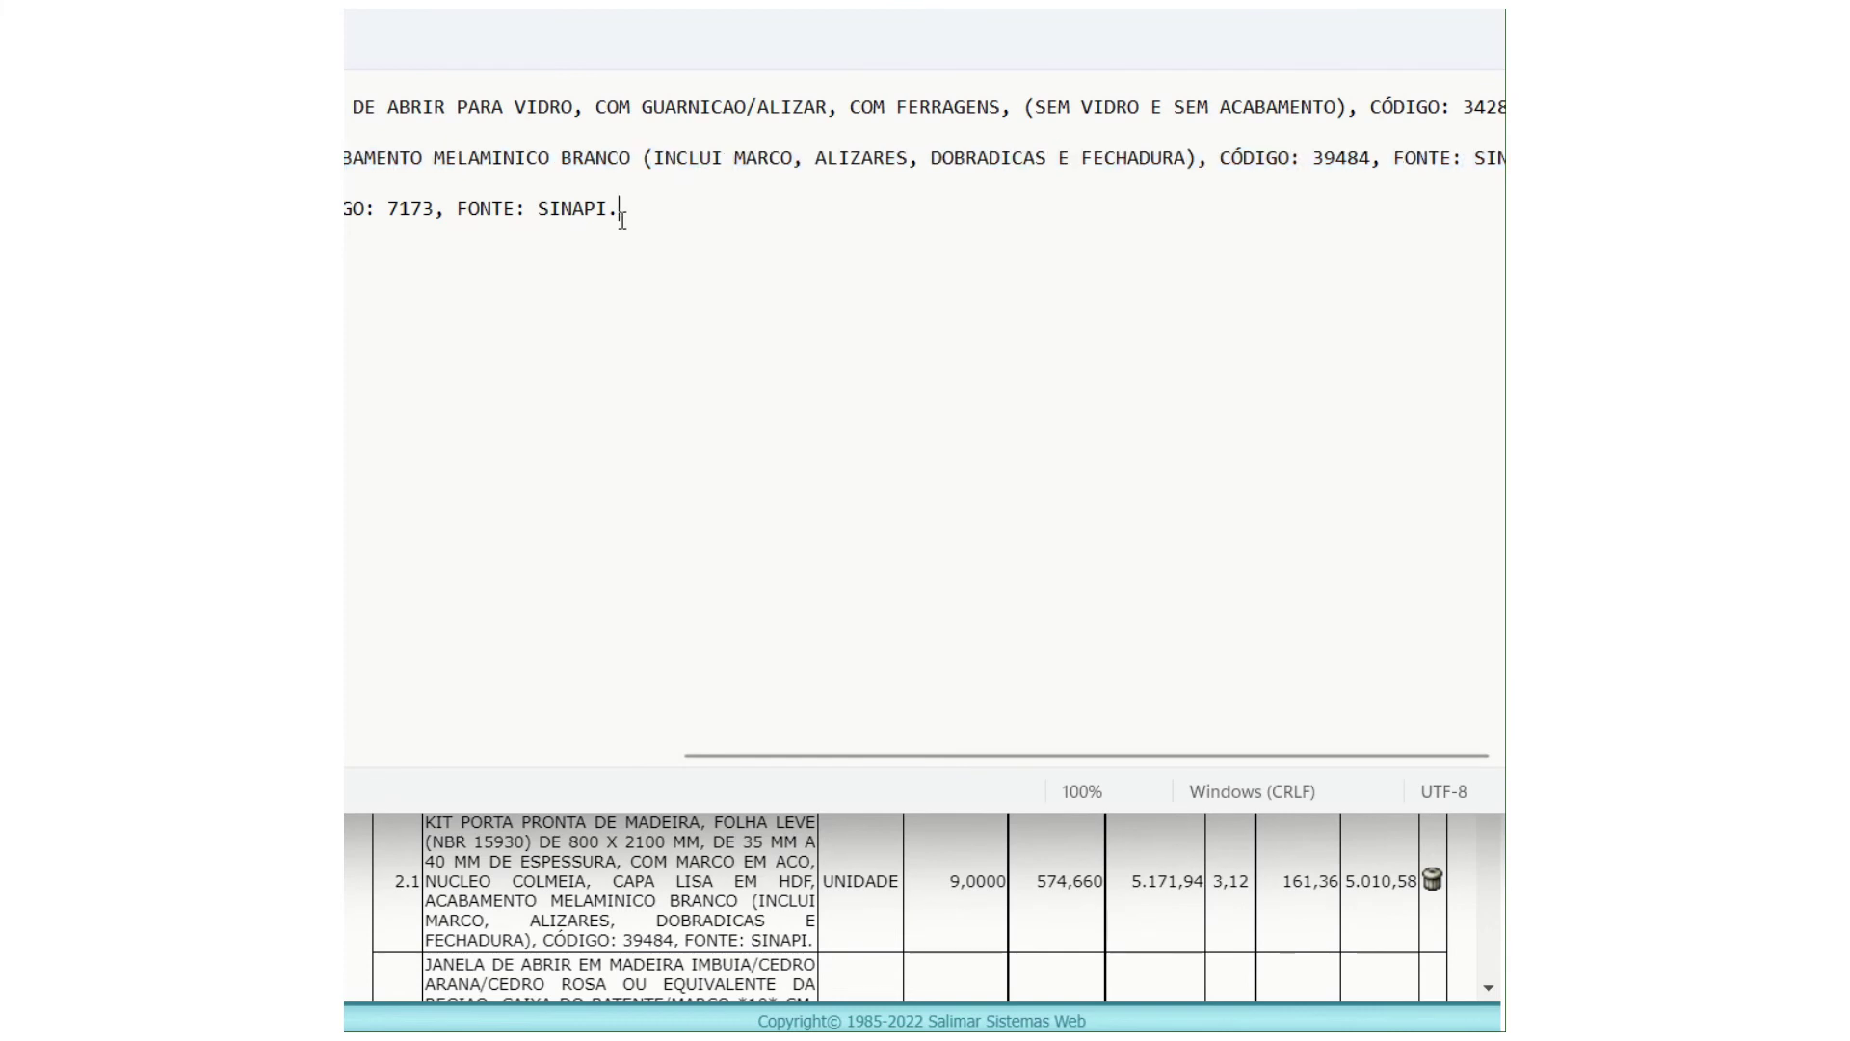
key(Home)
key(shift+End)
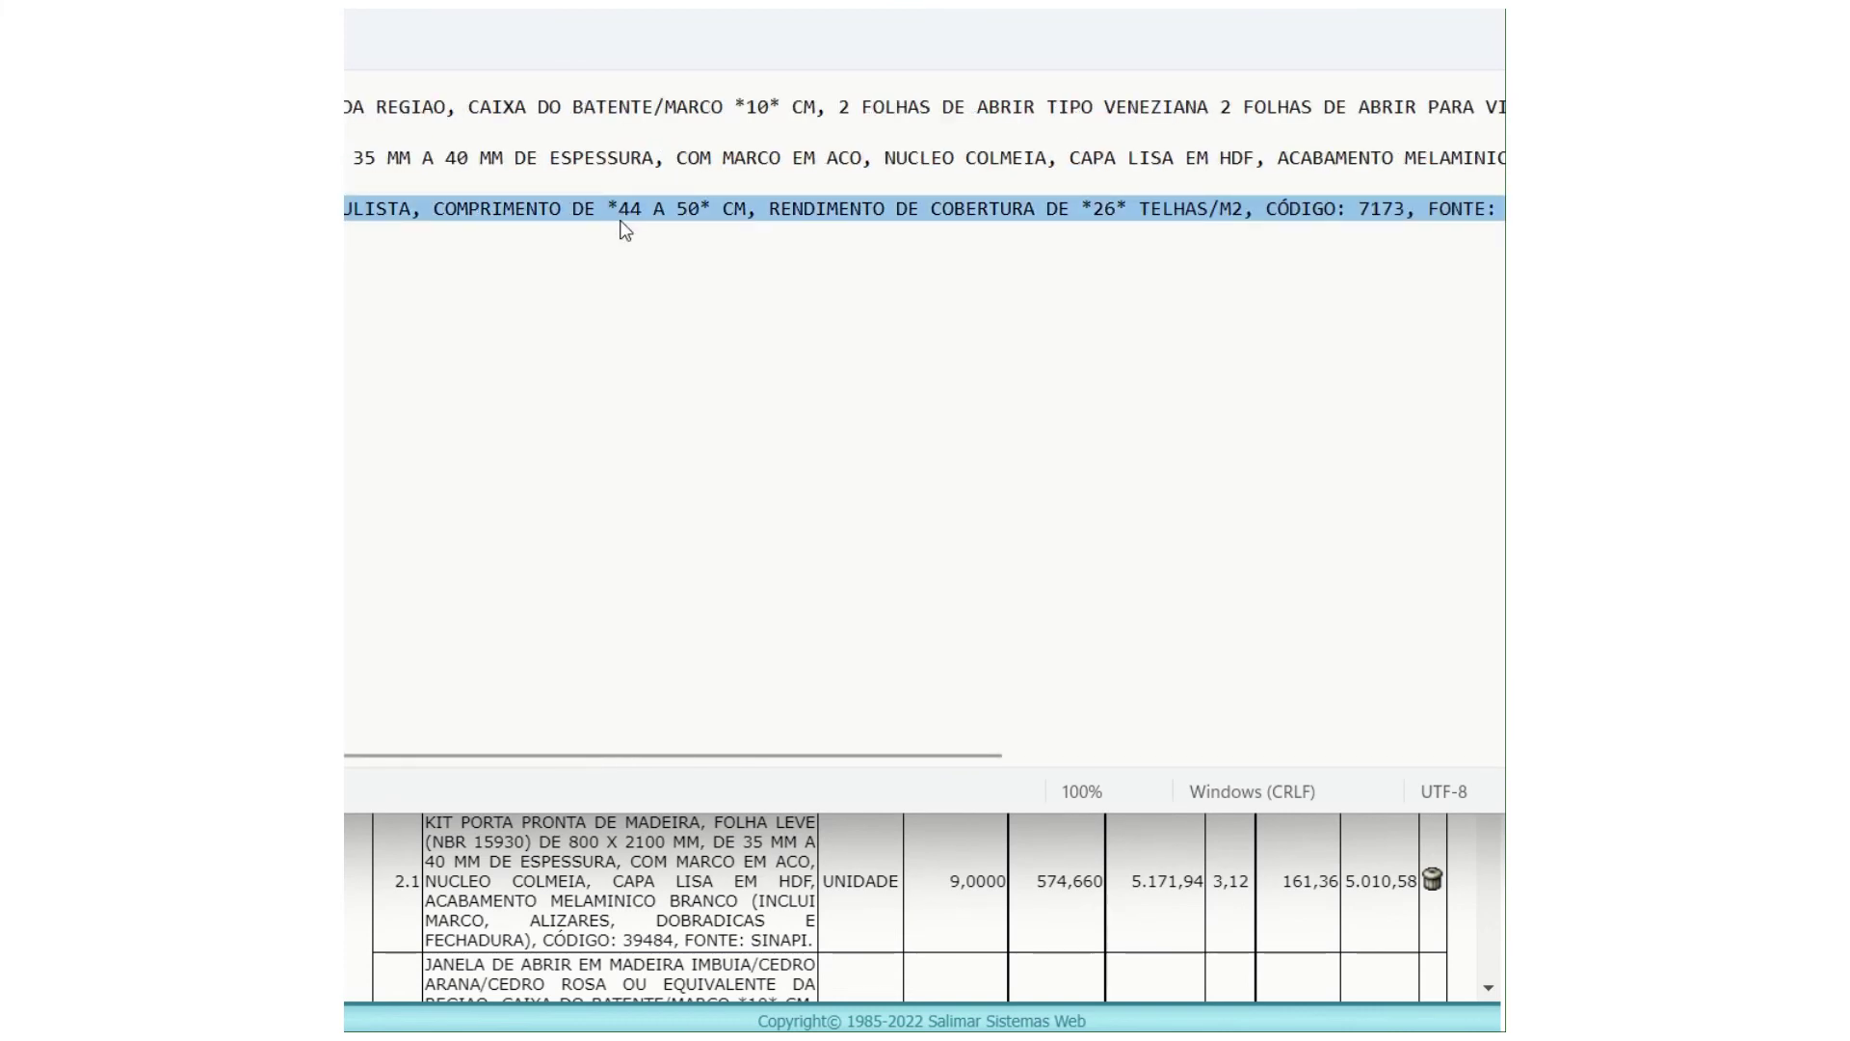
click(895, 949)
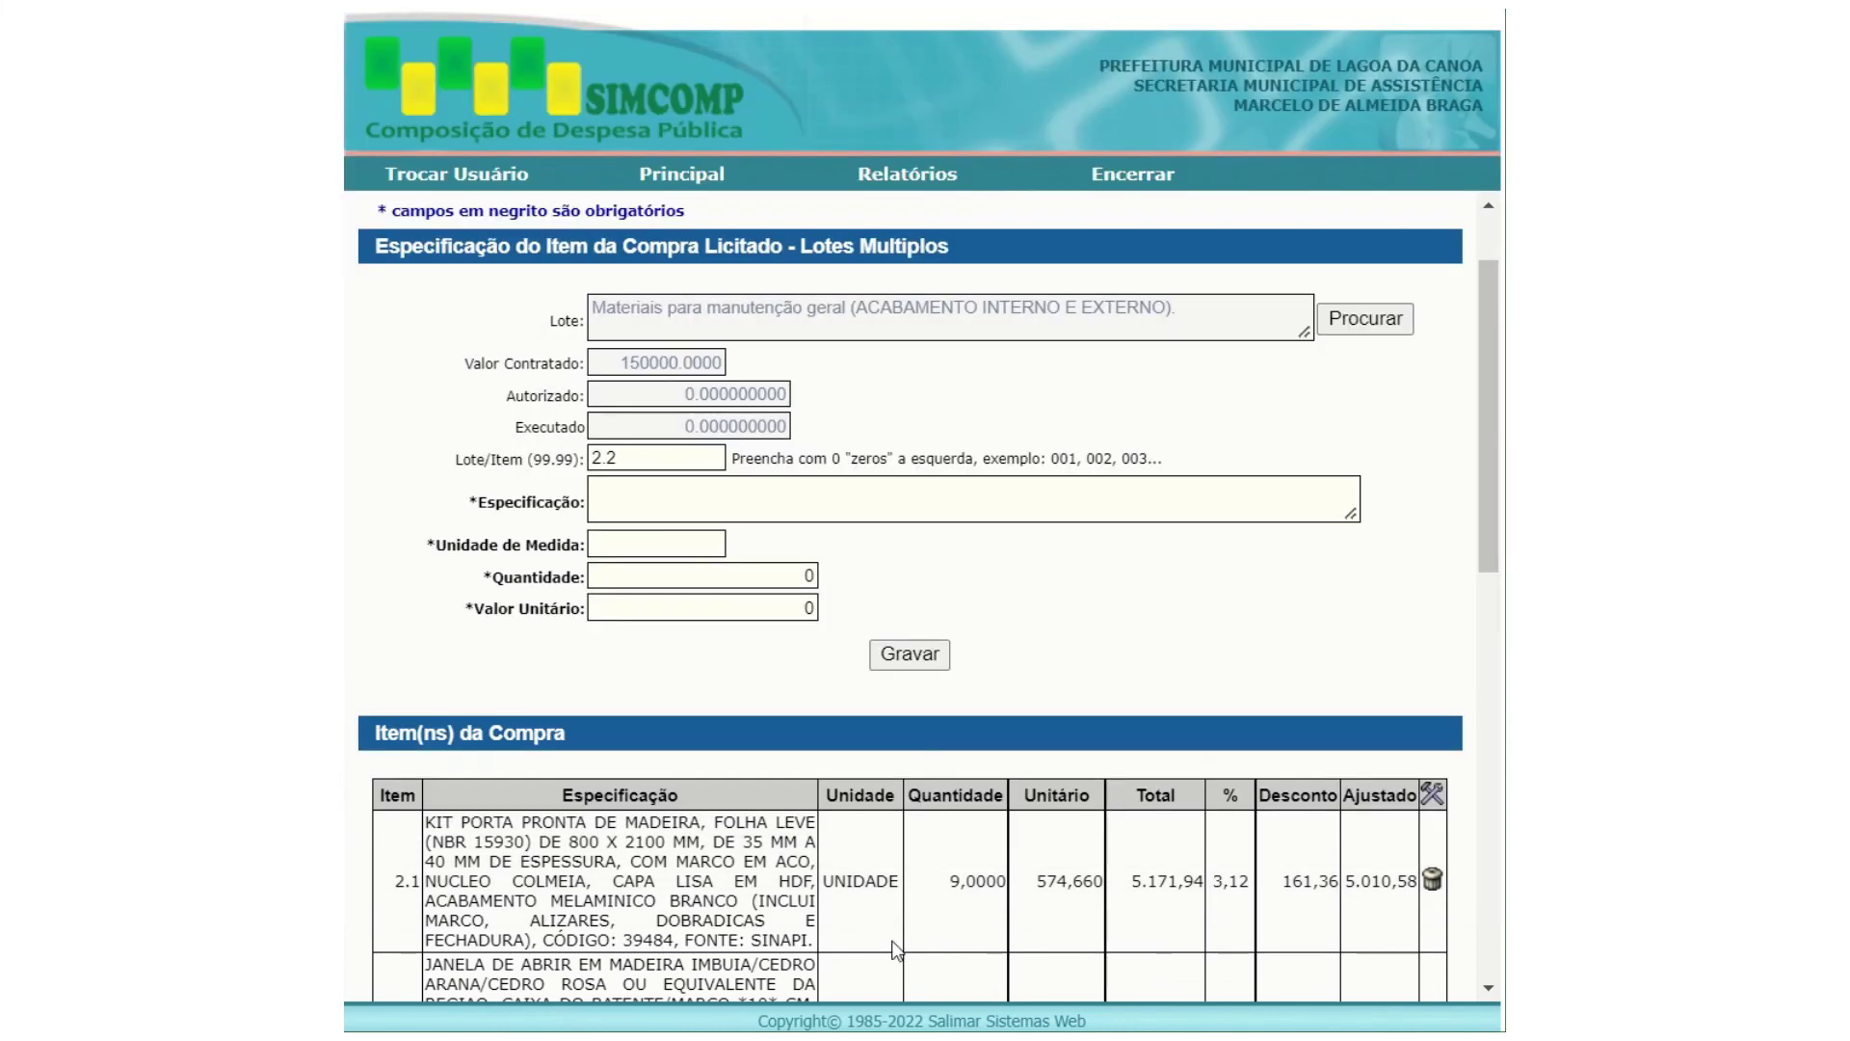
click(729, 498)
key(ctrl+v)
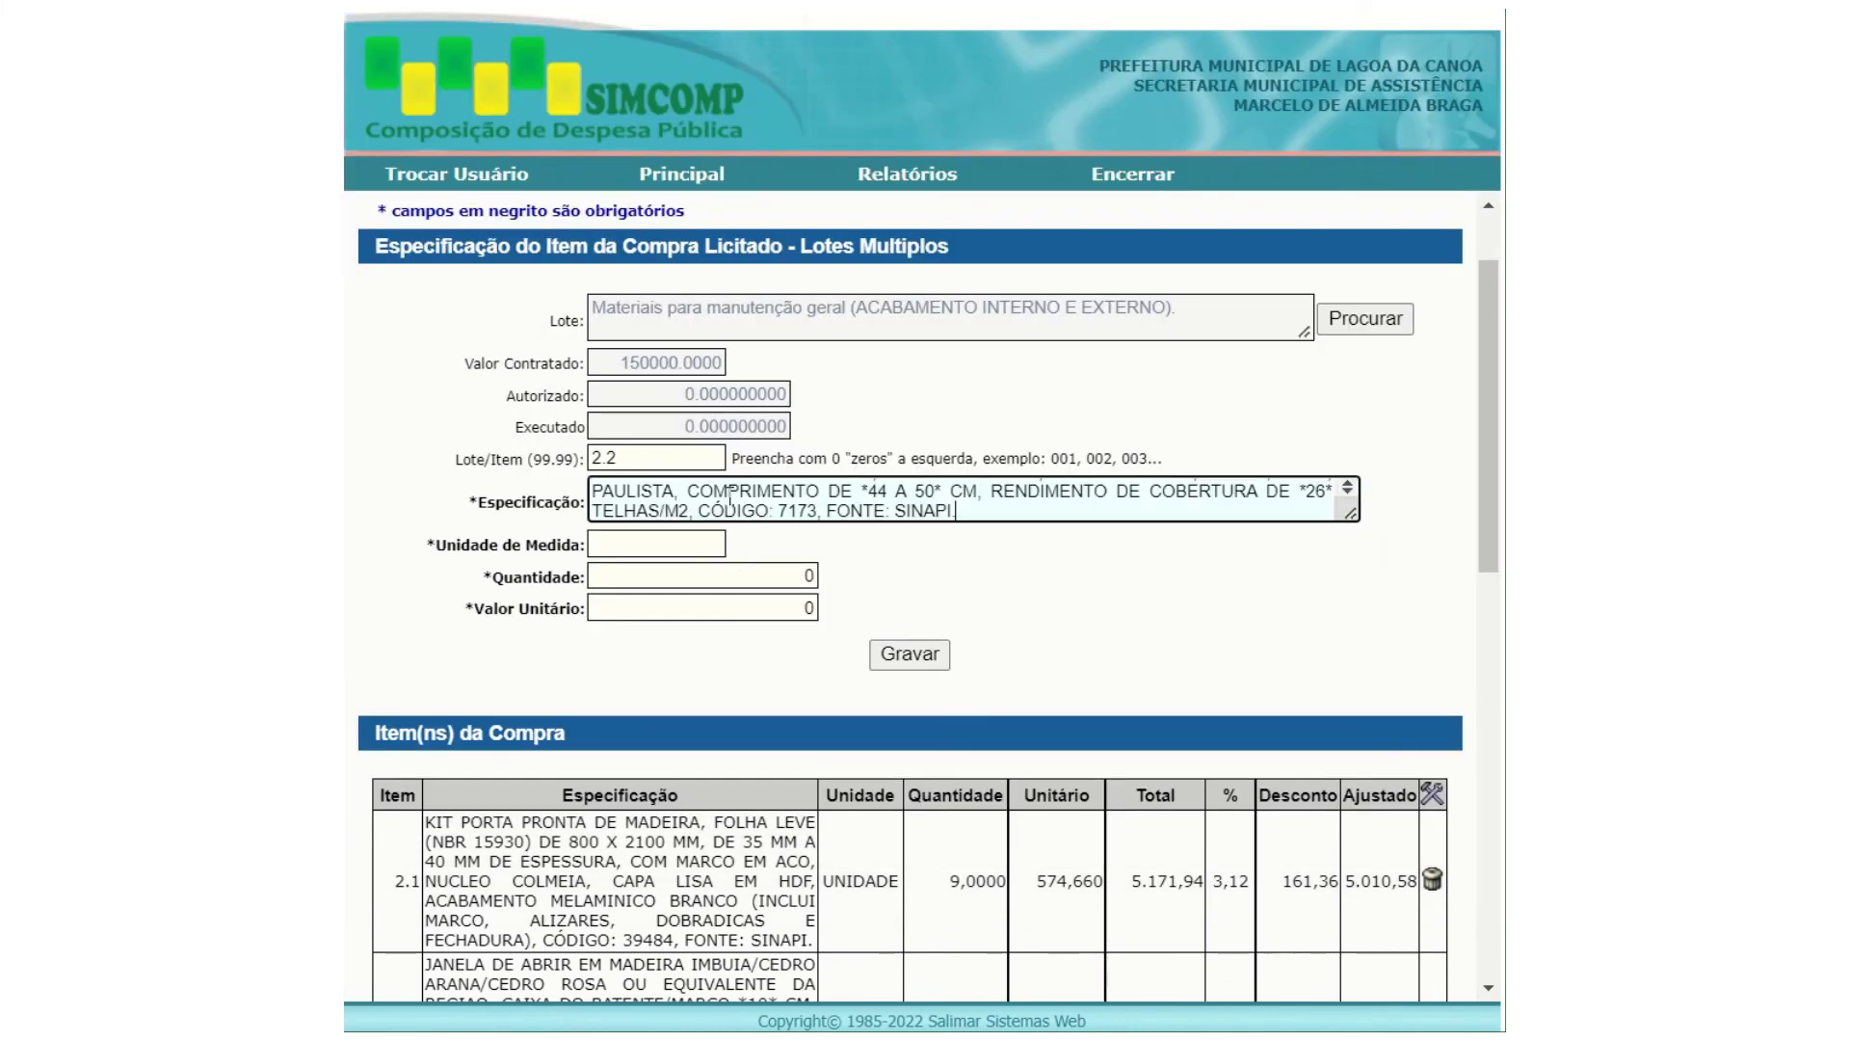
drag(700, 510, 971, 501)
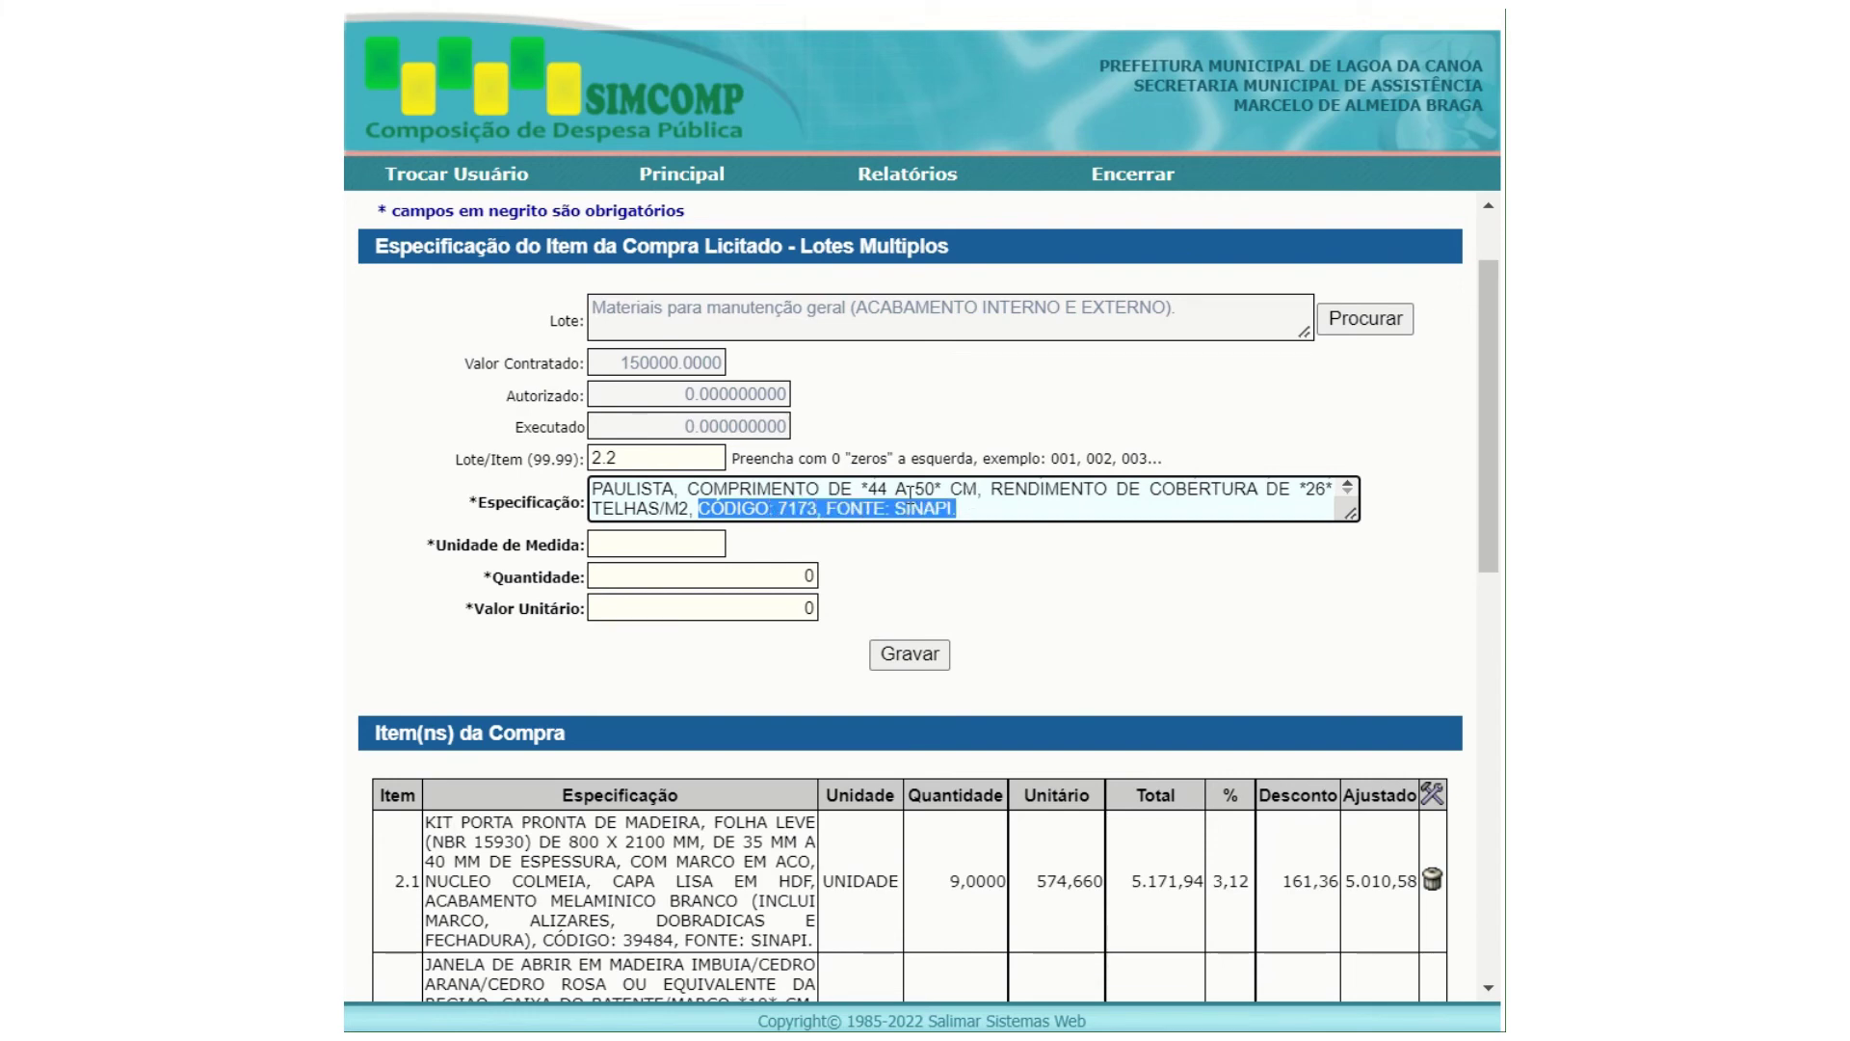
Set the item's Unidade de Medida to M2 and its Quantidade to 1,20.
click(705, 542)
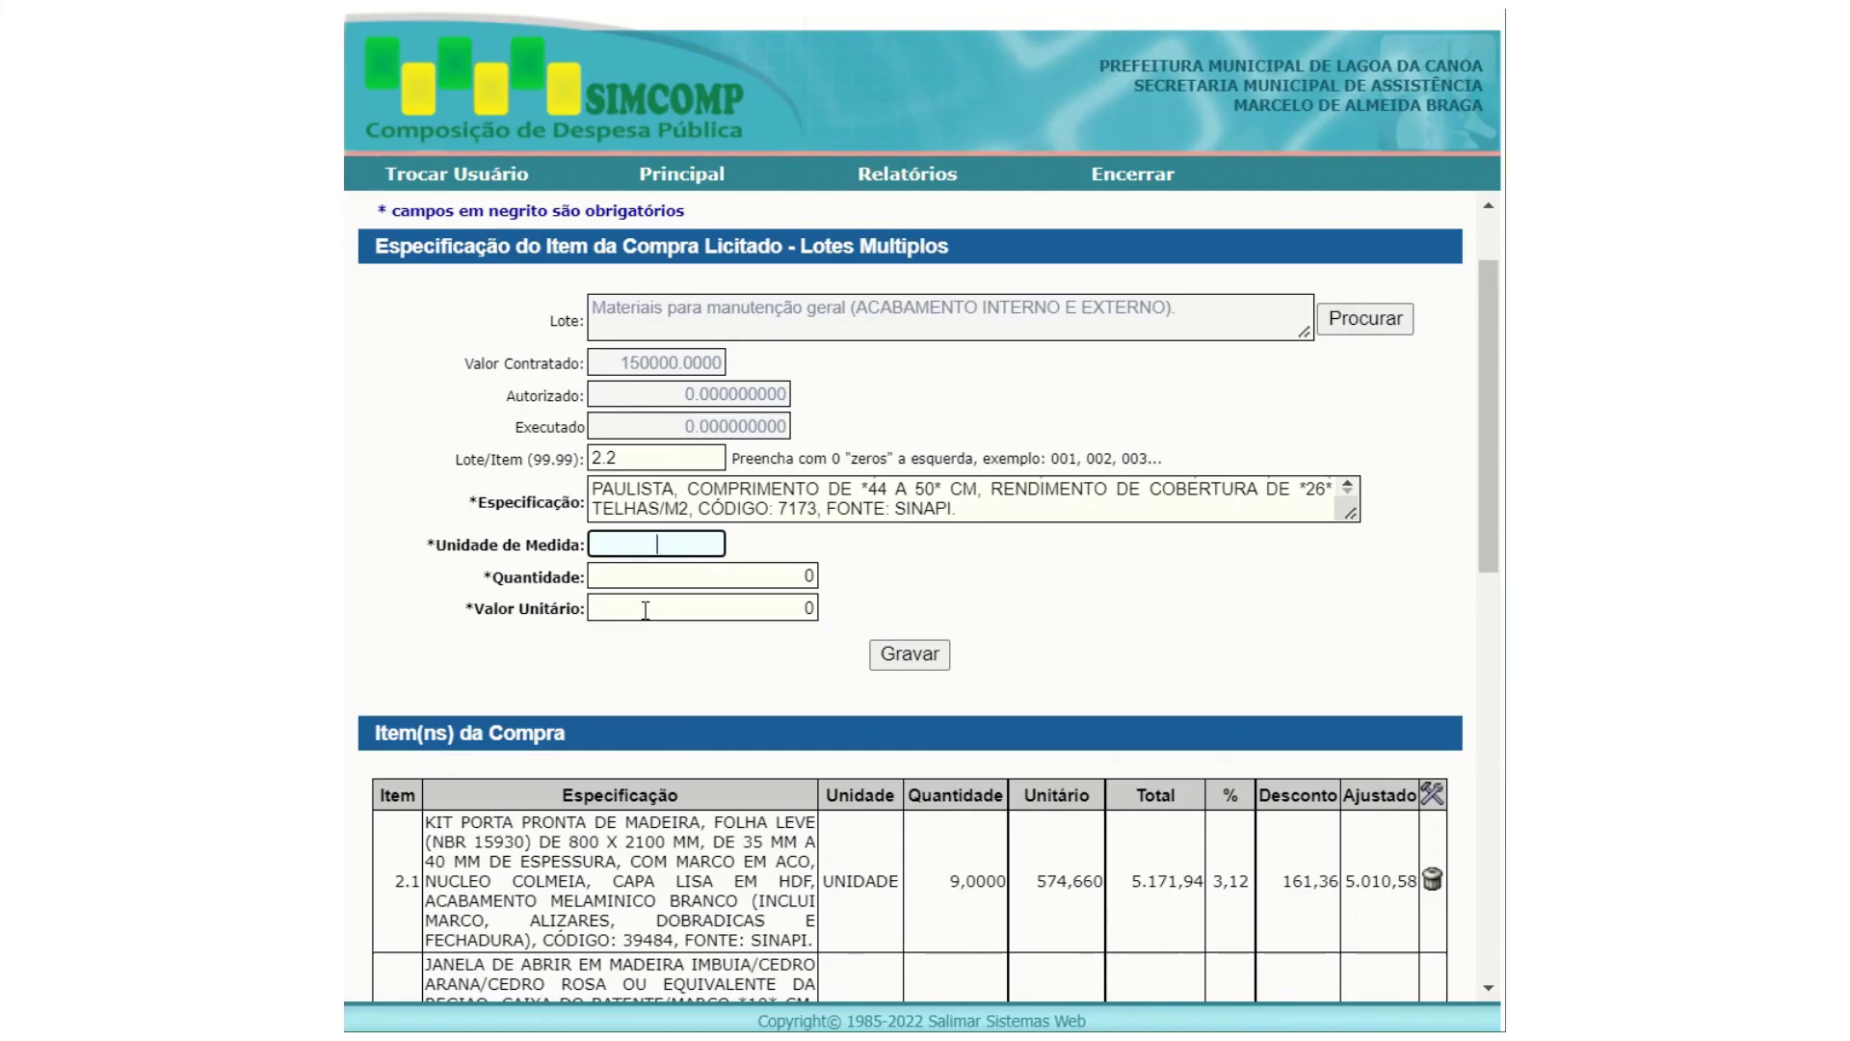
text(M2)
key(Tab)
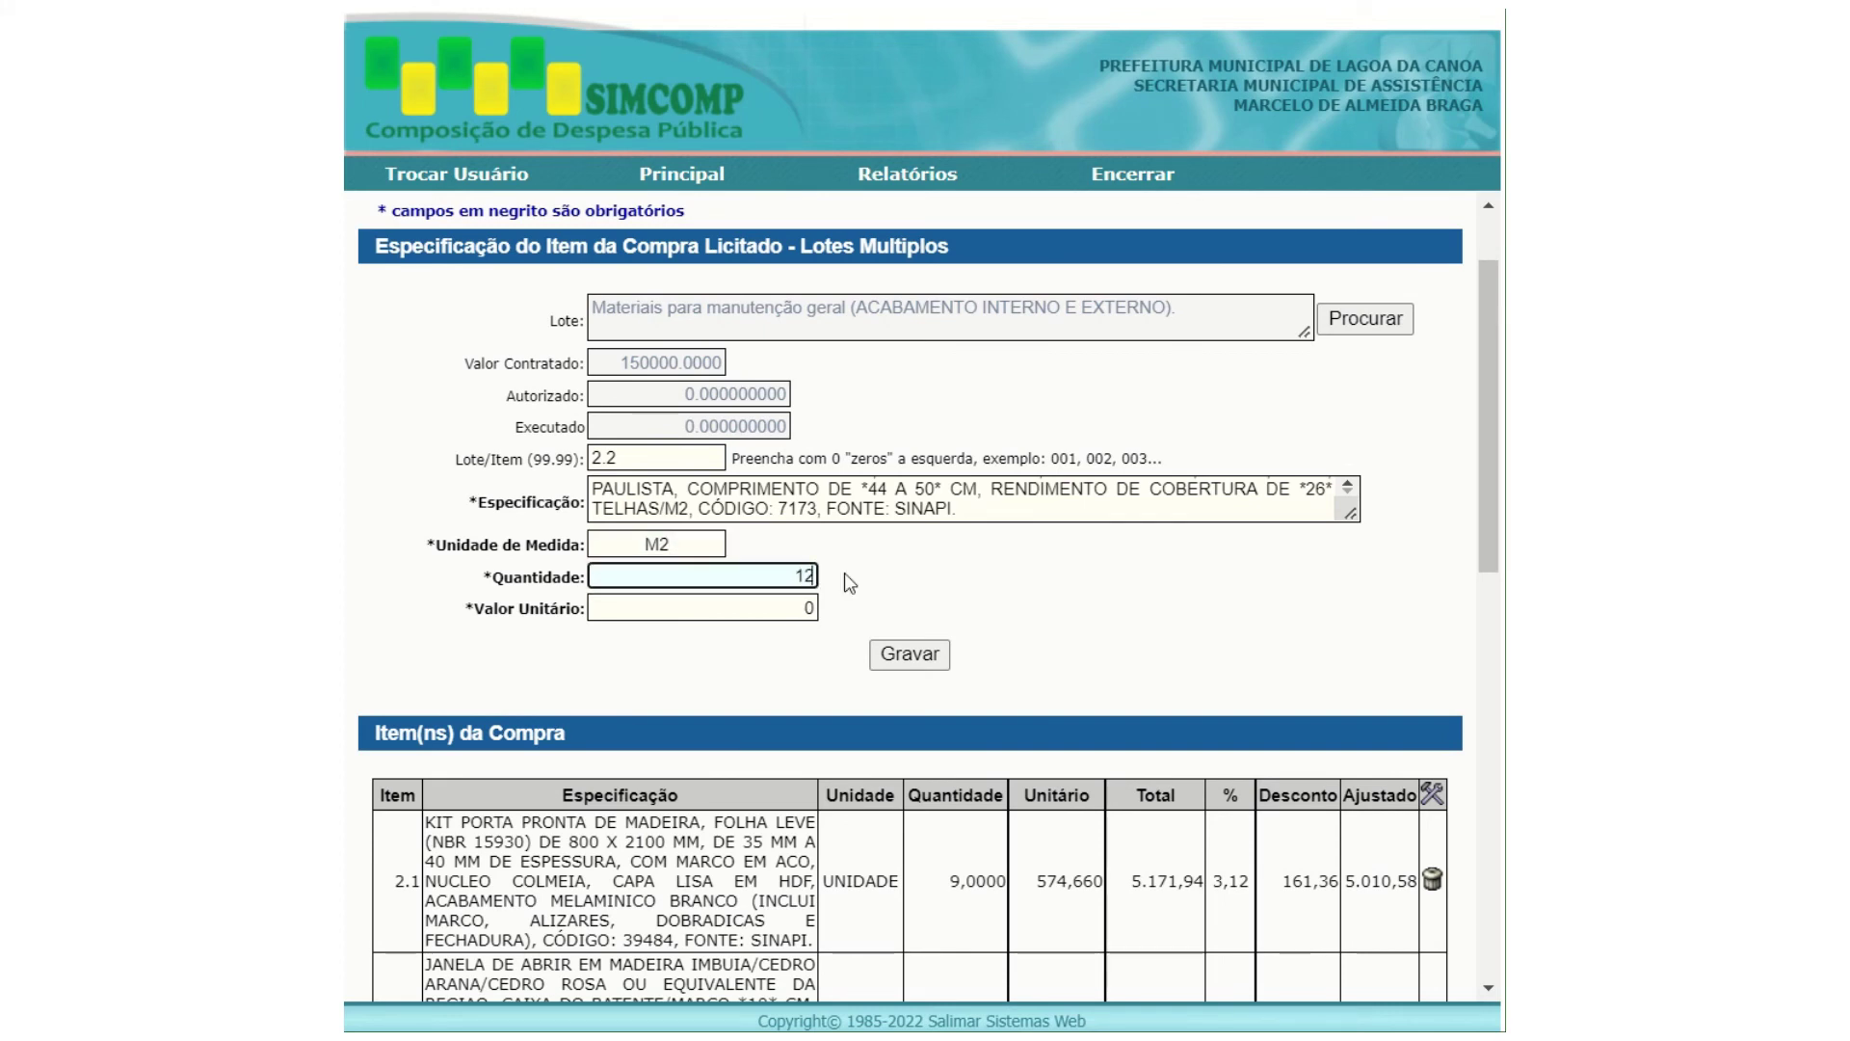
text(1,20)
key(Tab)
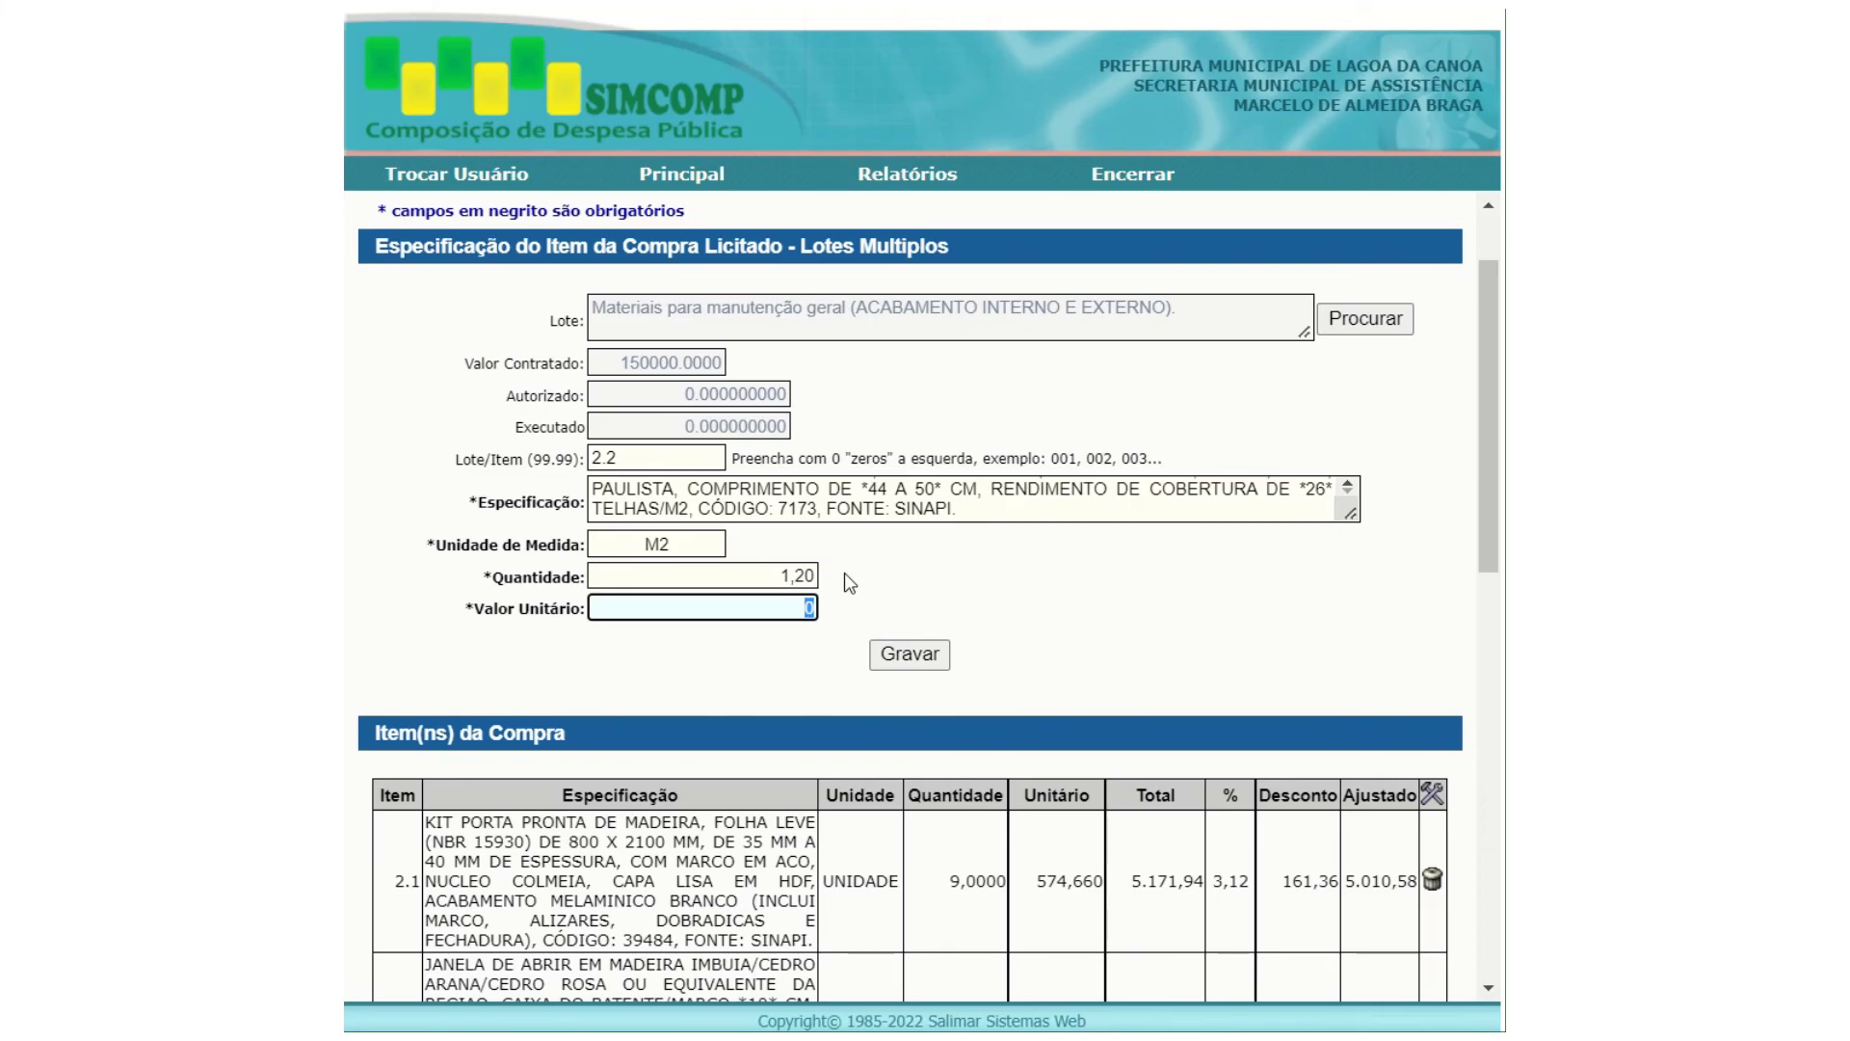
Look up the undiscounted unit price in the Ordem de Fornecimento, set Valor Unitário to 725,00, and save item 2.2.
key(alt+Tab)
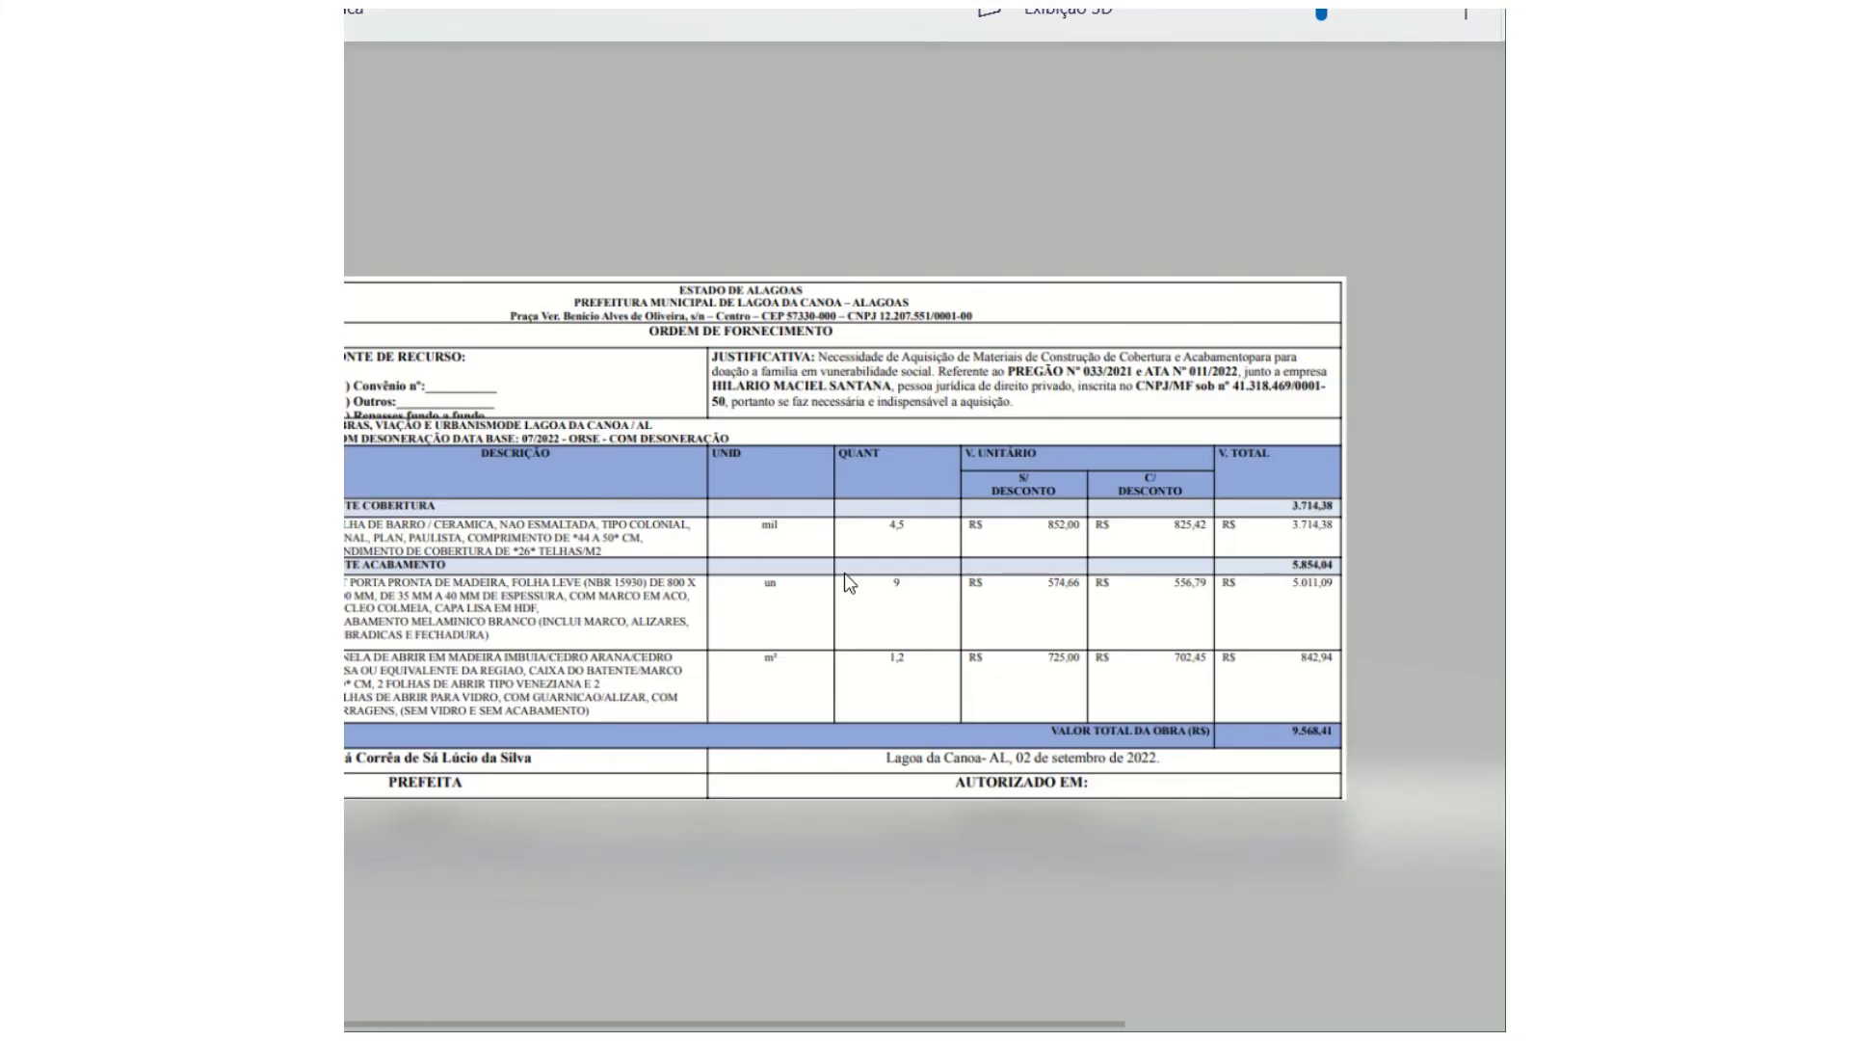
key(alt+Tab)
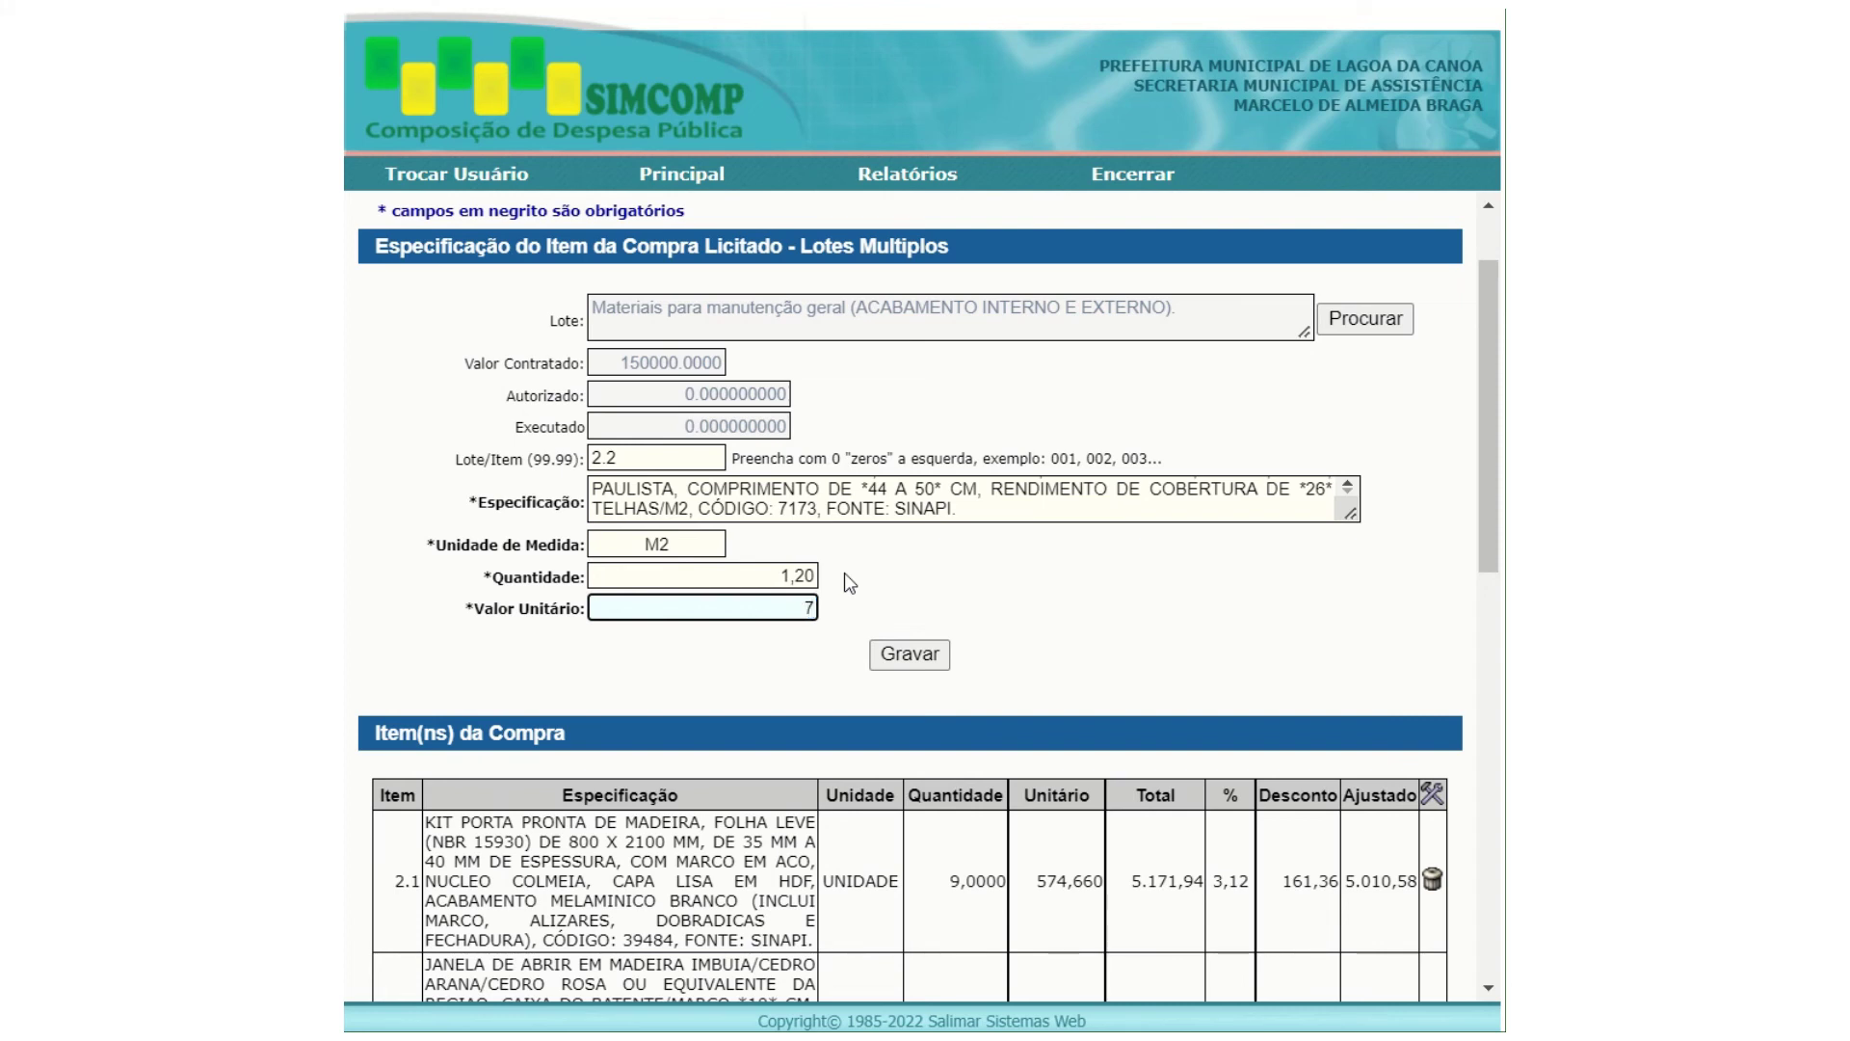
text(,25)
text(0)
text(0)
click(906, 657)
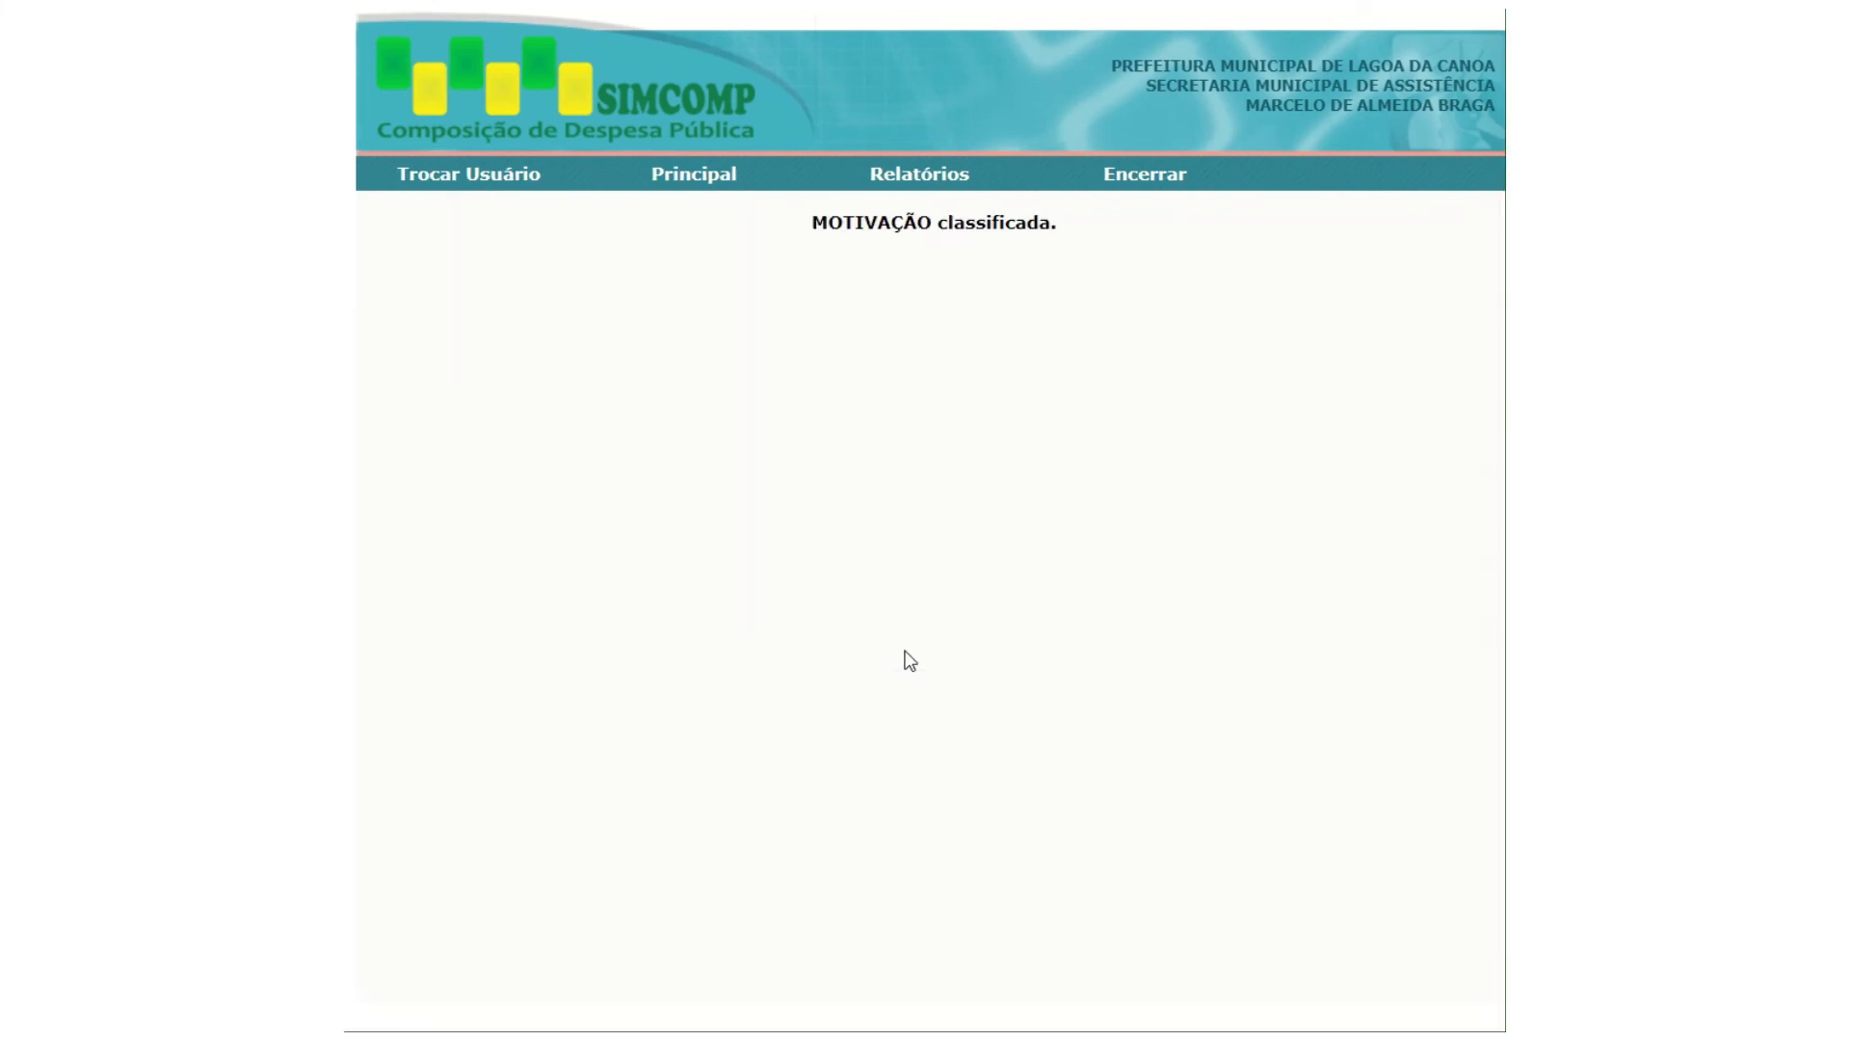
Review the saved items and their totals in the Item(ns) da Compra table.
scroll(908, 651, down, 5)
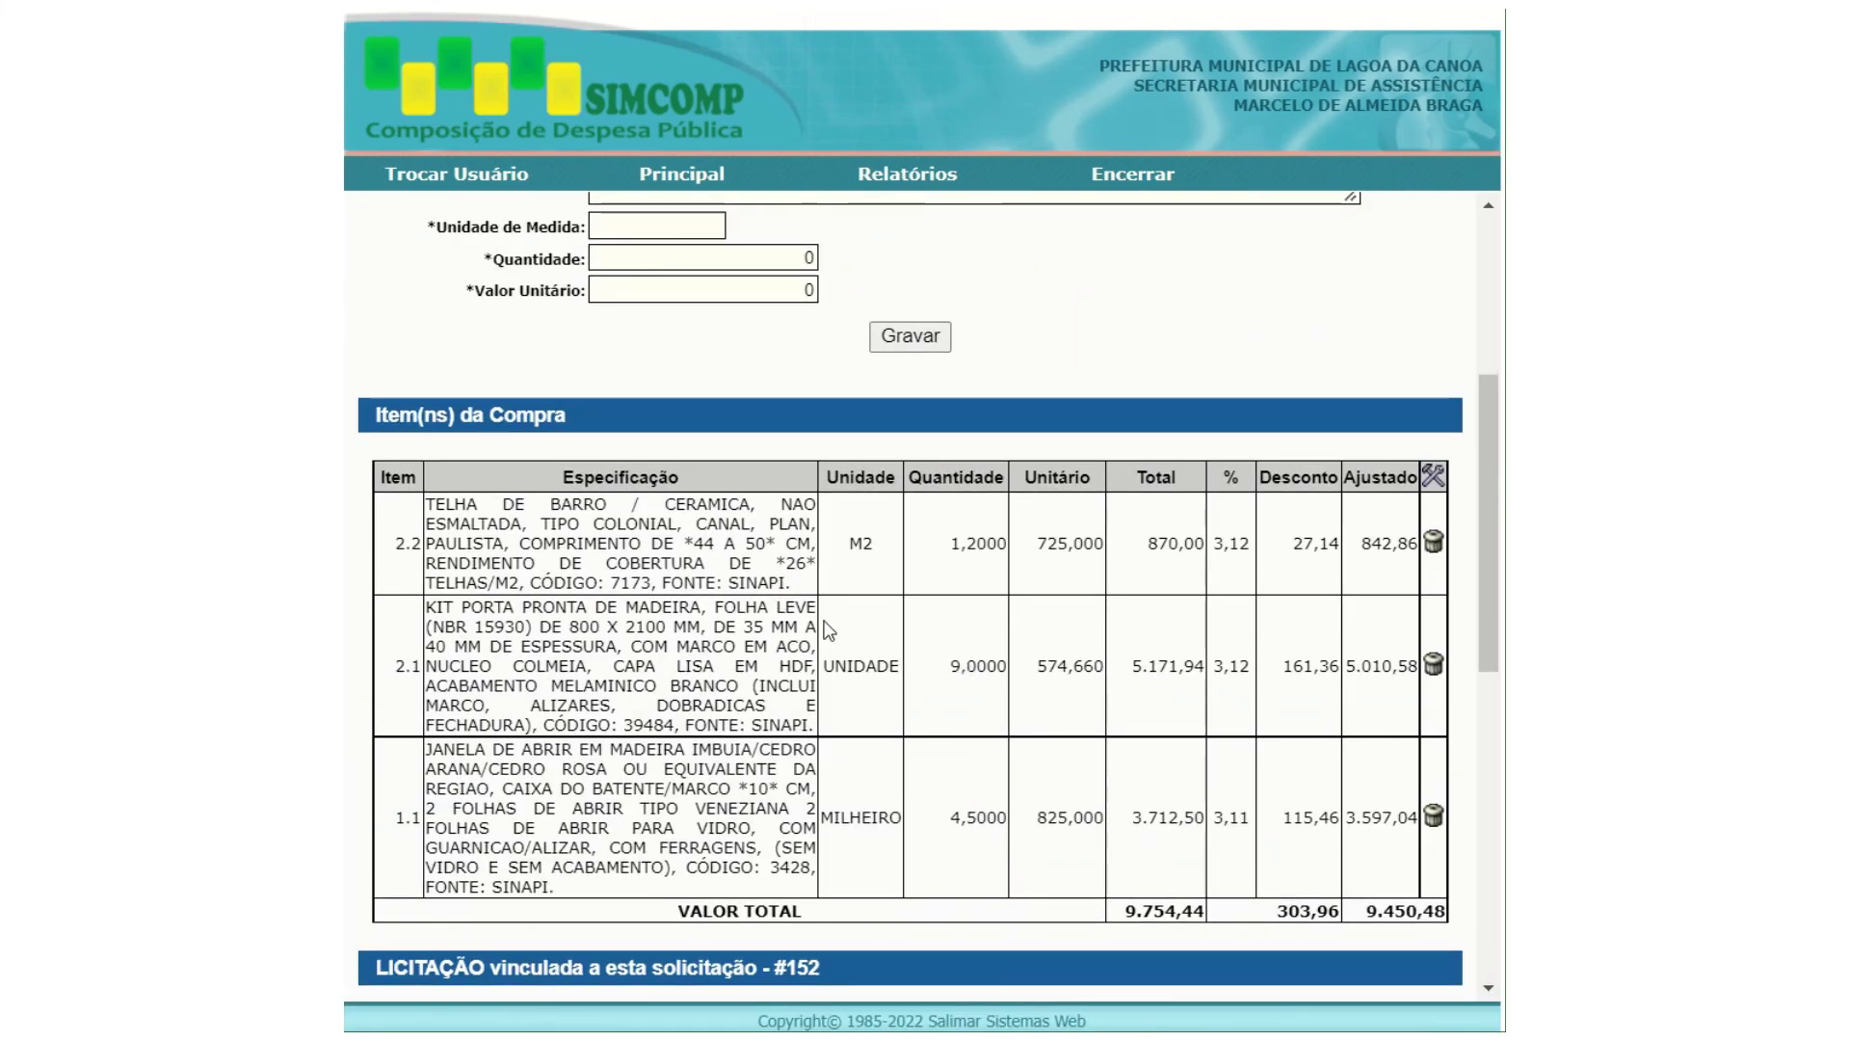
scroll(826, 631, down, 3)
scroll(825, 631, up, 12)
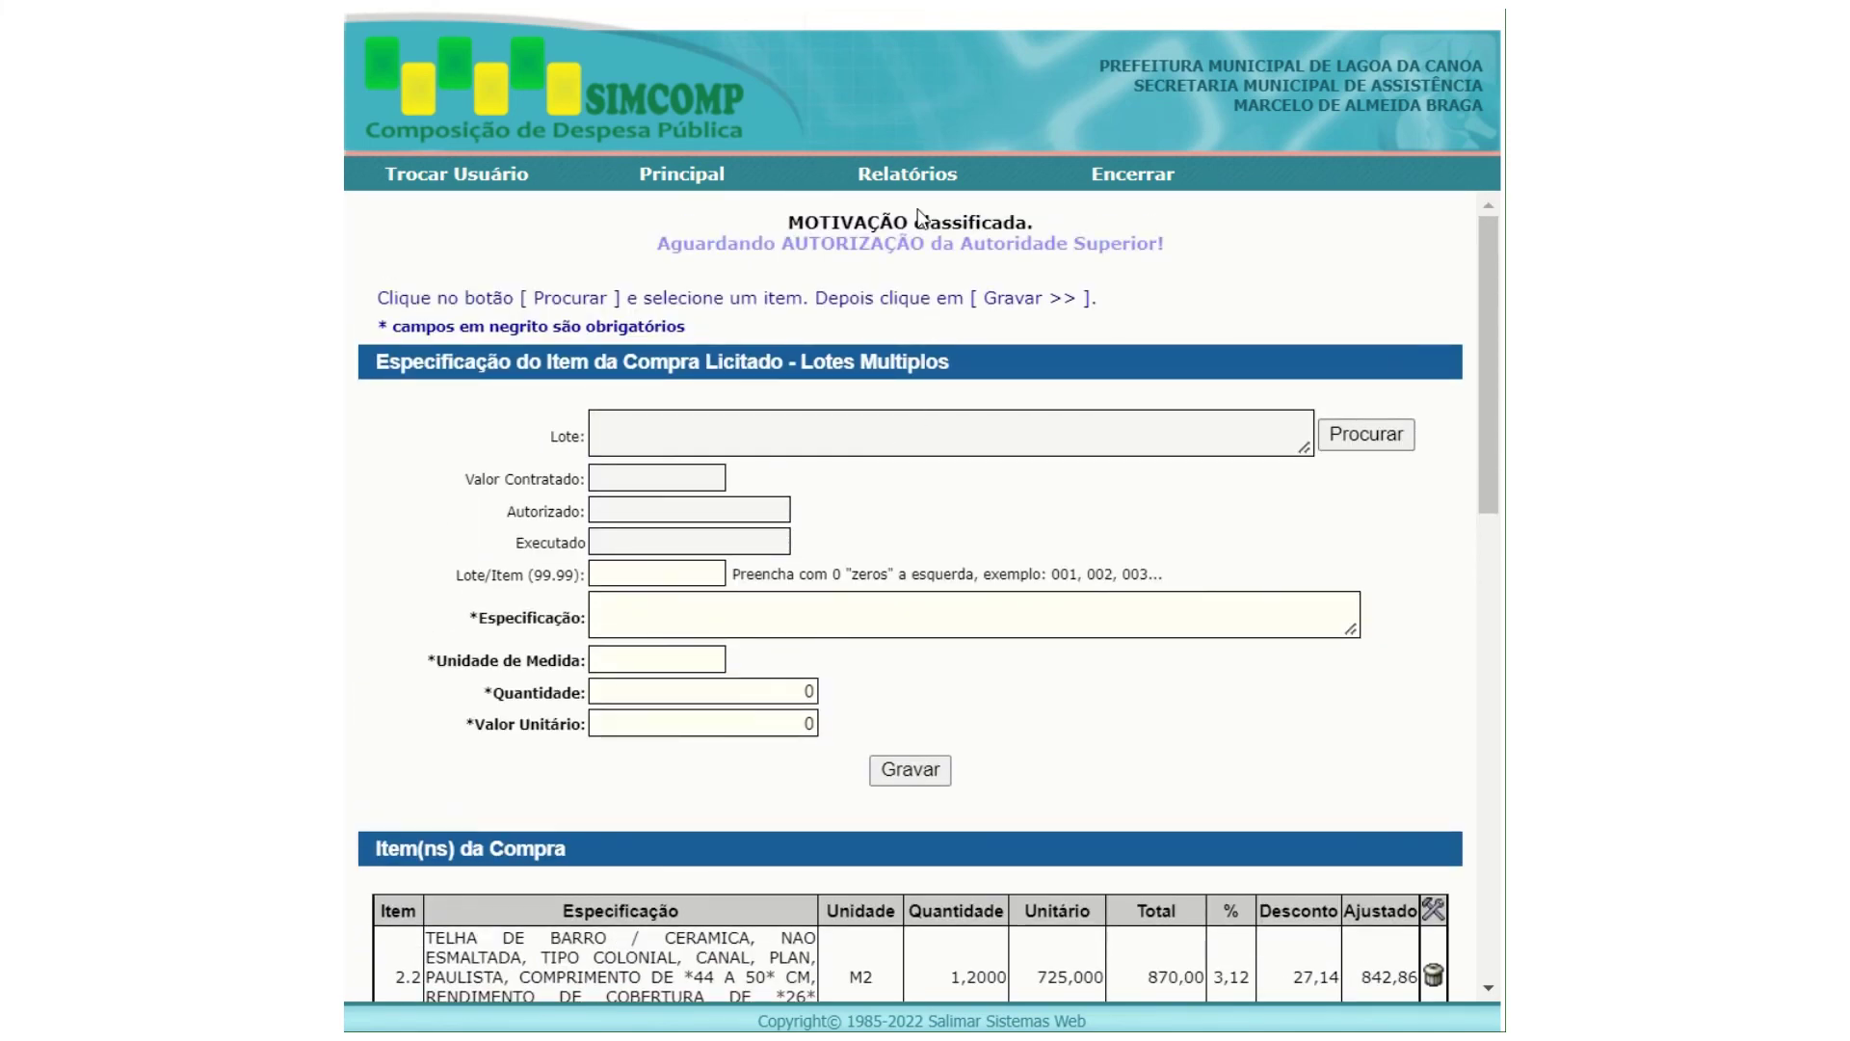
View the Solicitação de Autorização de Compra report and return to the item registration form.
mouse_move(908, 175)
click(905, 222)
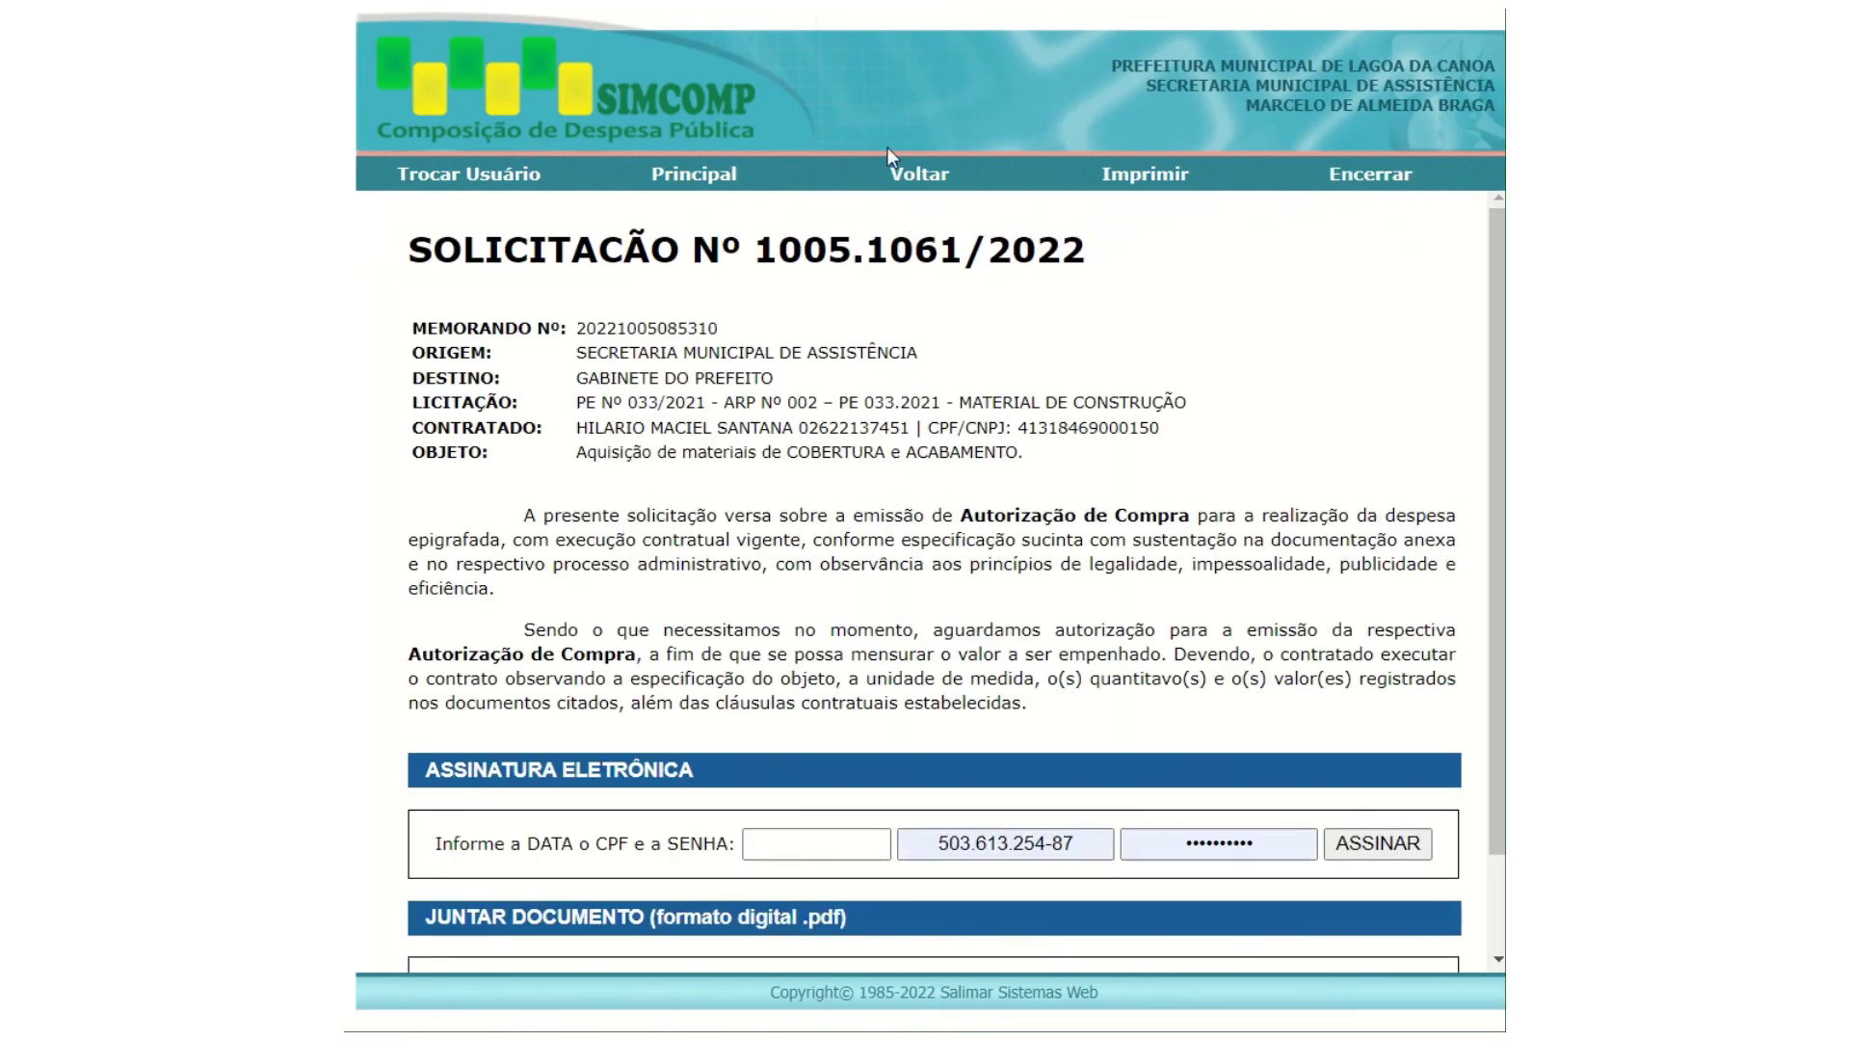
click(918, 183)
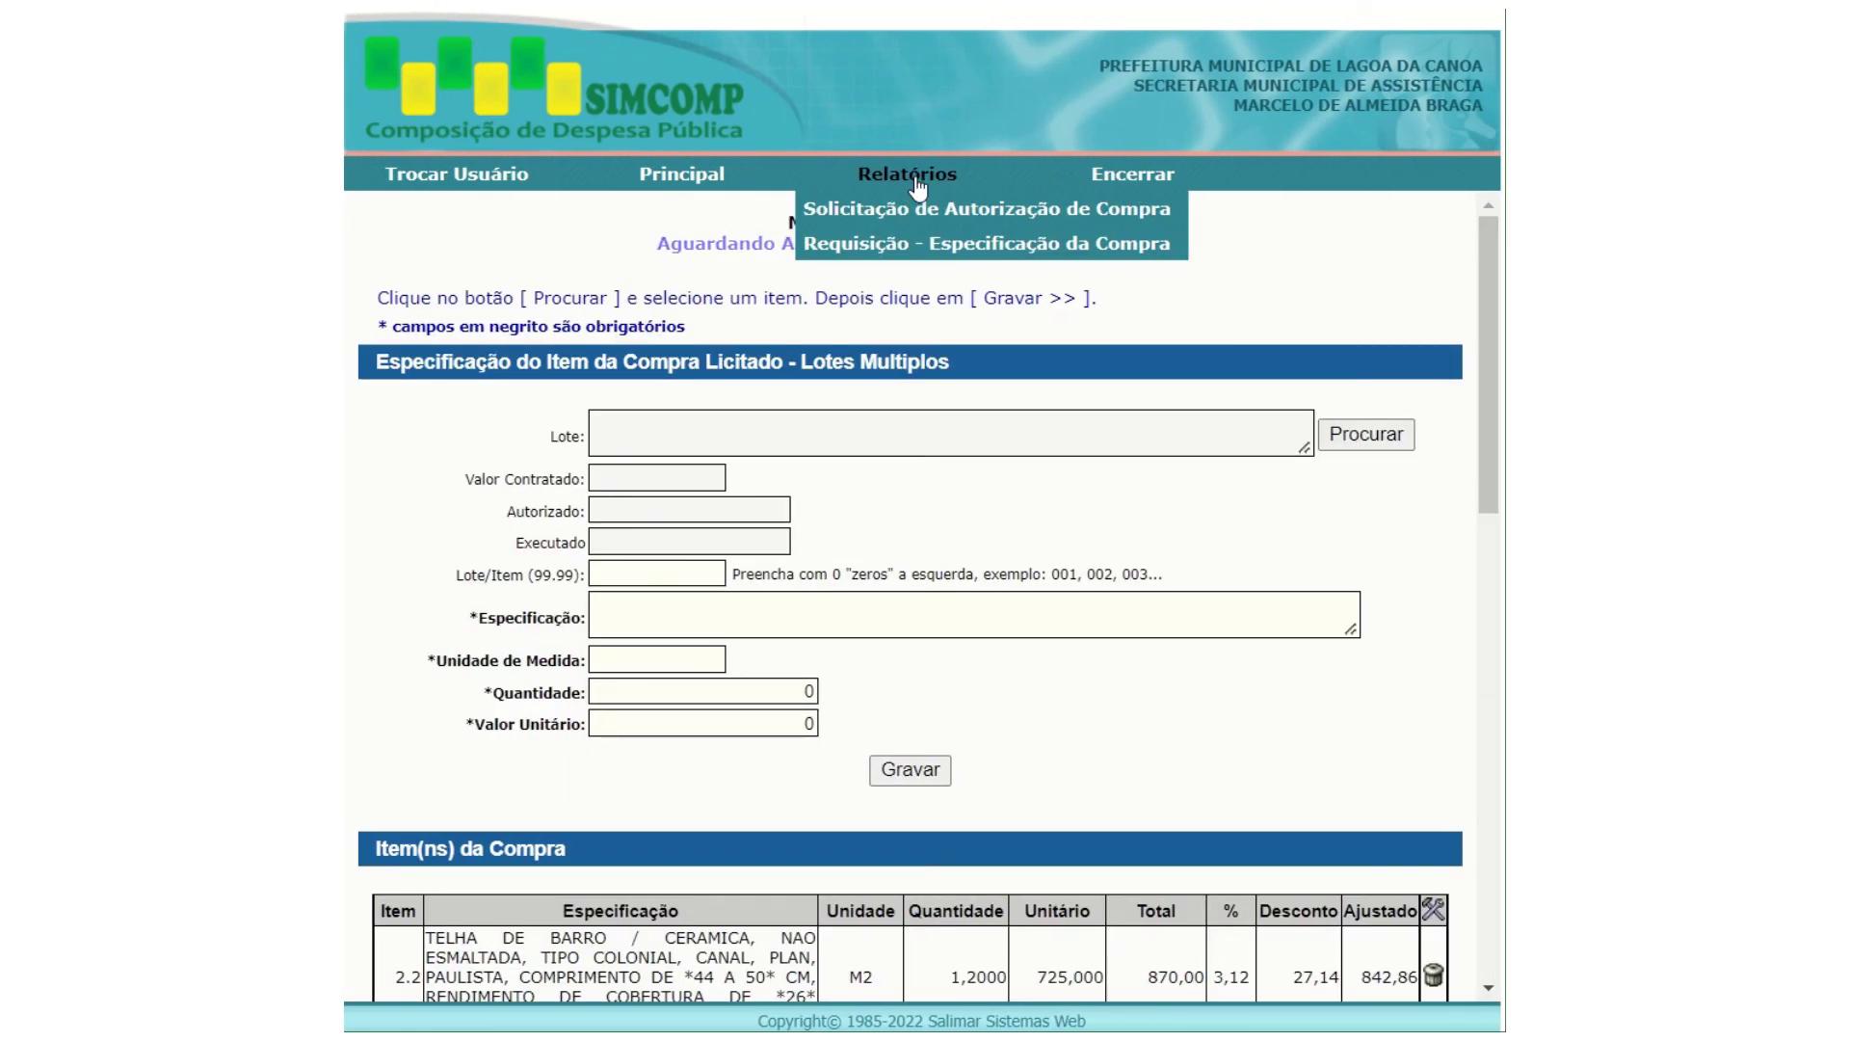
Open the Requisição - Especificação da Compra report, review its item list, and end the SIMCOMP session.
click(940, 245)
scroll(986, 482, down, 2)
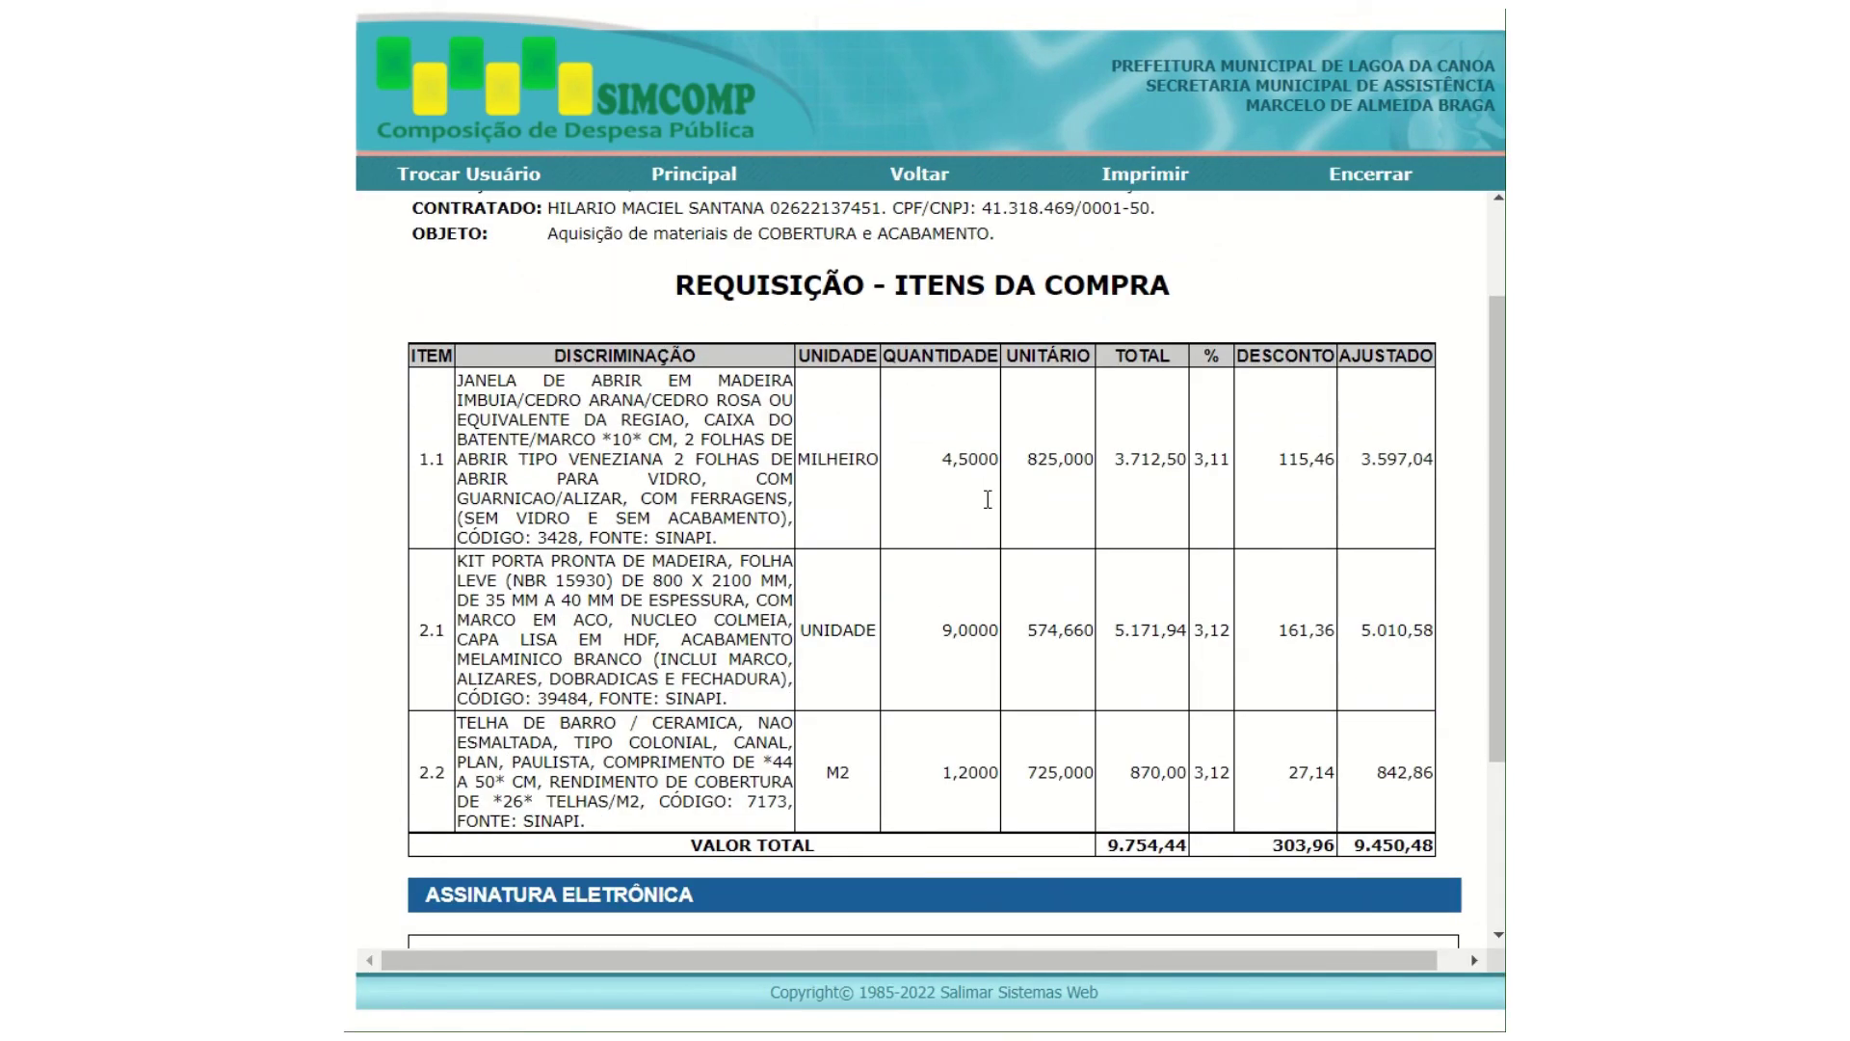
scroll(988, 499, up, 2)
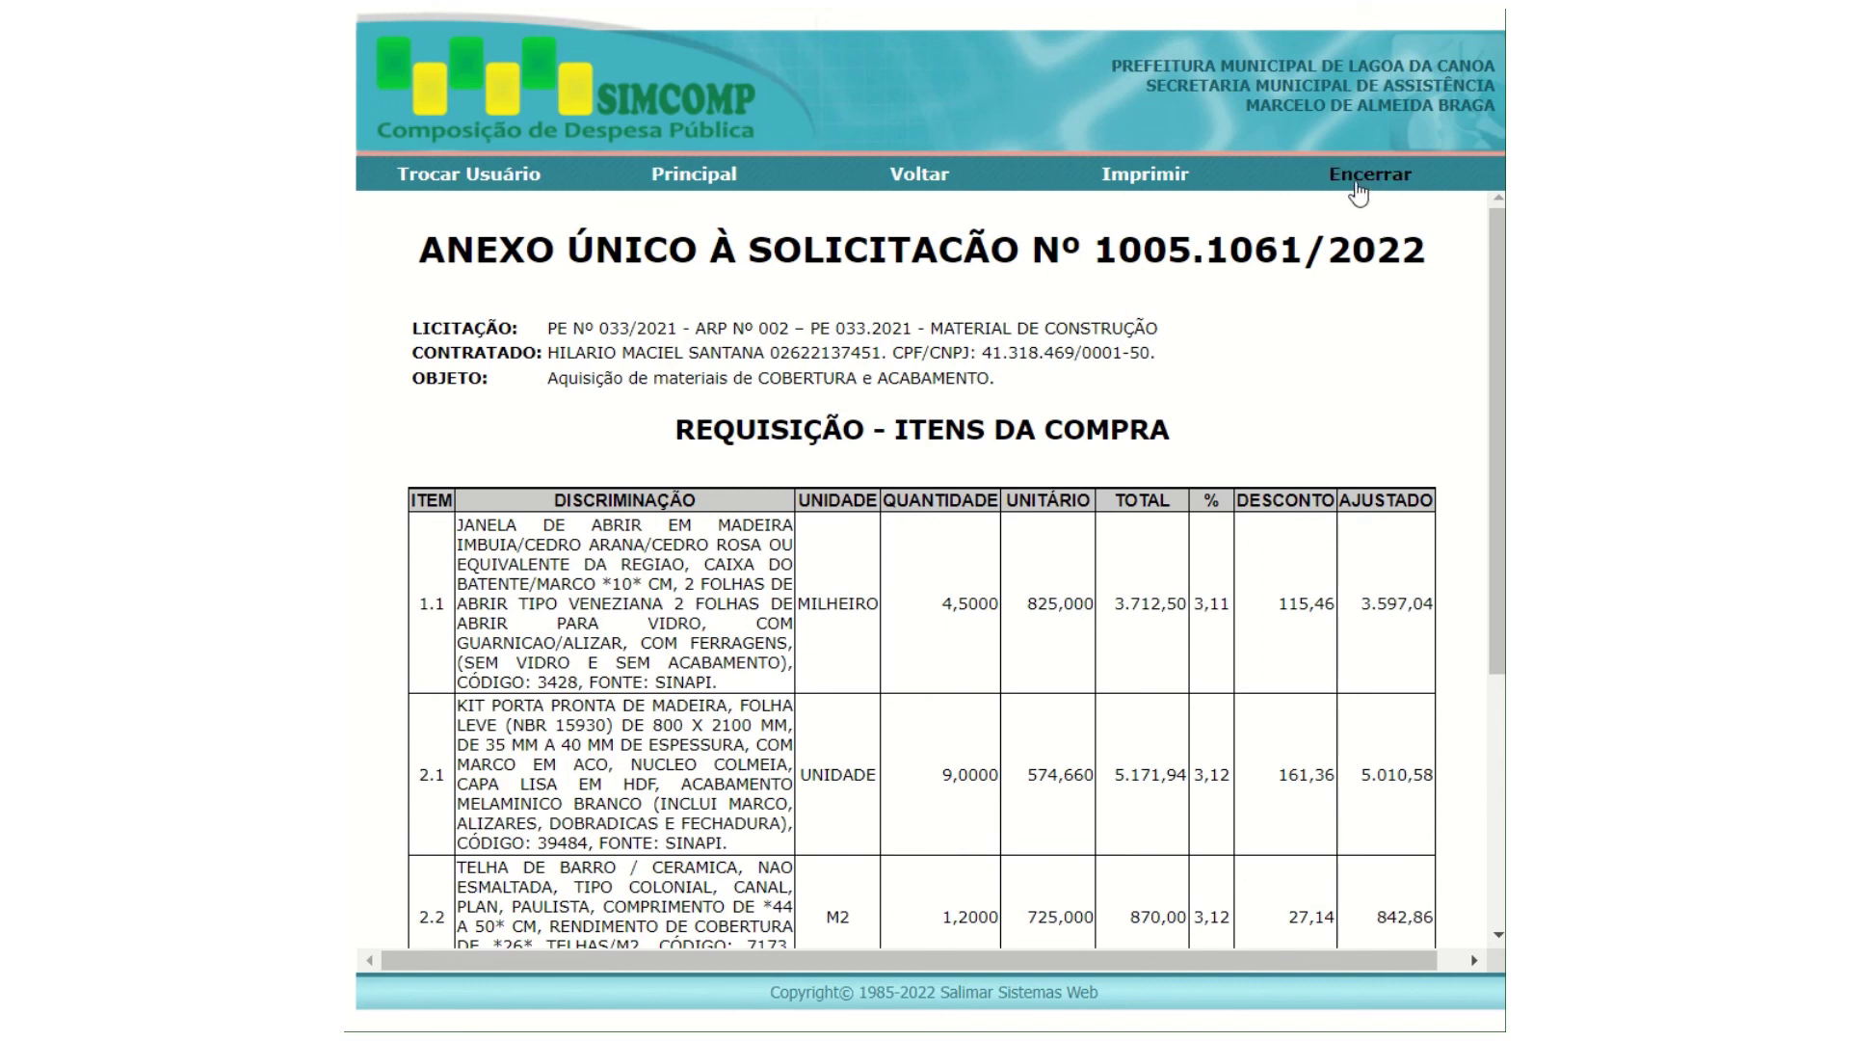
click(1356, 193)
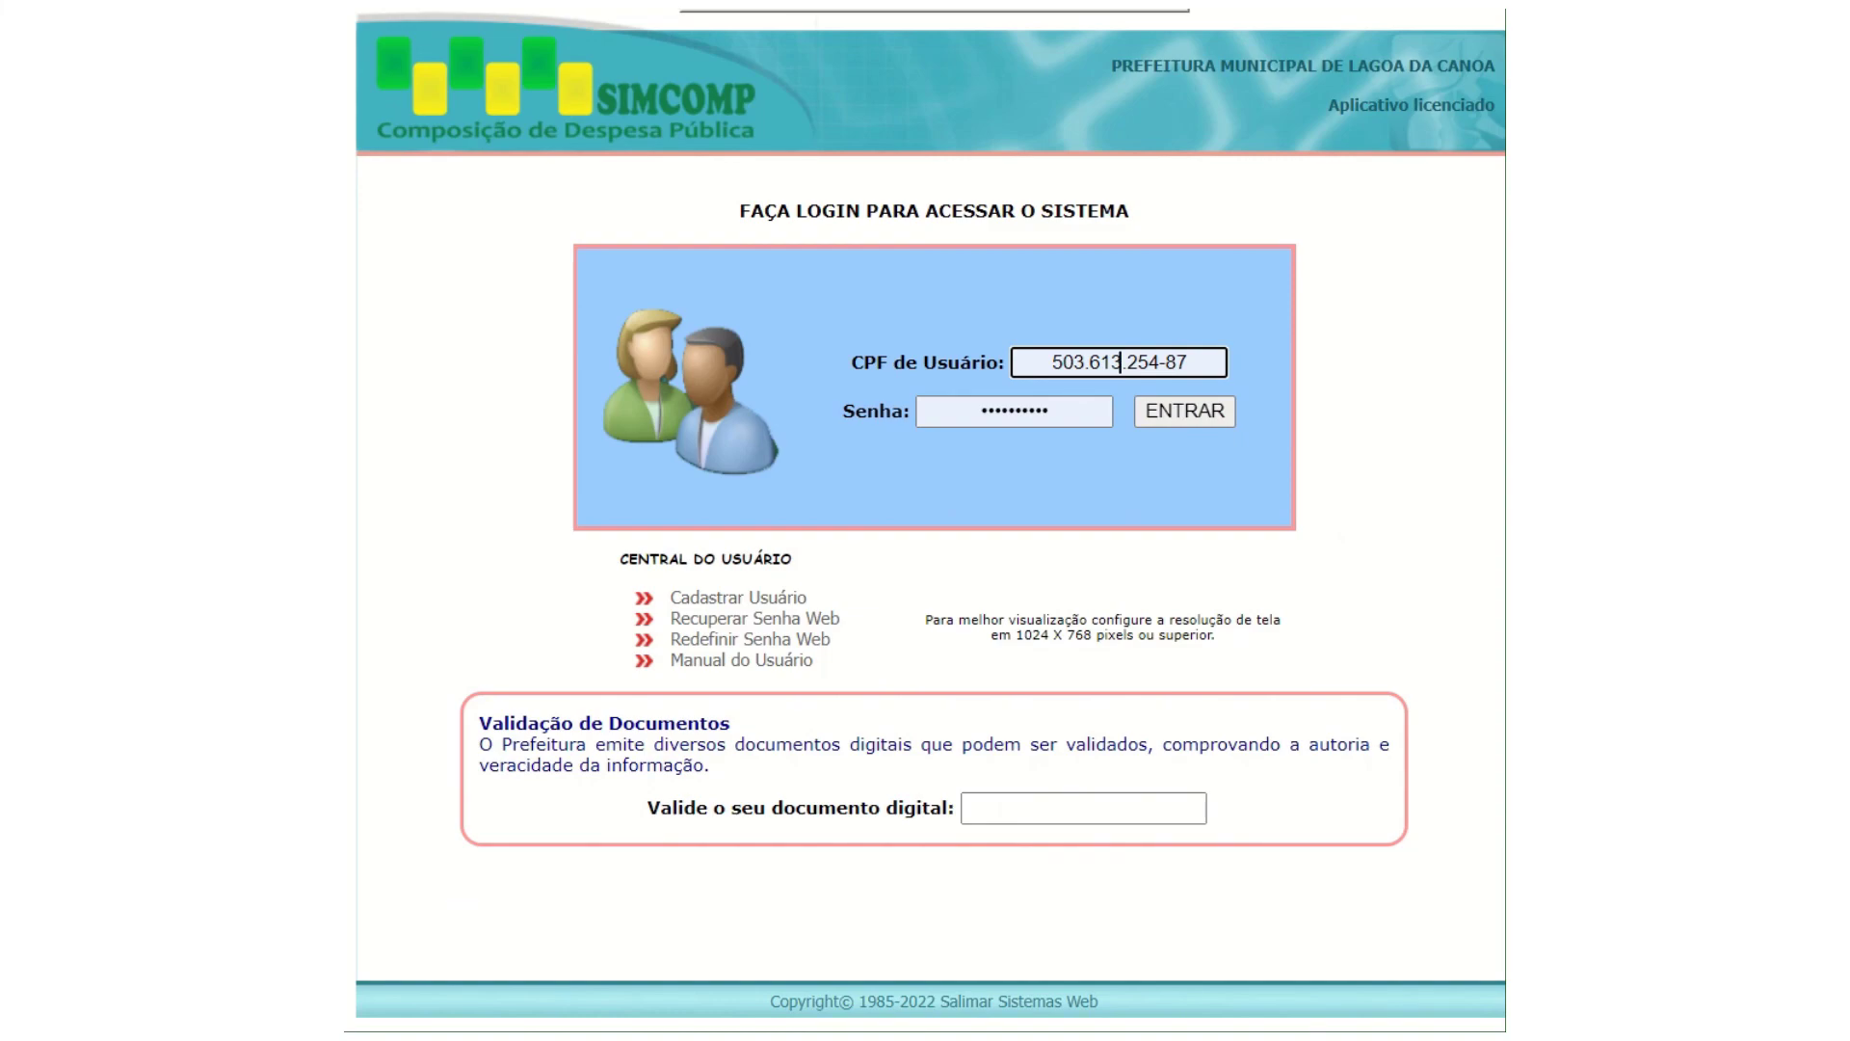